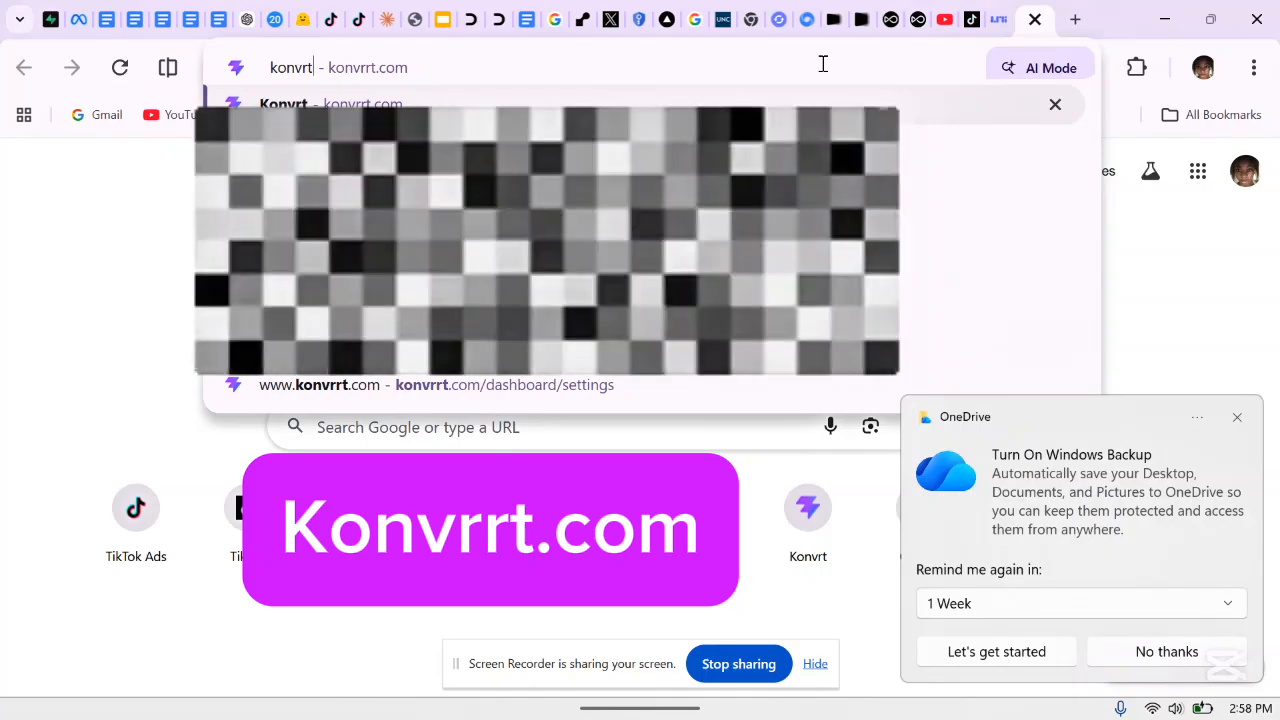
Correct the mistyped address to konvrrt.com and load the Konvrrt homepage
{"action": "key", "text": "BackSpace"}
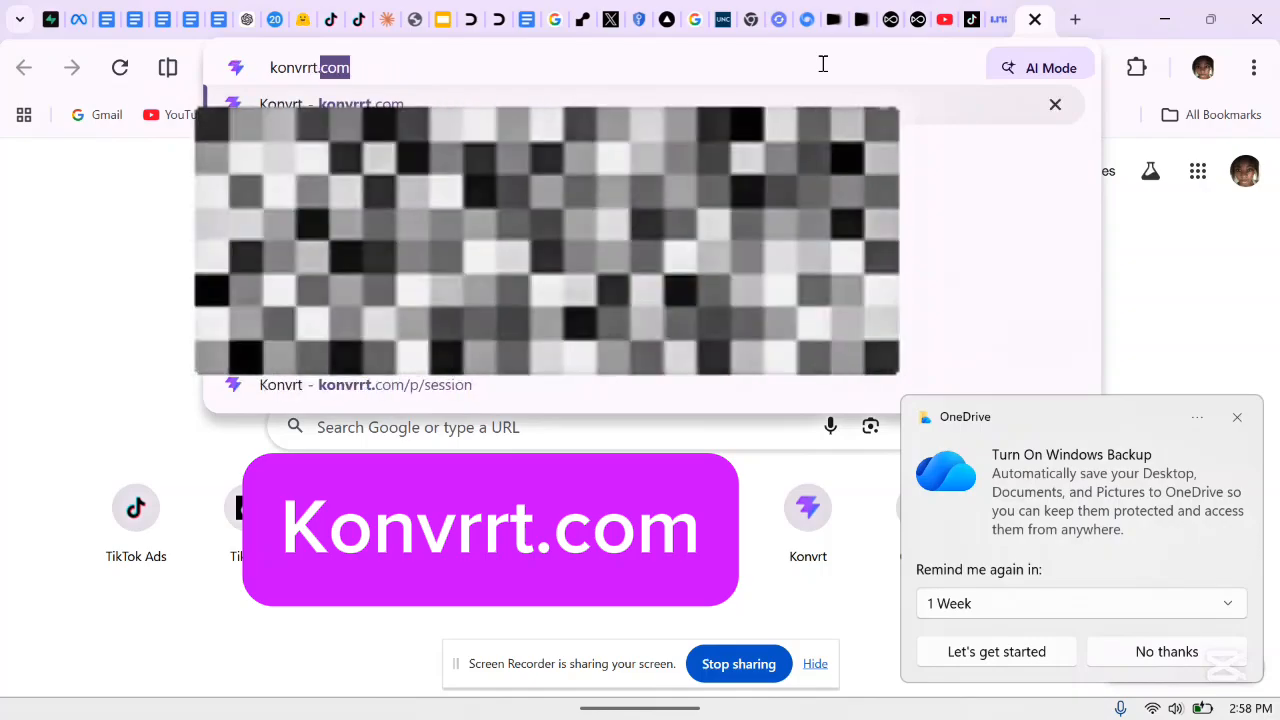
{"action": "type", "text": ".com"}
{"action": "key", "text": "Return"}
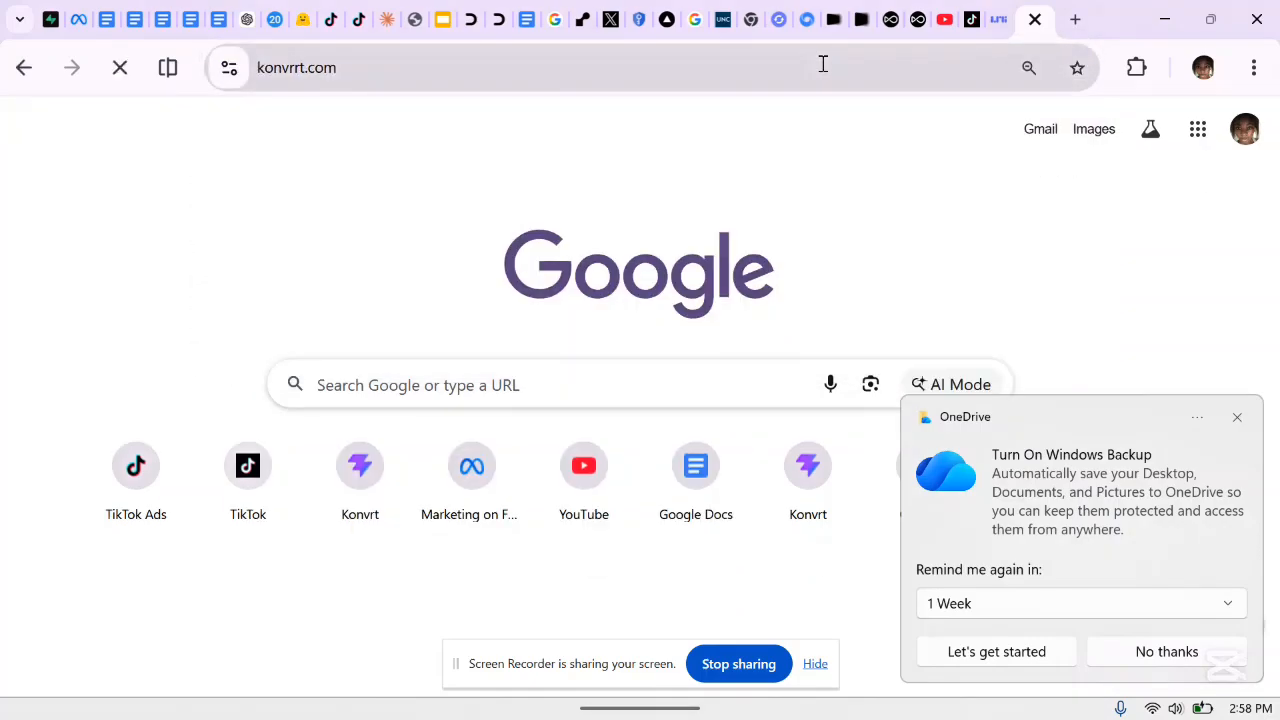
Dismiss the OneDrive popup and choose Start free to reach the dashboard Overview
{"action": "left_click", "coordinate": [1236, 426]}
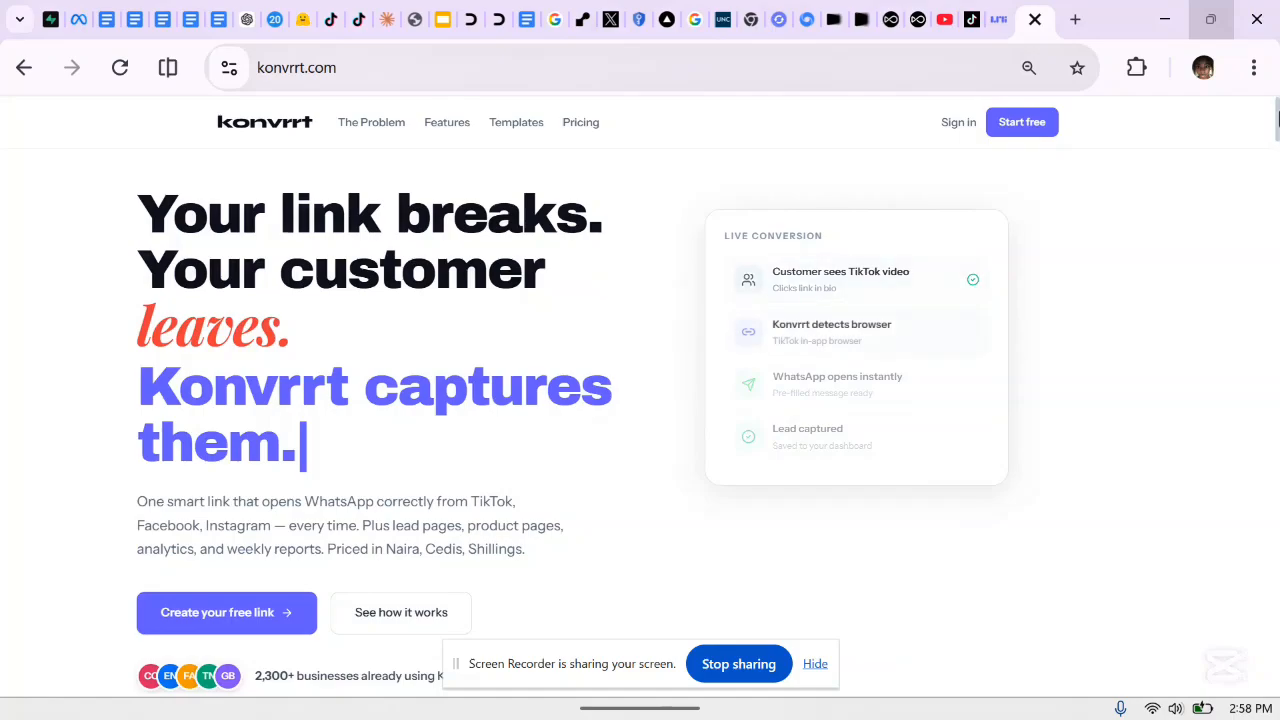
{"action": "left_click_drag", "start_coordinate": [1272, 137], "coordinate": [1277, 108]}
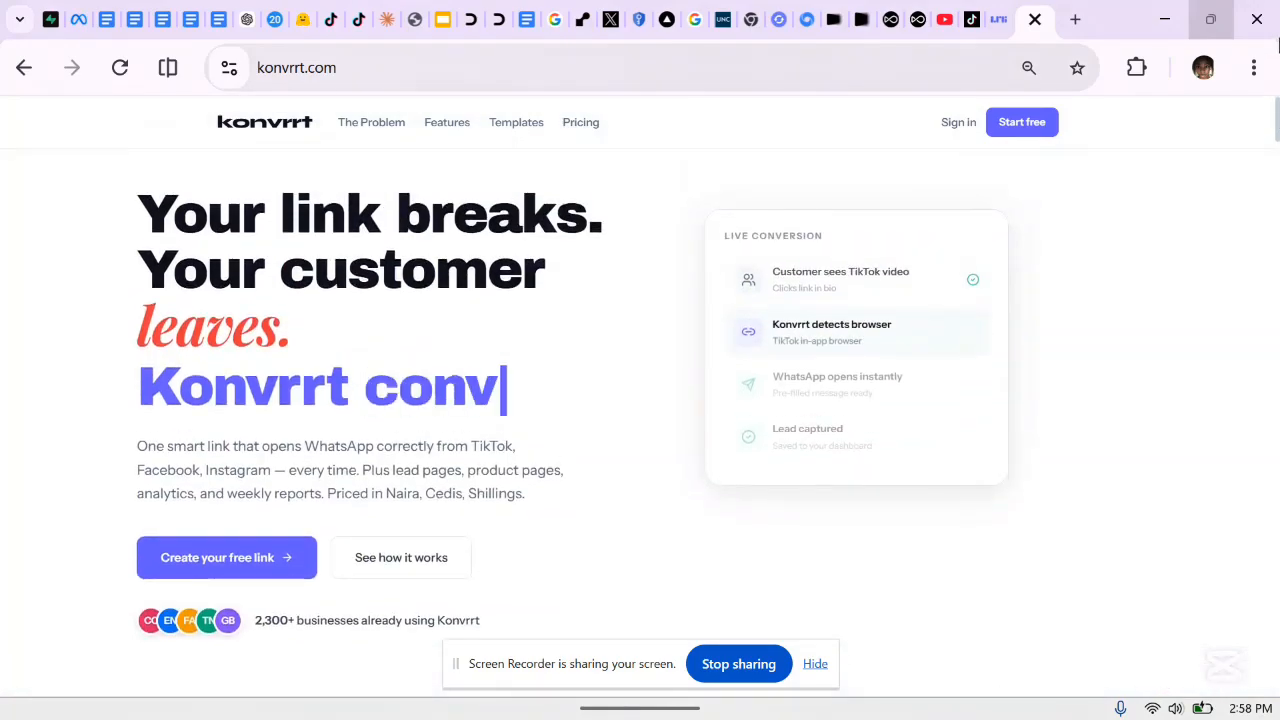
{"action": "left_click", "coordinate": [1020, 128]}
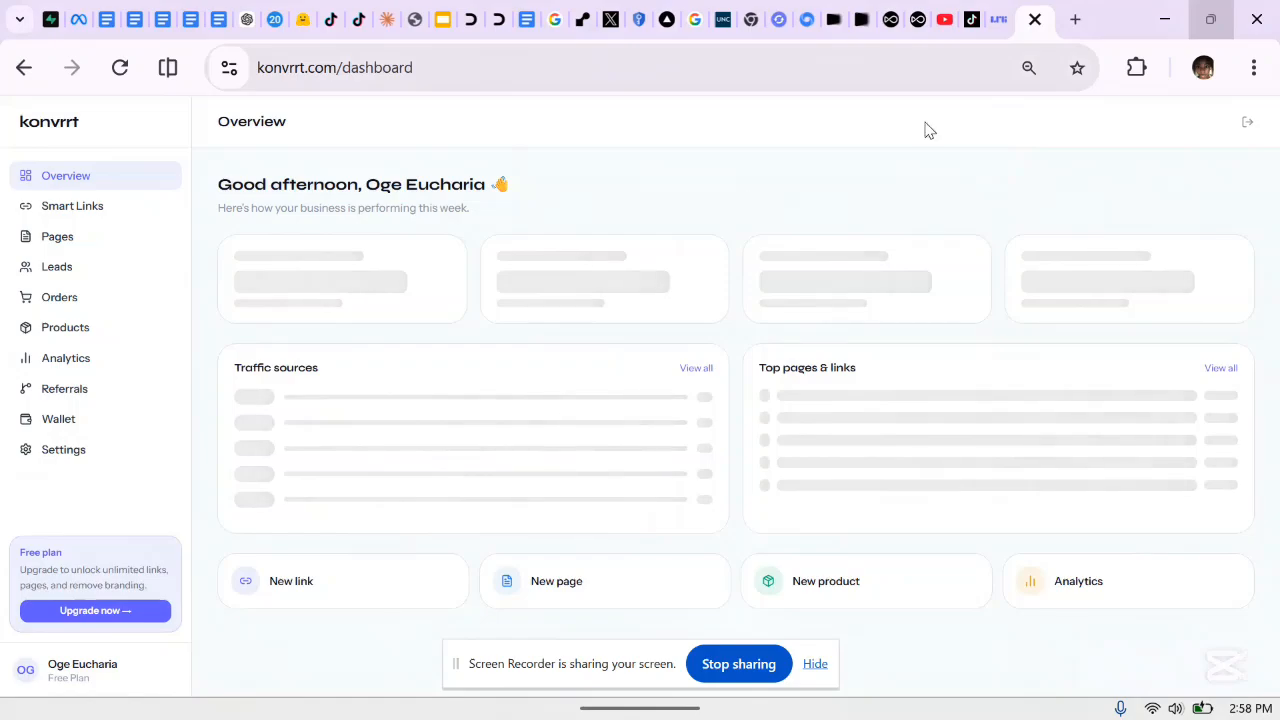
Log out of the dashboard and go to the Sign up free registration form
{"action": "left_click", "coordinate": [1247, 124]}
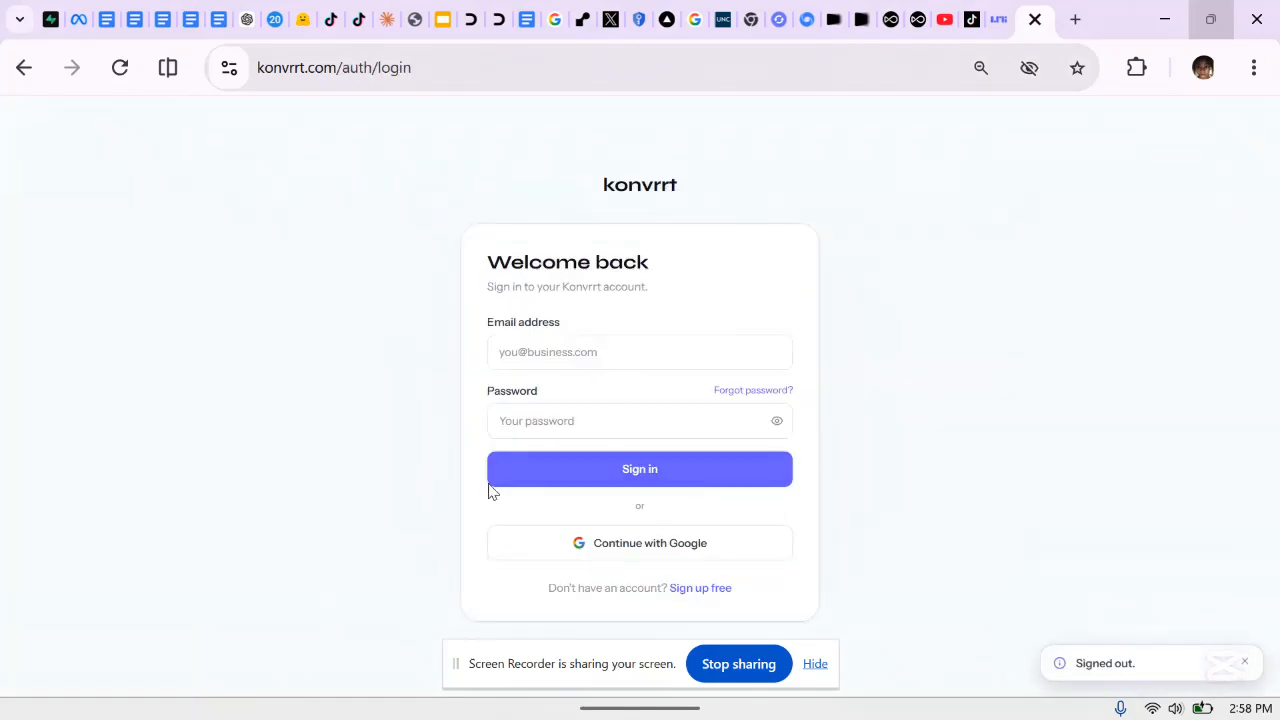
{"action": "left_click", "coordinate": [698, 588]}
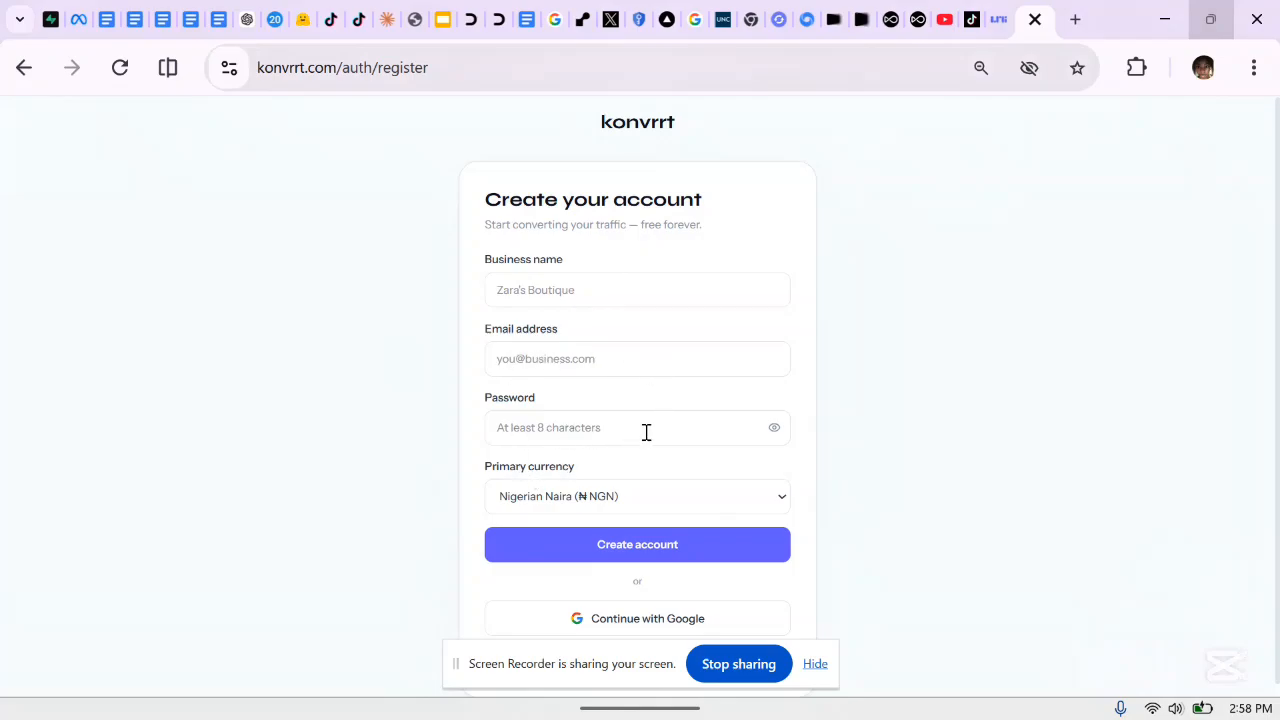
{"action": "left_click", "coordinate": [607, 502]}
{"action": "left_click", "coordinate": [607, 502]}
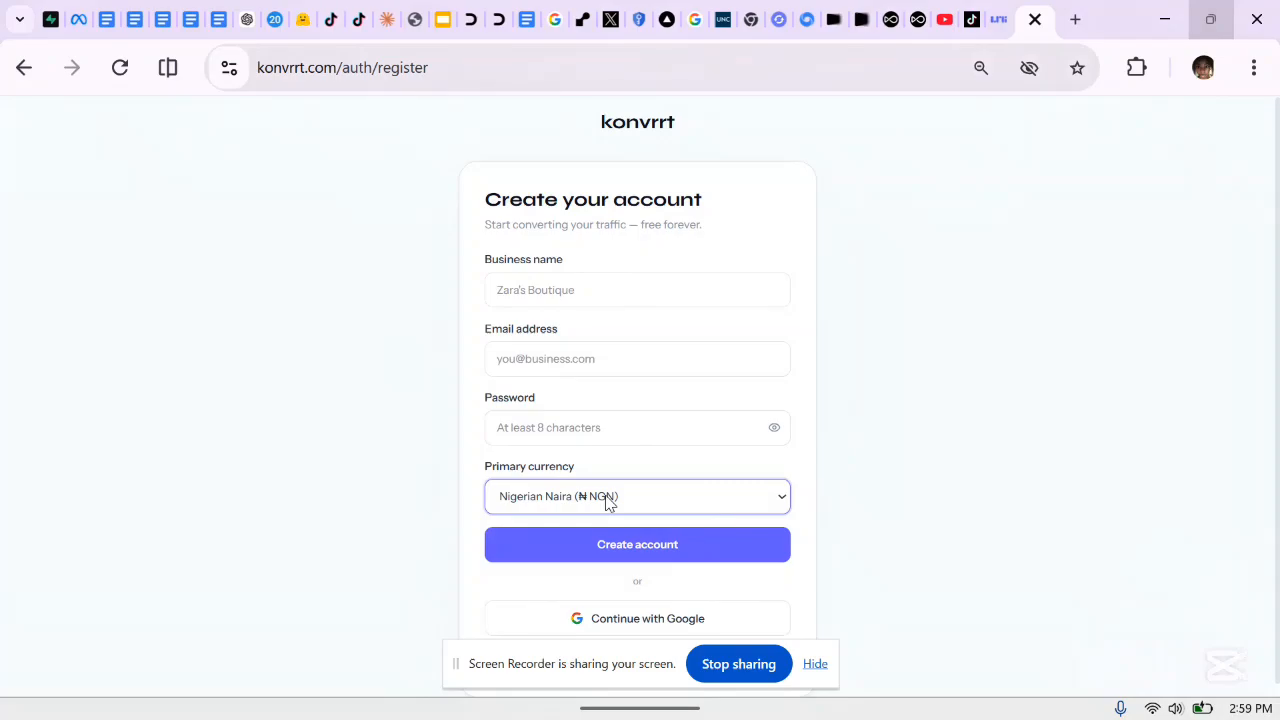
{"action": "left_click", "coordinate": [607, 502]}
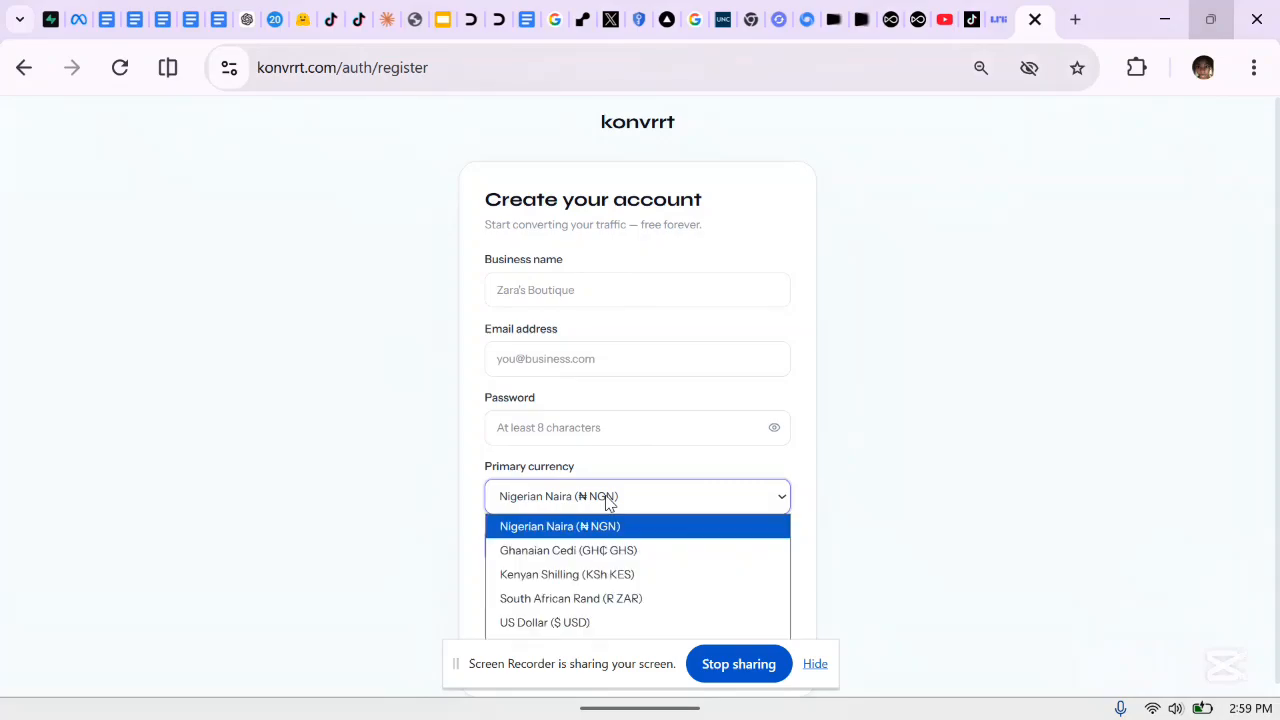
{"action": "left_click", "coordinate": [607, 502]}
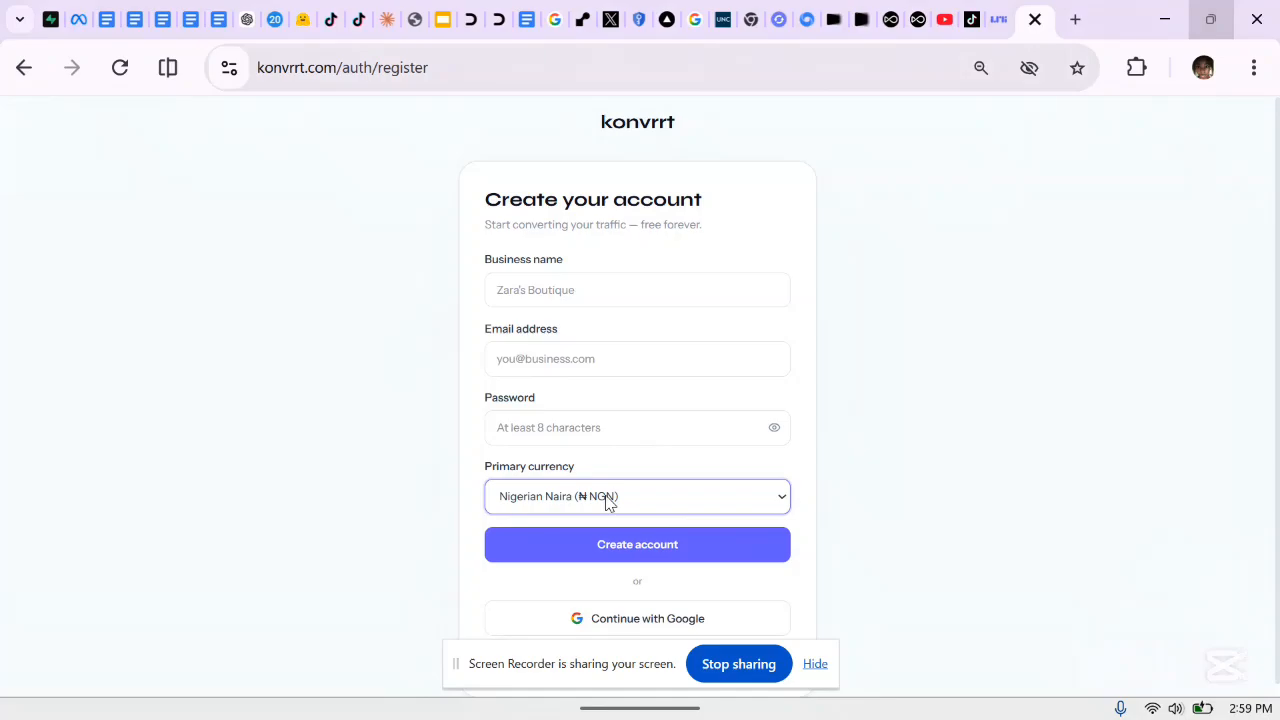
{"action": "left_click", "coordinate": [607, 500]}
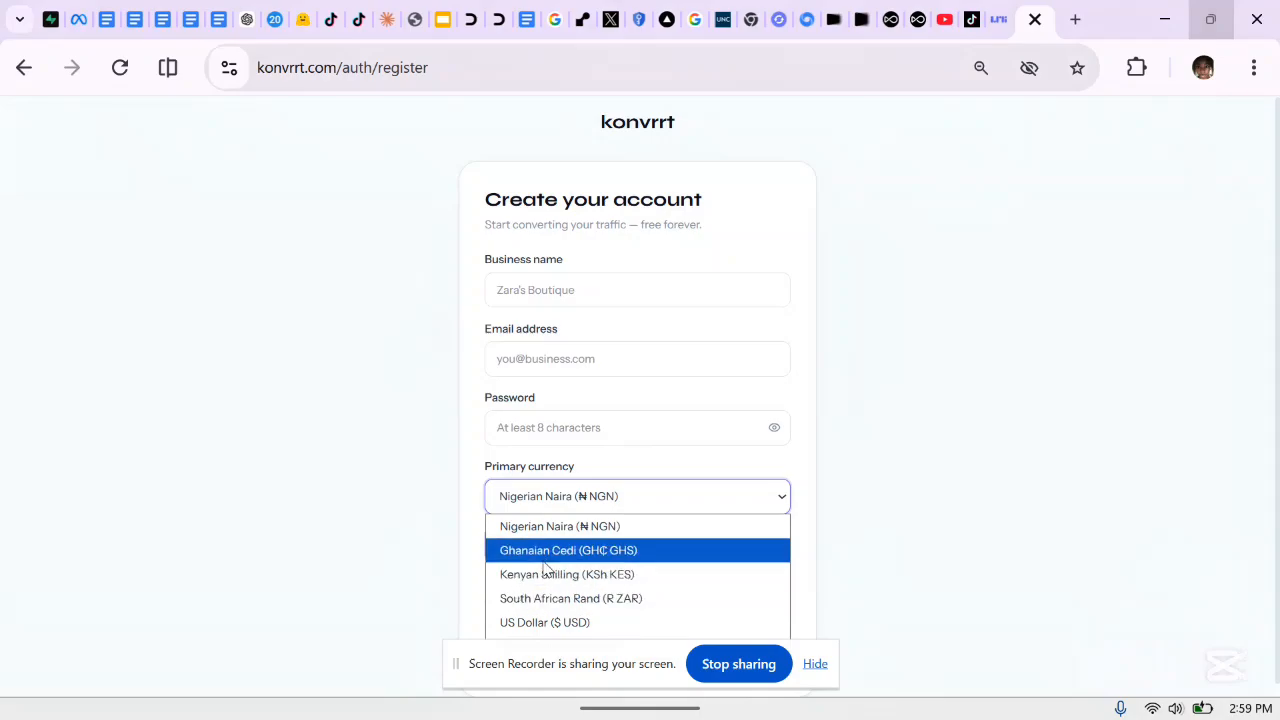
{"action": "left_click", "coordinate": [618, 498]}
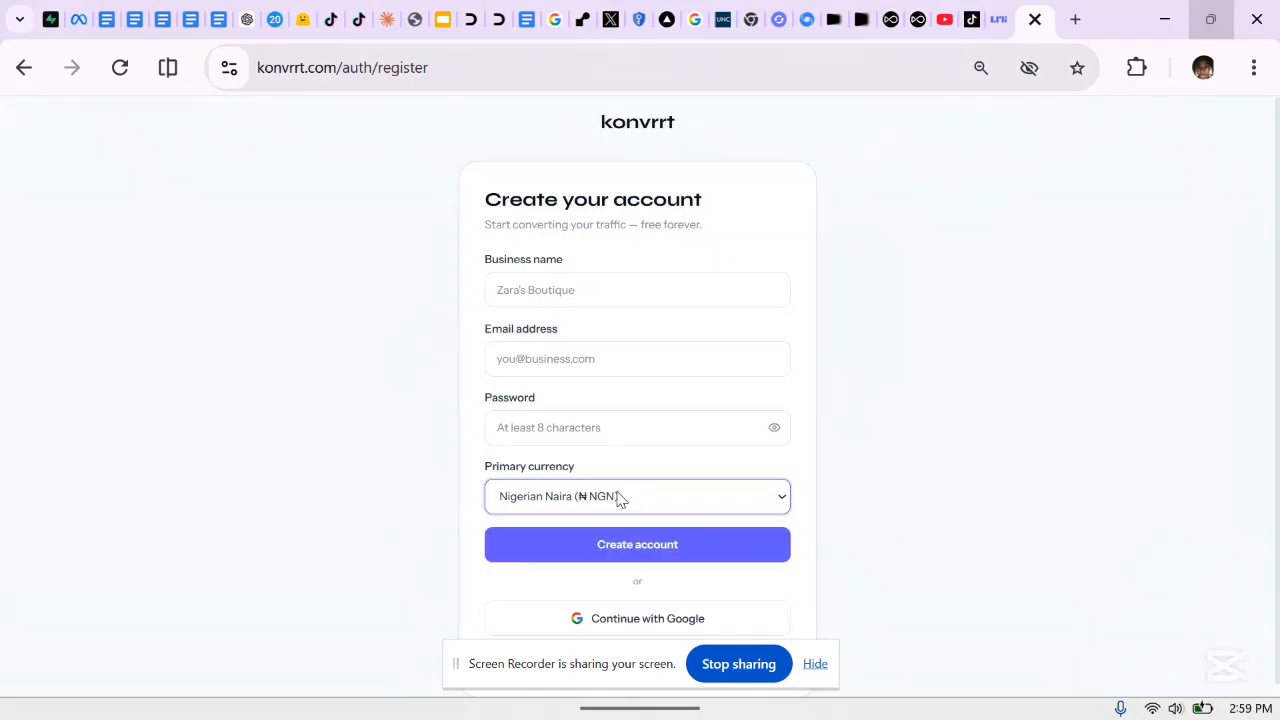
{"action": "left_click", "coordinate": [797, 476]}
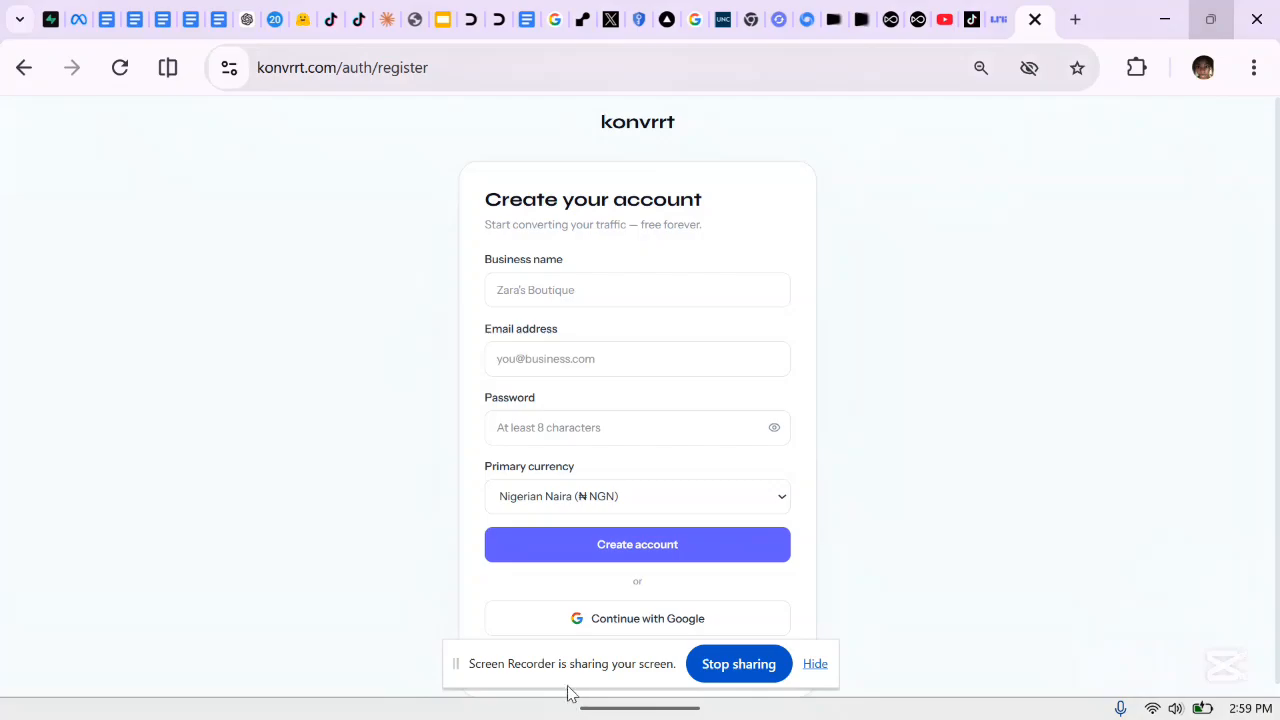
{"action": "left_click_drag", "start_coordinate": [593, 674], "coordinate": [1006, 491]}
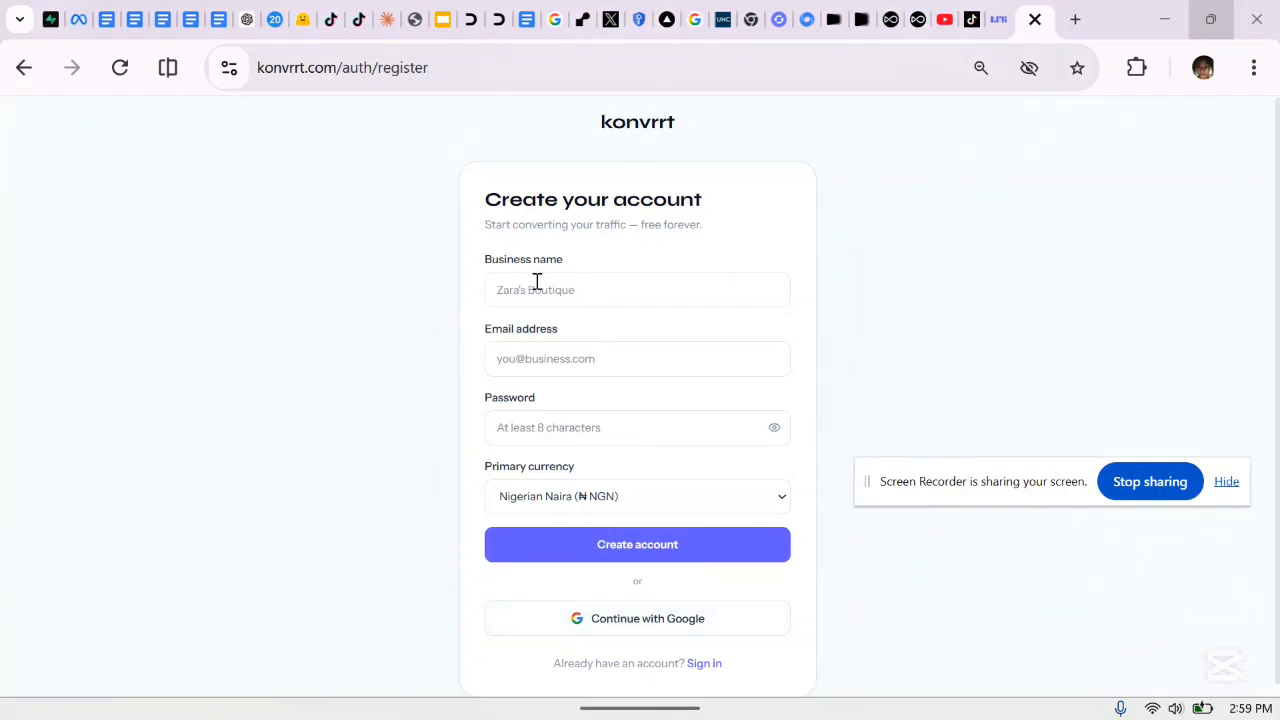
Sign in via Continue with Google, choosing the Google account, to return to Overview
{"action": "left_click", "coordinate": [636, 621]}
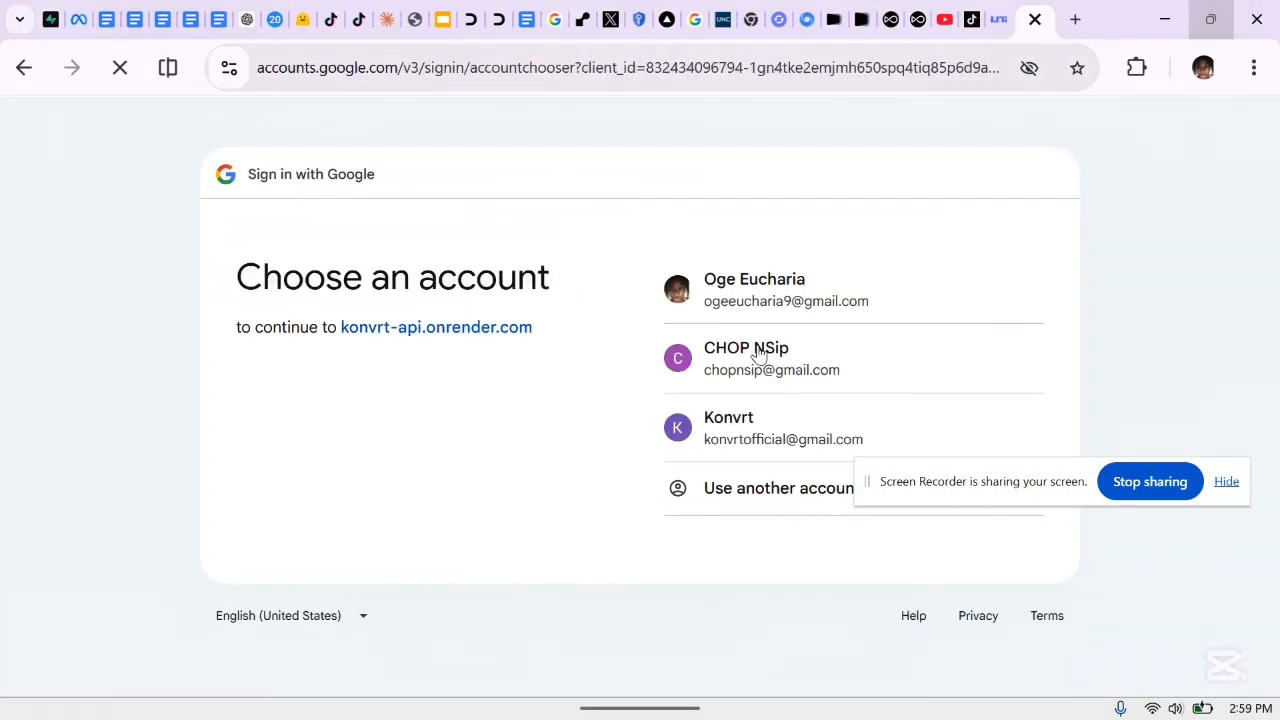
{"action": "left_click", "coordinate": [768, 293]}
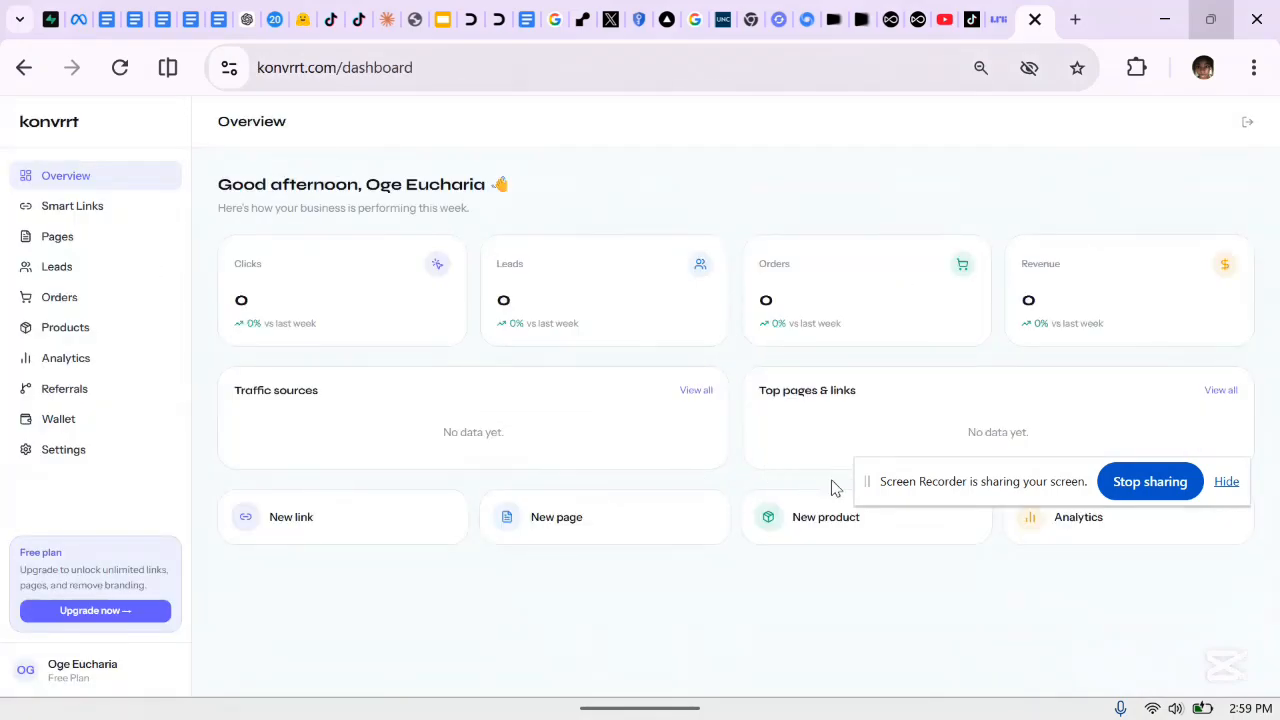
{"action": "left_click_drag", "start_coordinate": [917, 471], "coordinate": [883, 633]}
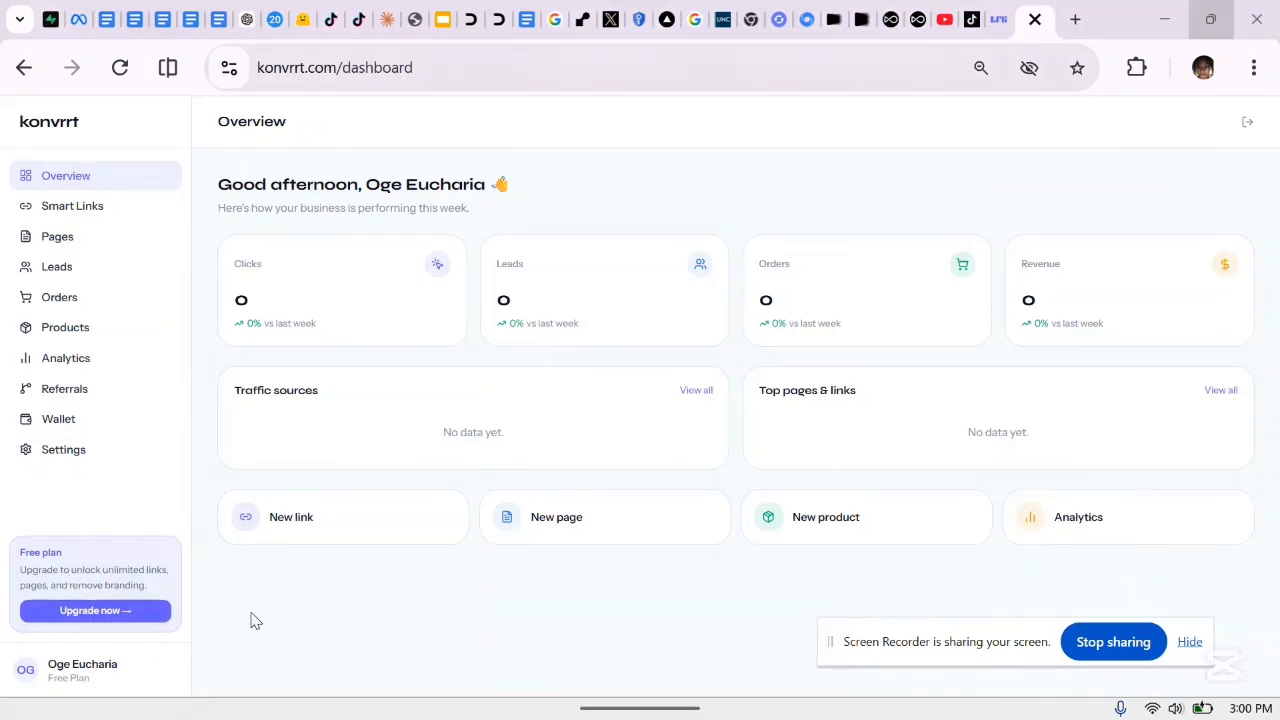
Open Wallet and review the ₦0 balance, Free plan and transaction history
{"action": "left_click", "coordinate": [84, 612]}
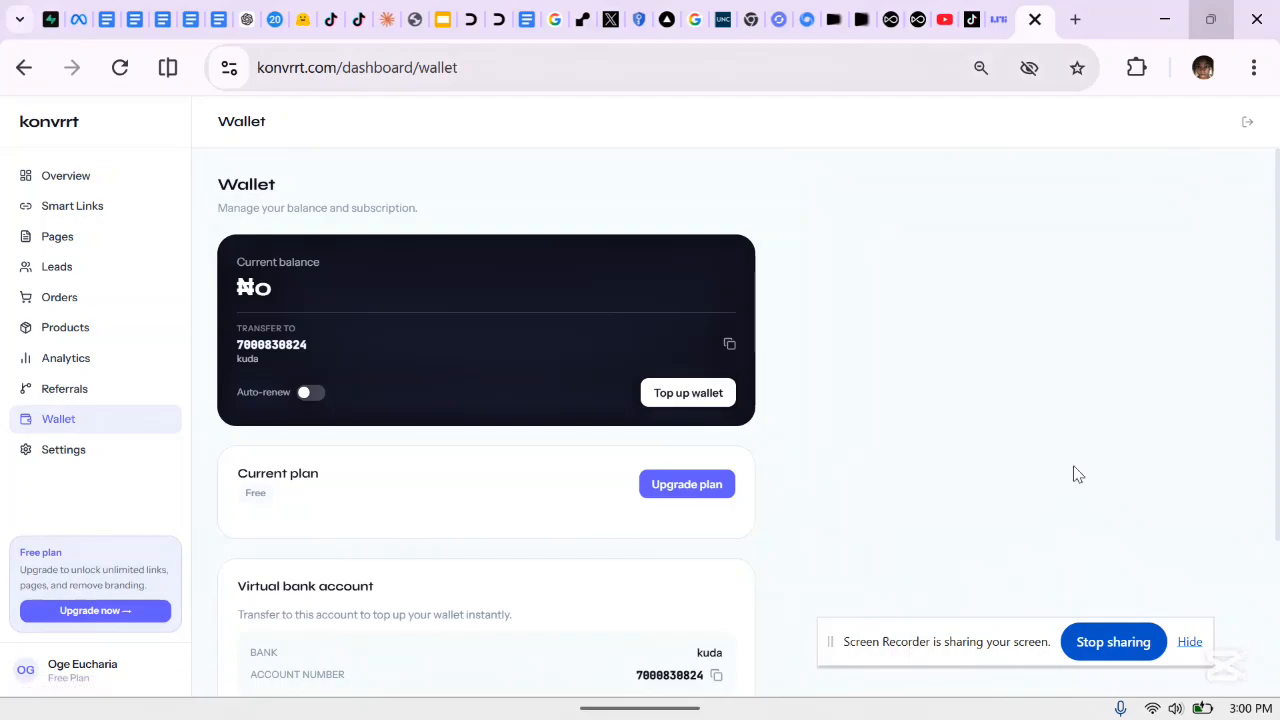
{"action": "left_click_drag", "start_coordinate": [1277, 303], "coordinate": [1277, 486]}
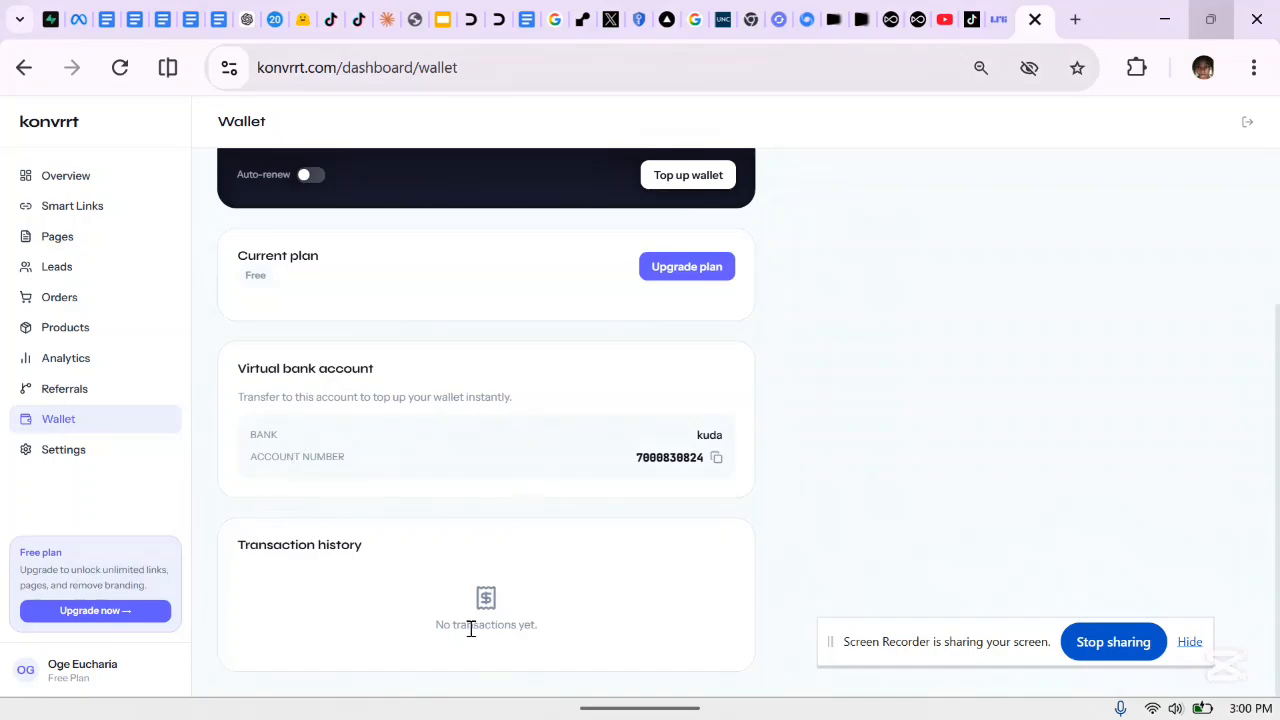
{"action": "mouse_move", "coordinate": [443, 714]}
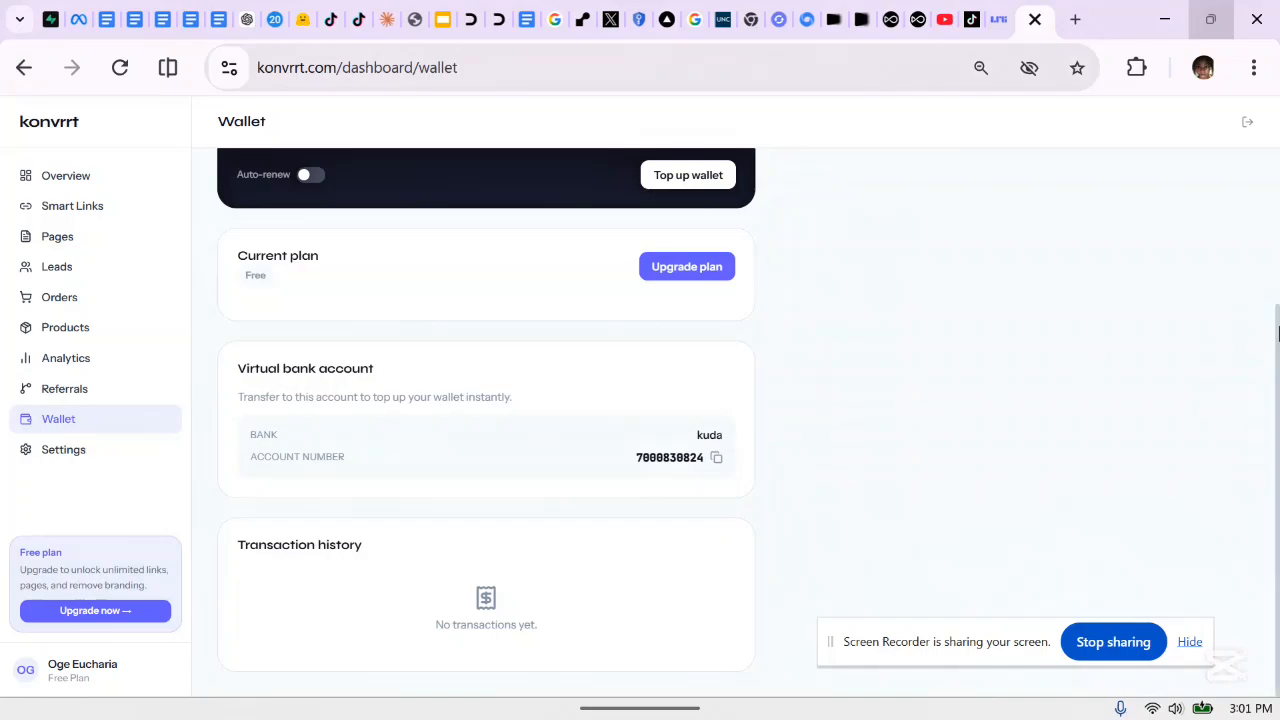
{"action": "left_click_drag", "start_coordinate": [1276, 335], "coordinate": [1276, 160]}
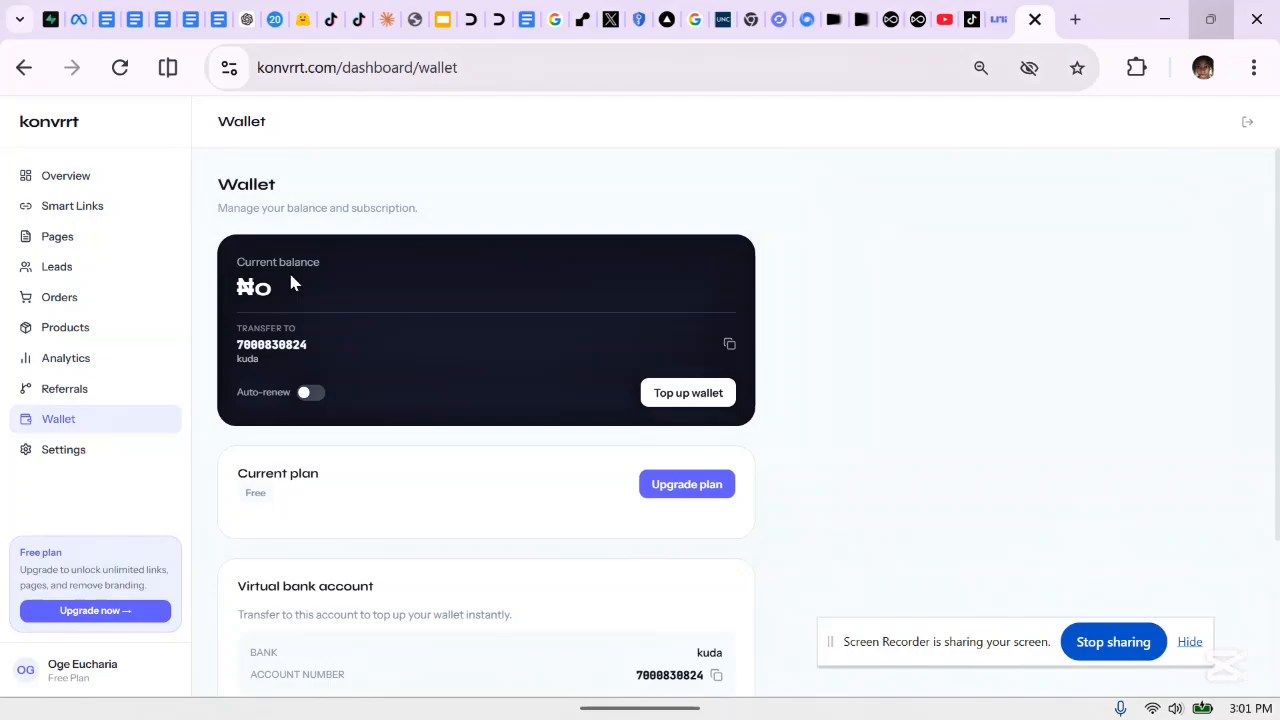
Choose Upgrade plan on the Current plan card to compare Starter, Pro and Business
{"action": "left_click", "coordinate": [662, 489]}
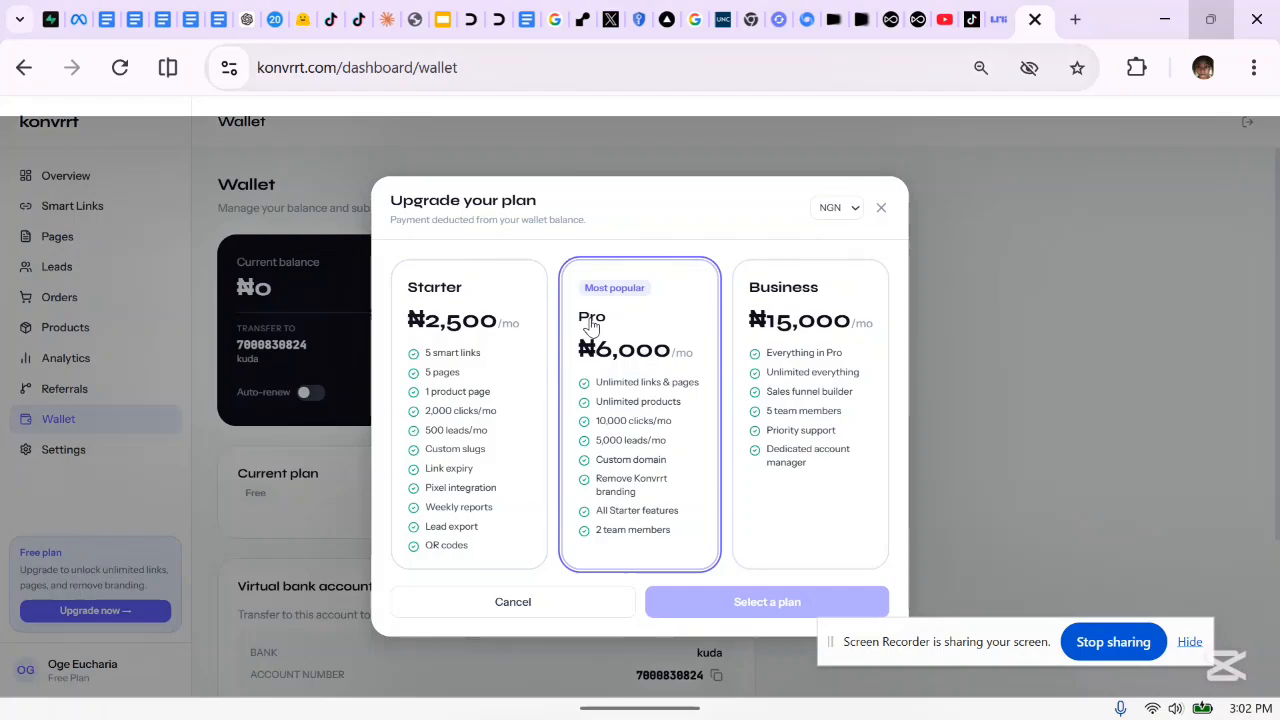
Select the Pro plan, see the insufficient balance notice, and close the upgrade dialog
{"action": "left_click", "coordinate": [674, 403]}
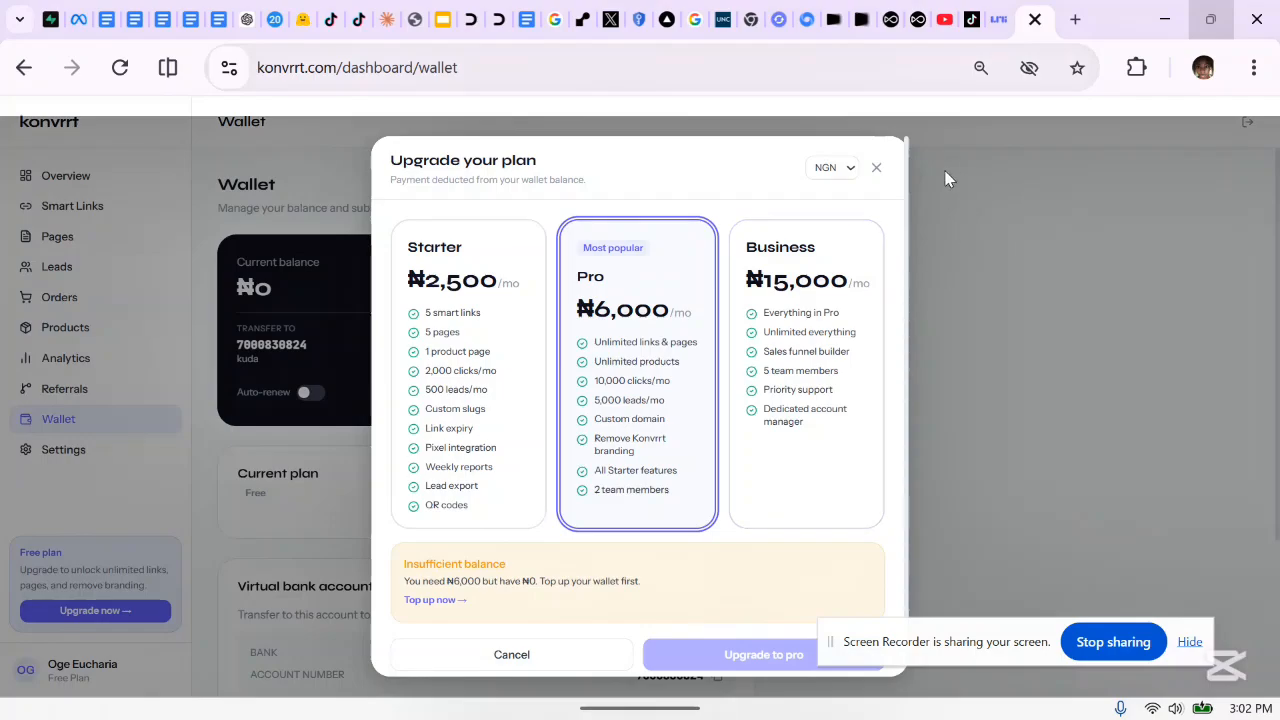
{"action": "left_click", "coordinate": [878, 170]}
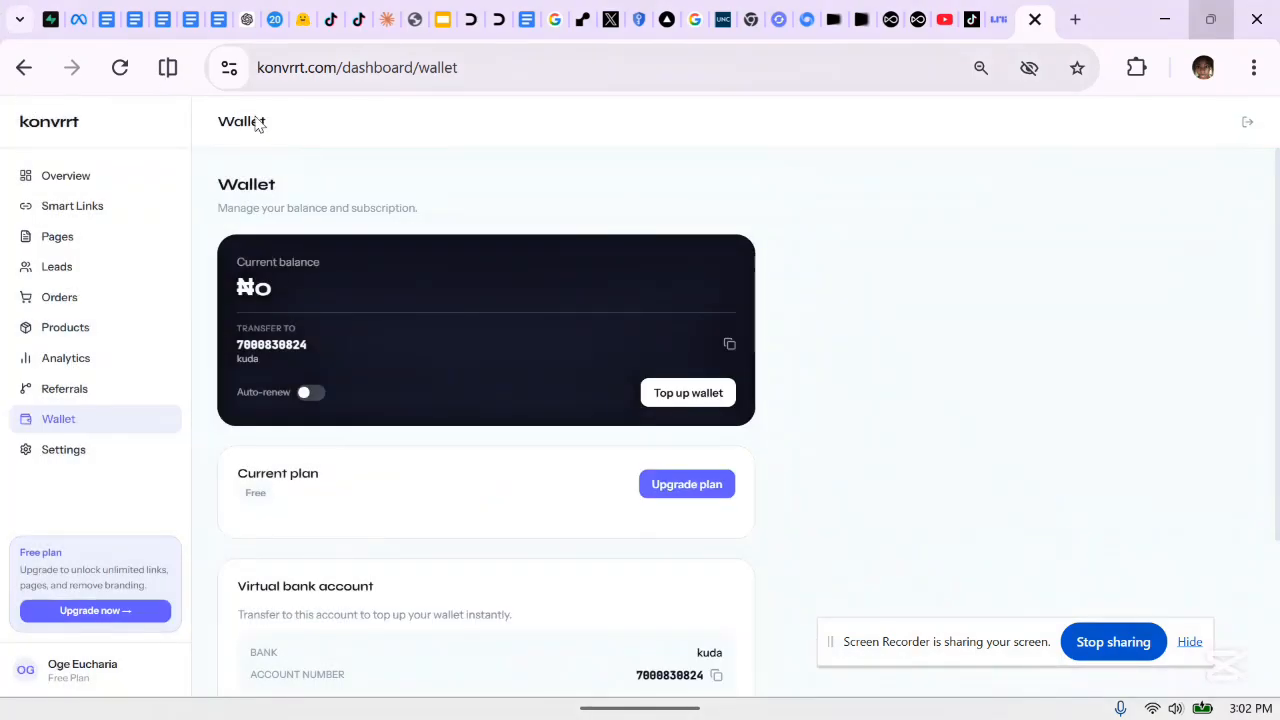
Reload, go to Overview, log out, and sign back in with the Google account
{"action": "left_click", "coordinate": [120, 69]}
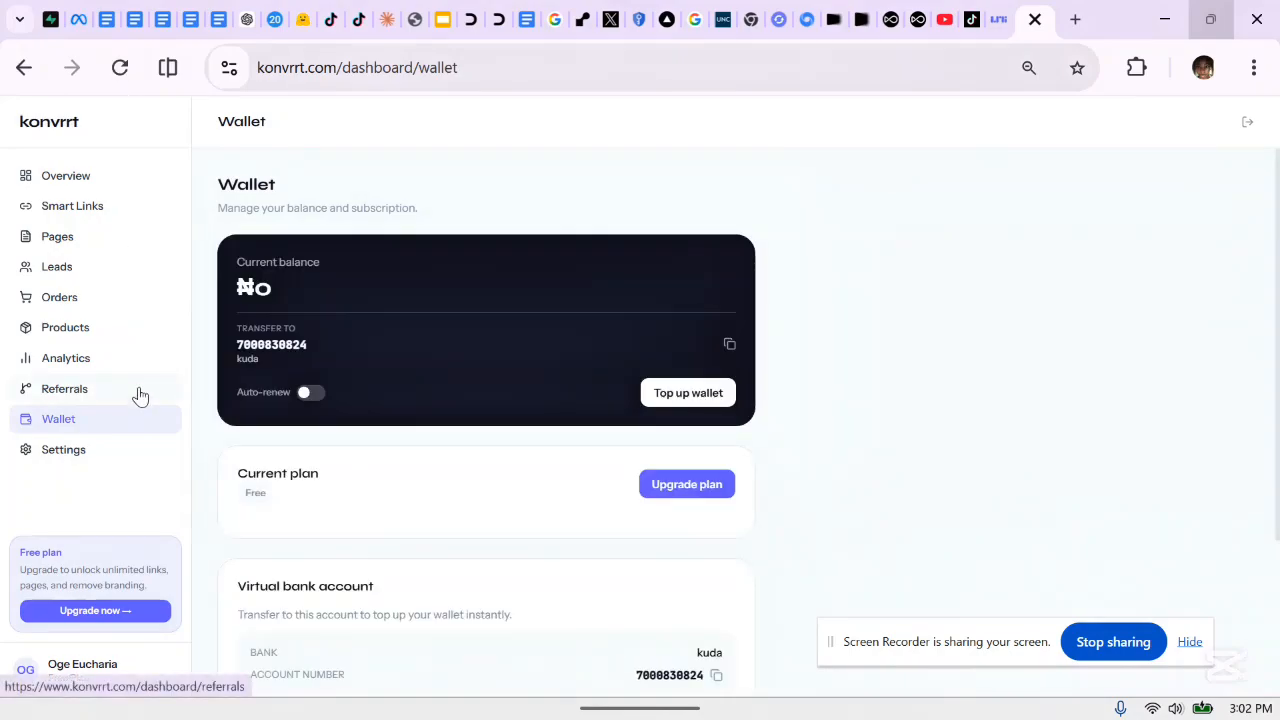
{"action": "left_click", "coordinate": [88, 177]}
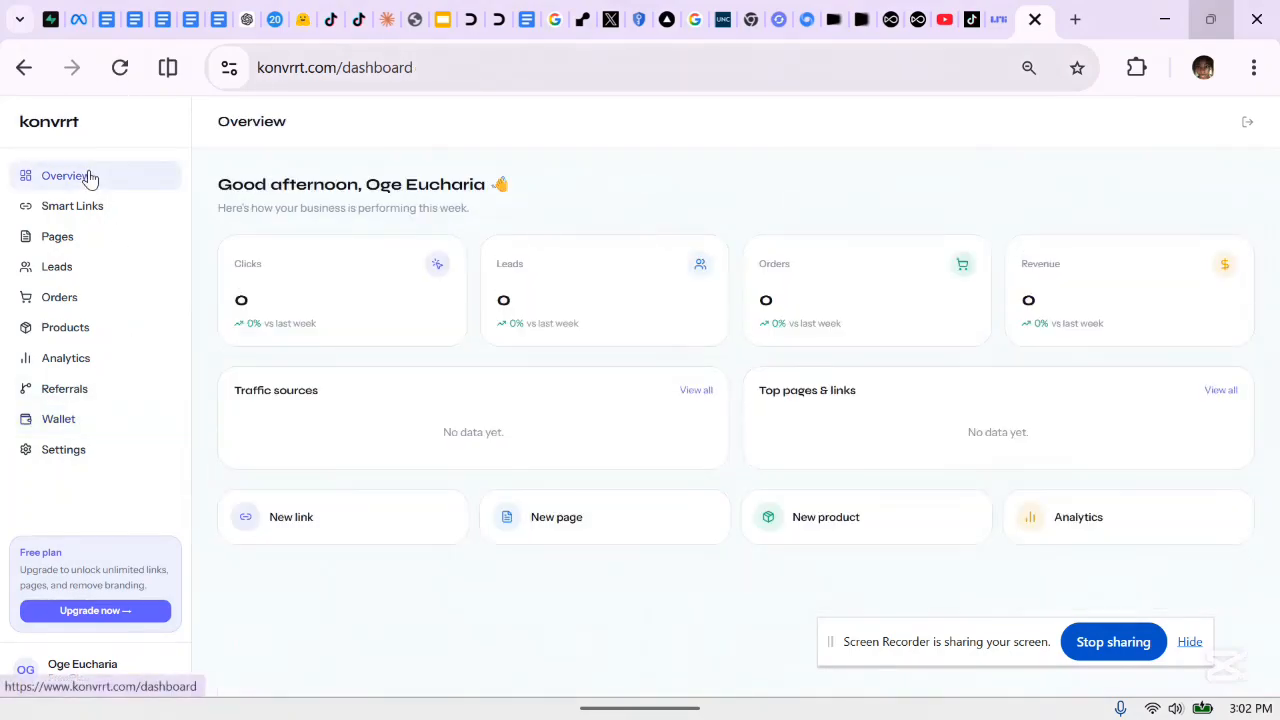
{"action": "left_click", "coordinate": [1248, 126]}
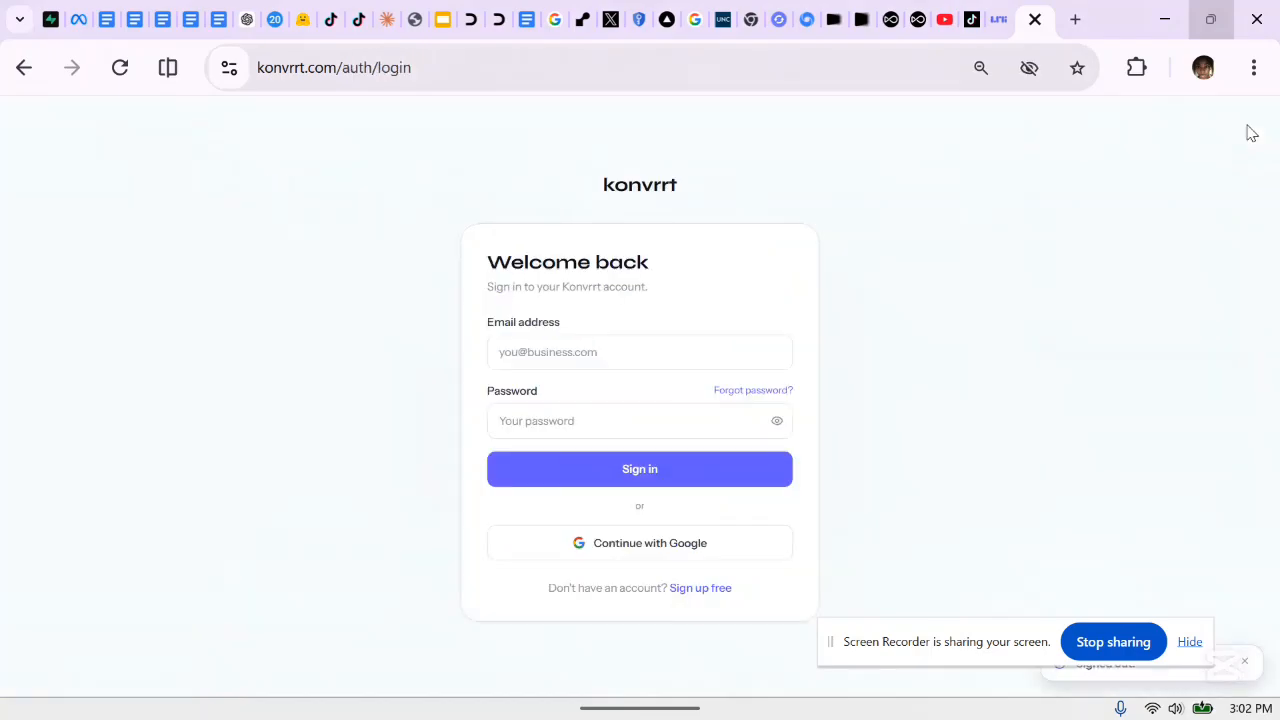
{"action": "left_click", "coordinate": [670, 545]}
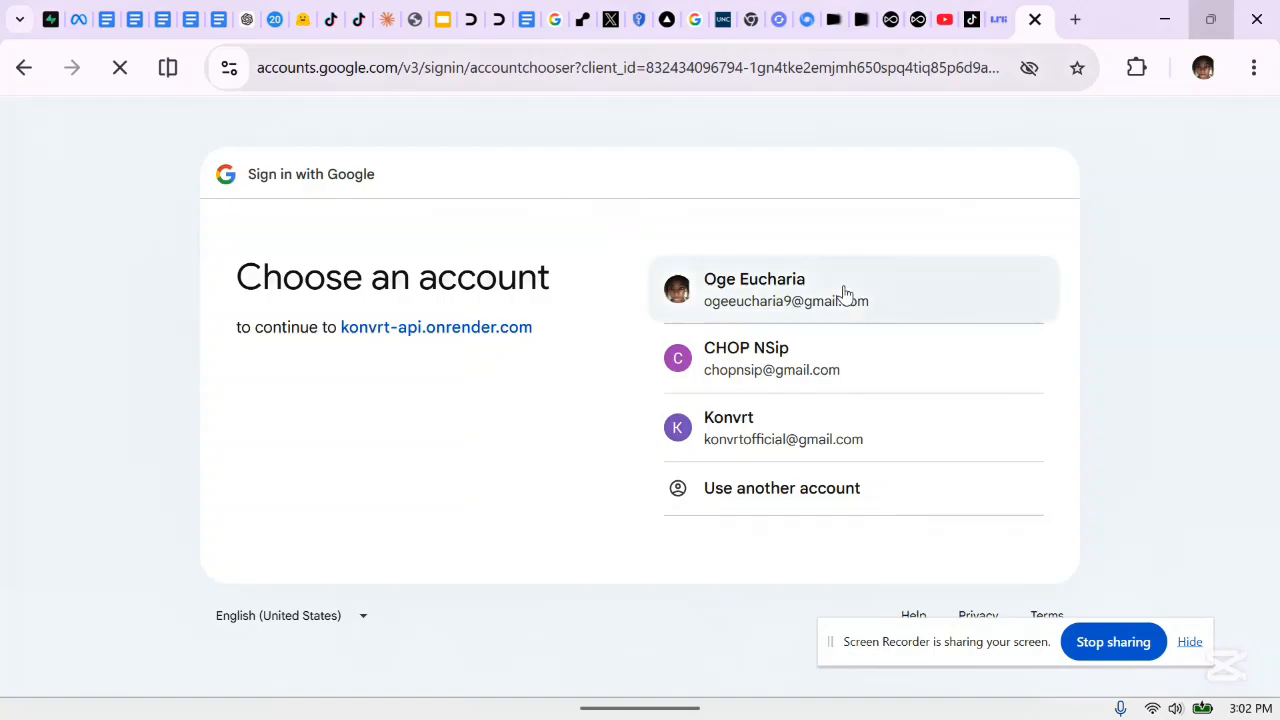
{"action": "left_click", "coordinate": [844, 290]}
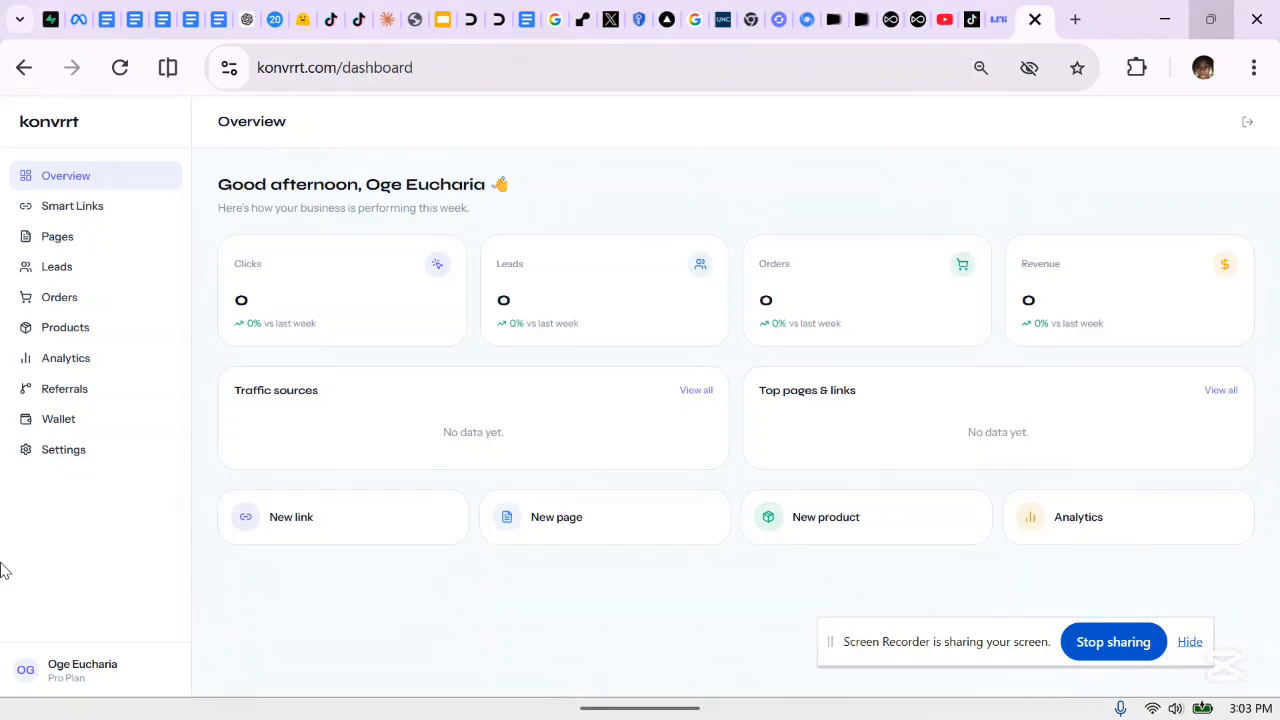
In Pages, start creating the first page and choose Lead page as its type
{"action": "left_click", "coordinate": [58, 242]}
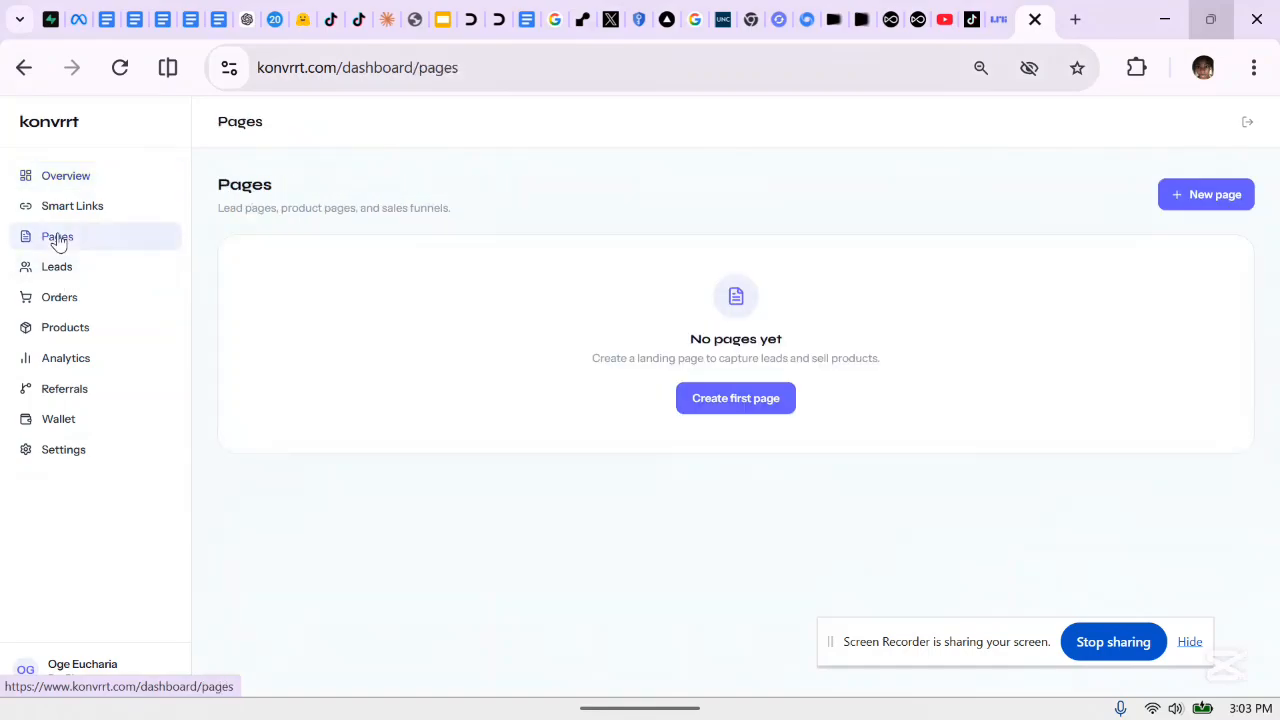
{"action": "left_click", "coordinate": [755, 418]}
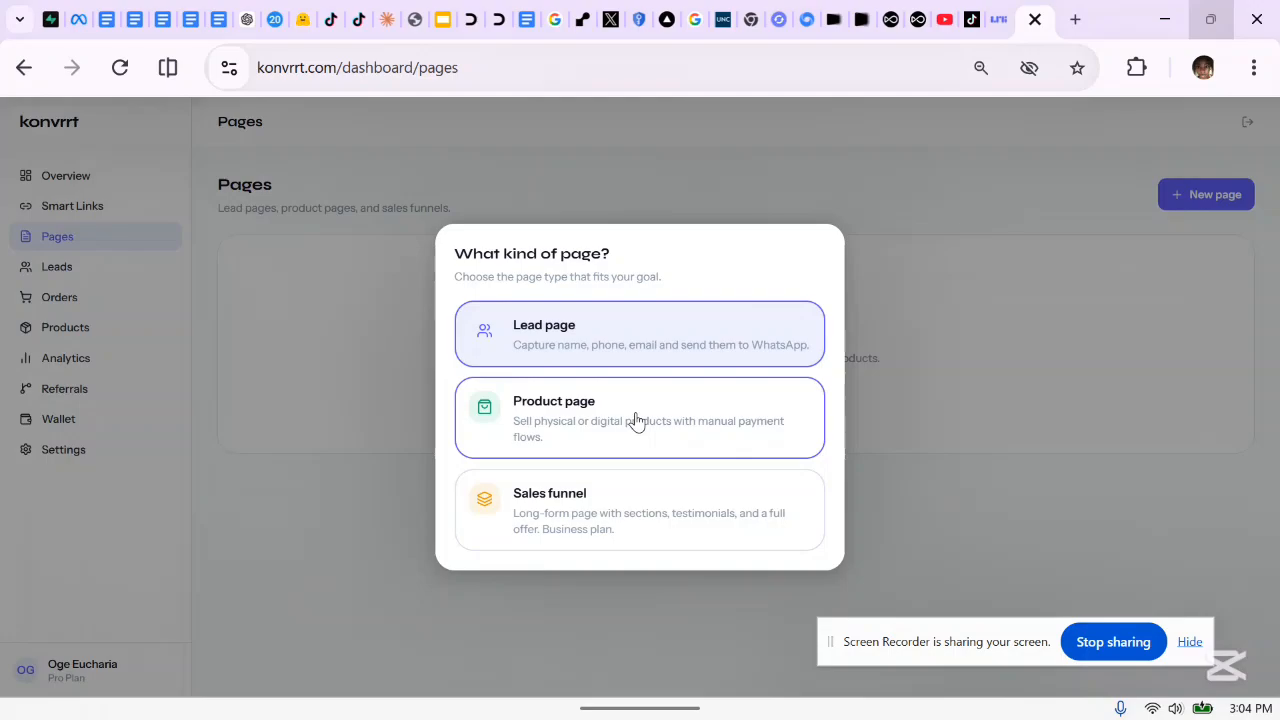
{"action": "left_click", "coordinate": [650, 352]}
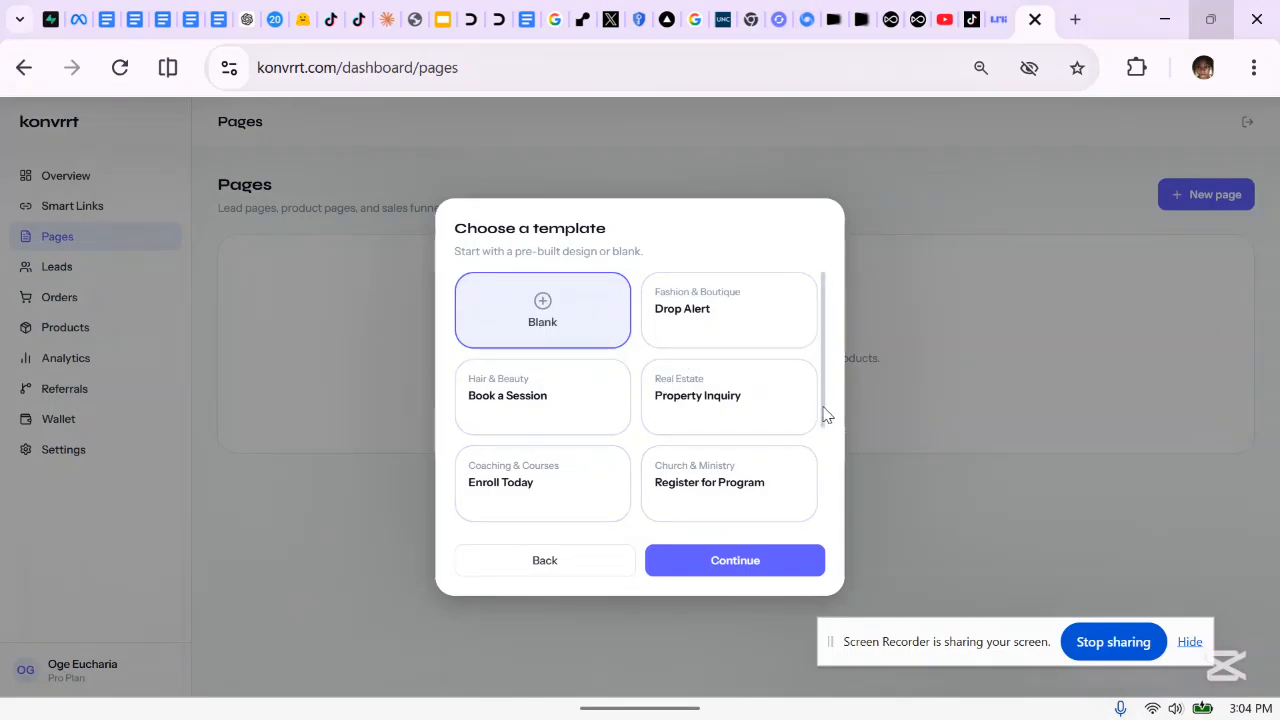
Pick the Enroll Today (Coaching & Courses) template and continue to the Name your page step
{"action": "left_click_drag", "start_coordinate": [824, 414], "coordinate": [843, 470]}
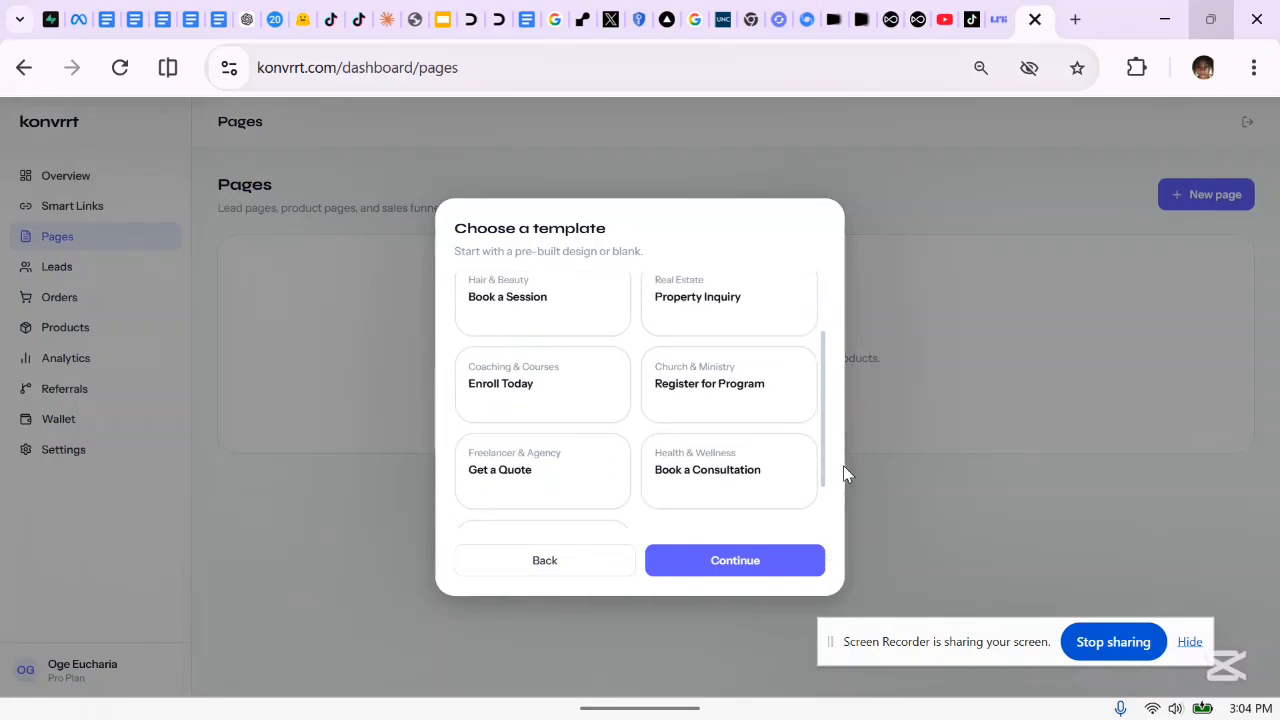
{"action": "left_click", "coordinate": [529, 402]}
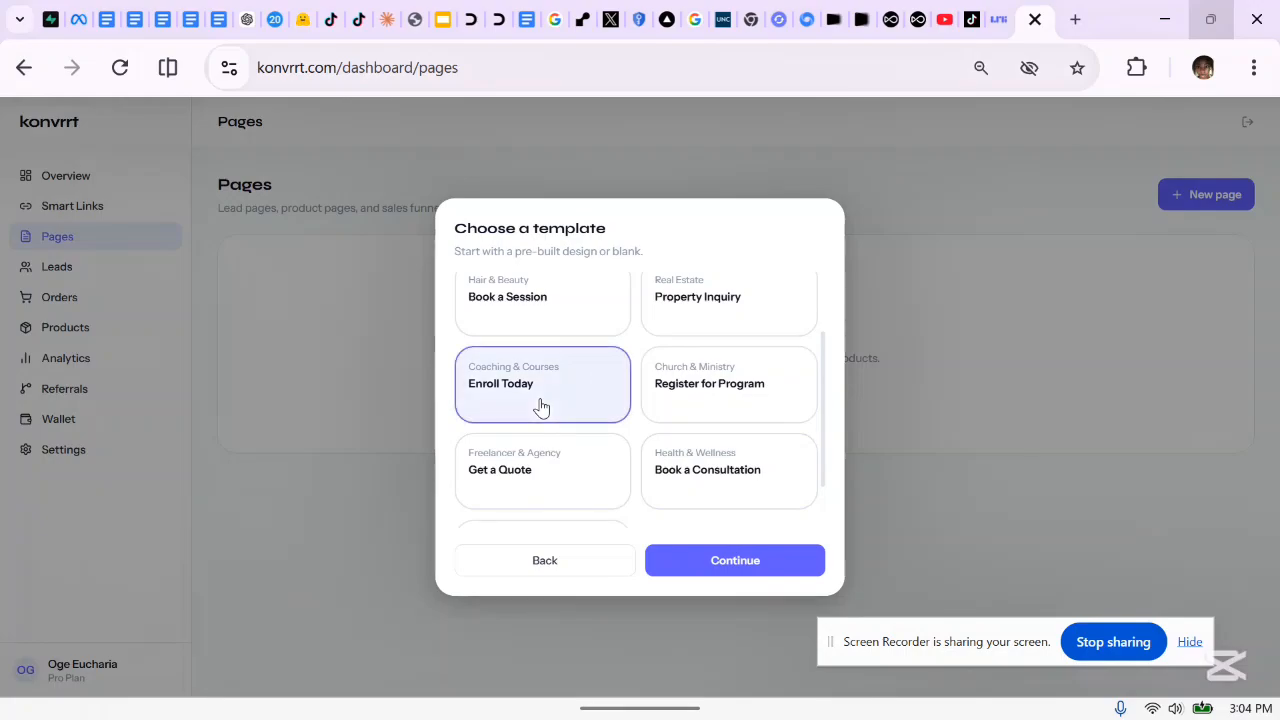
{"action": "left_click", "coordinate": [704, 568]}
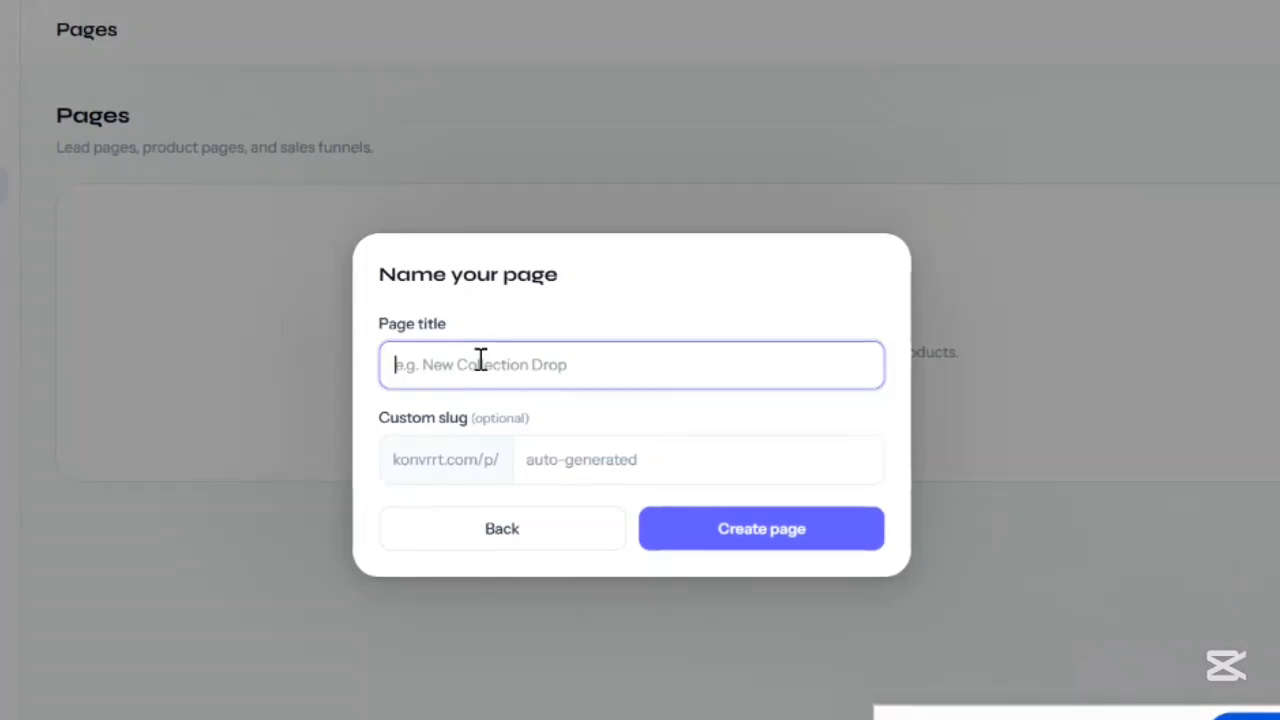
Create a page with title 'TeenAI Class' and custom slug teenai-class
{"action": "type", "text": "Teen"}
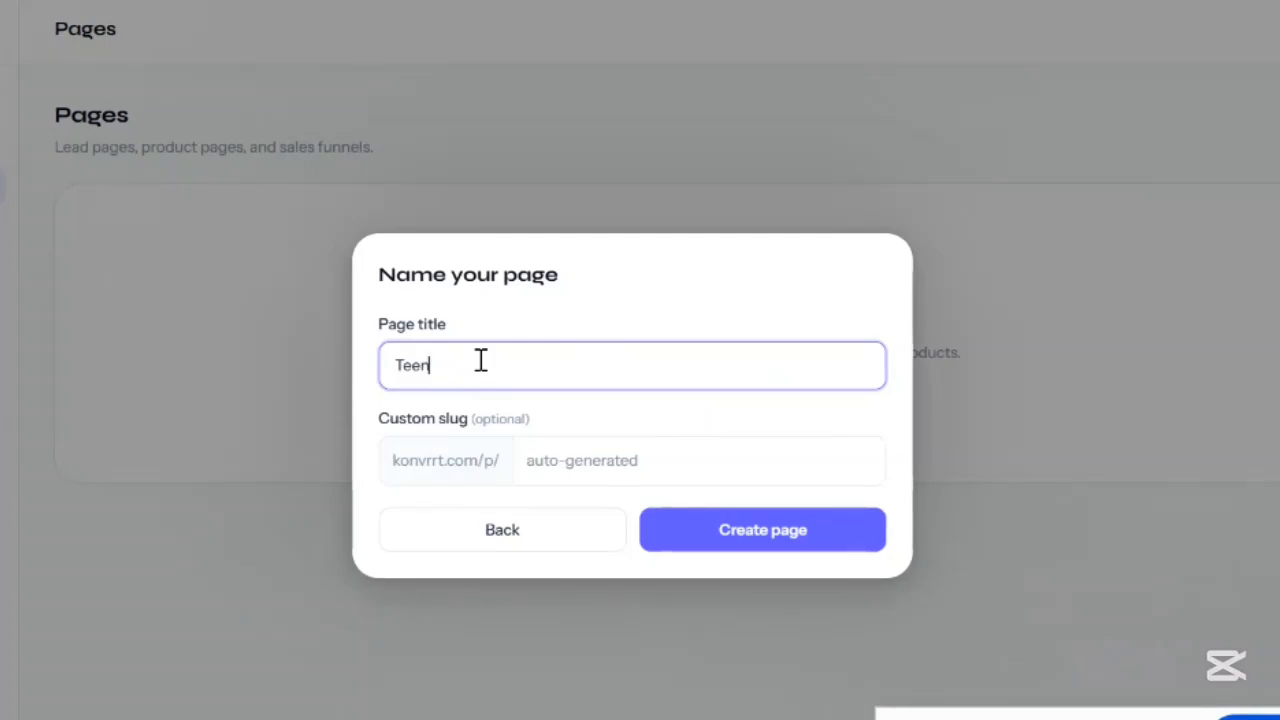
{"action": "type", "text": "AI"}
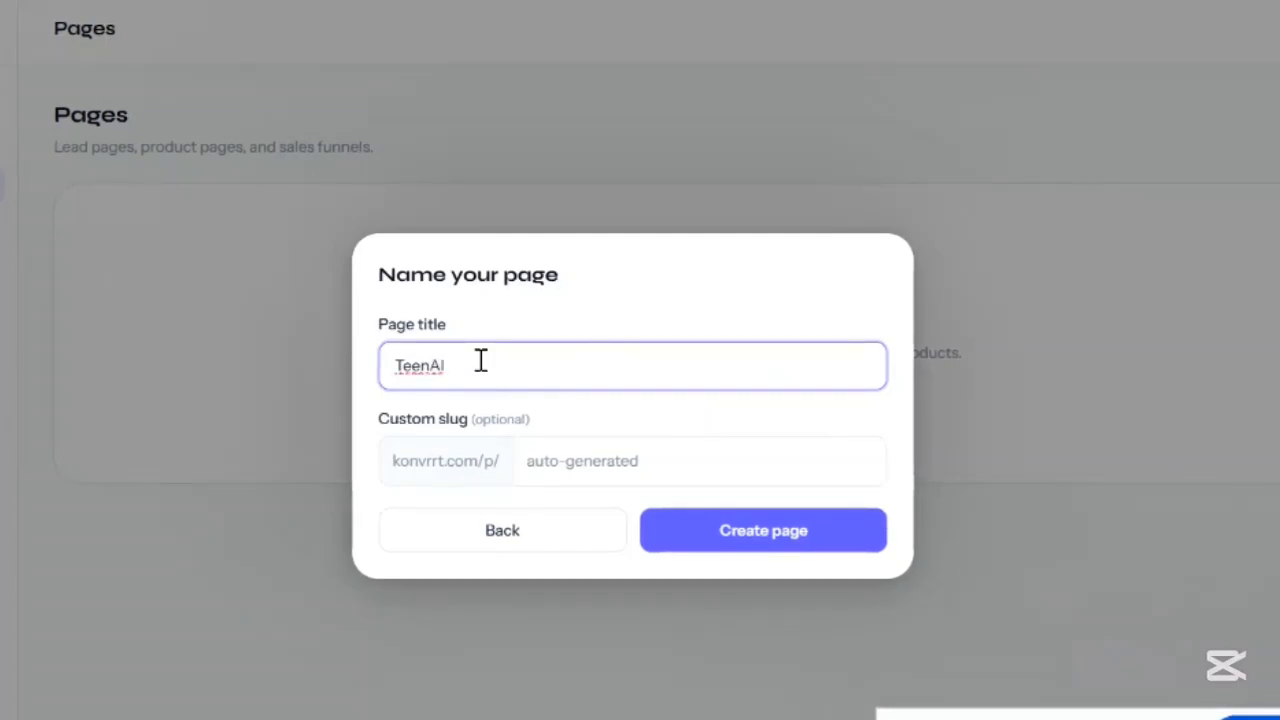
{"action": "type", "text": " Class"}
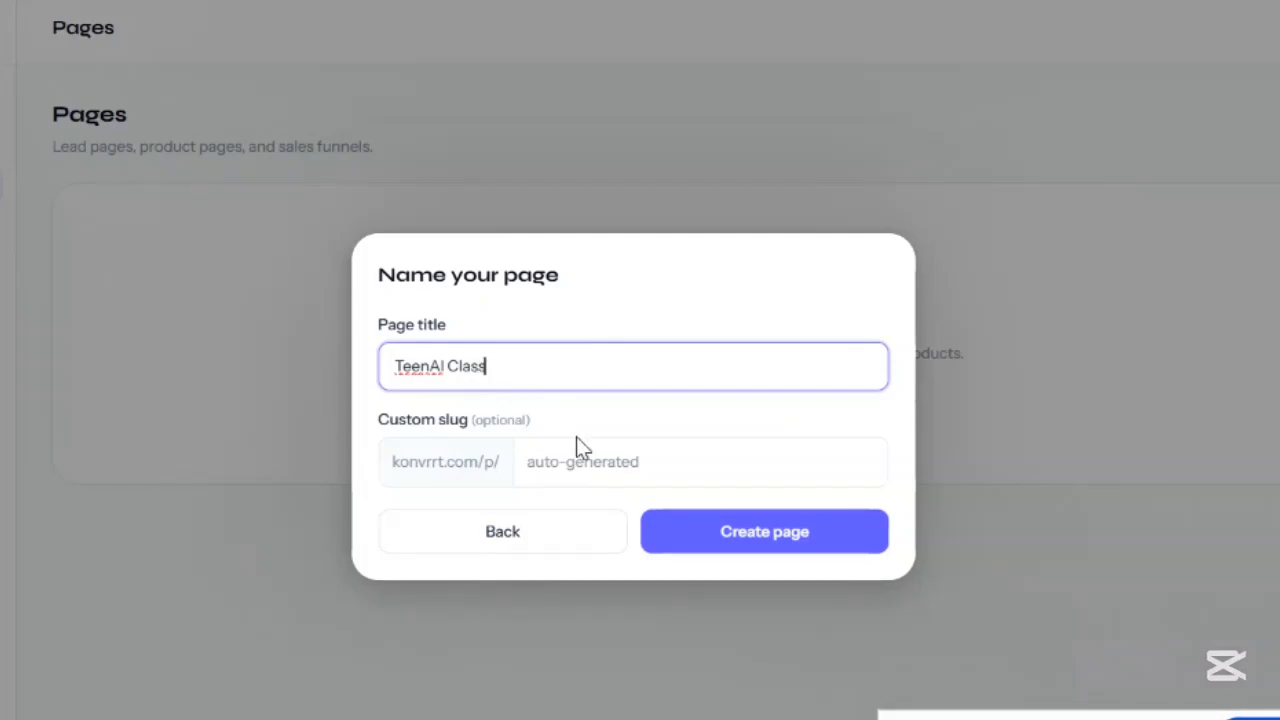
{"action": "left_click", "coordinate": [735, 415]}
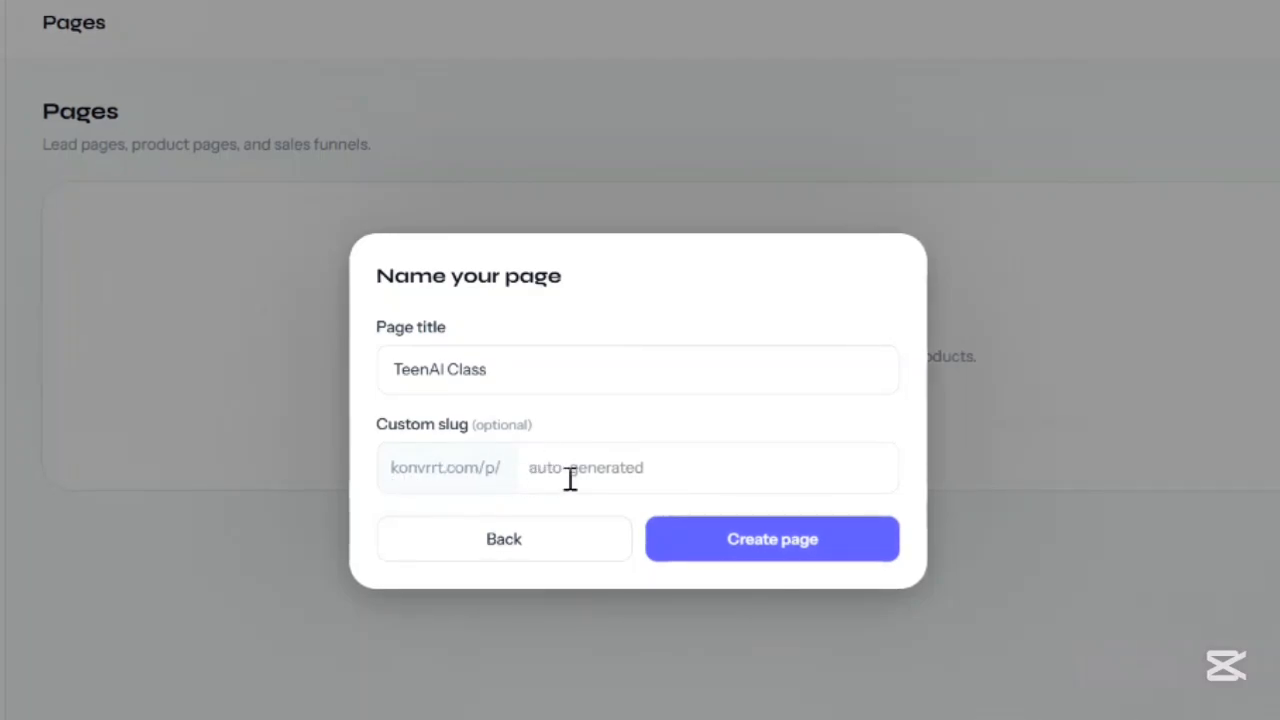
{"action": "left_click", "coordinate": [695, 474]}
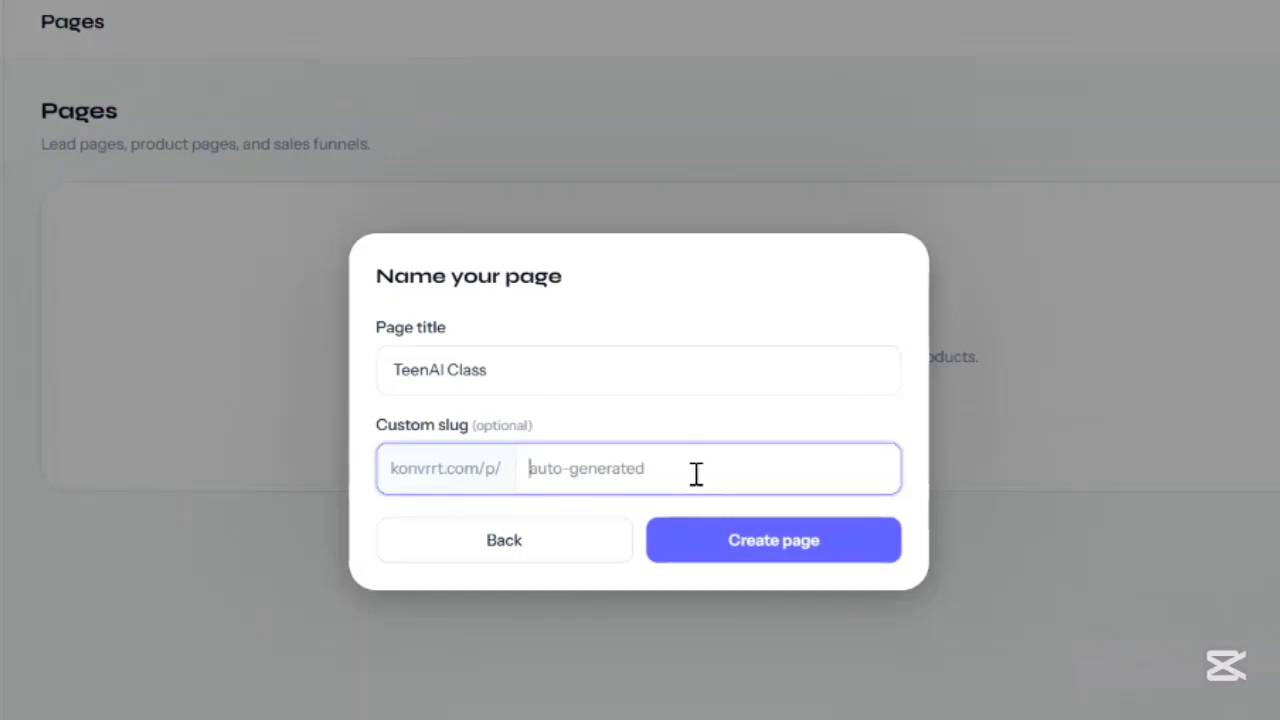
{"action": "type", "text": "teenai"}
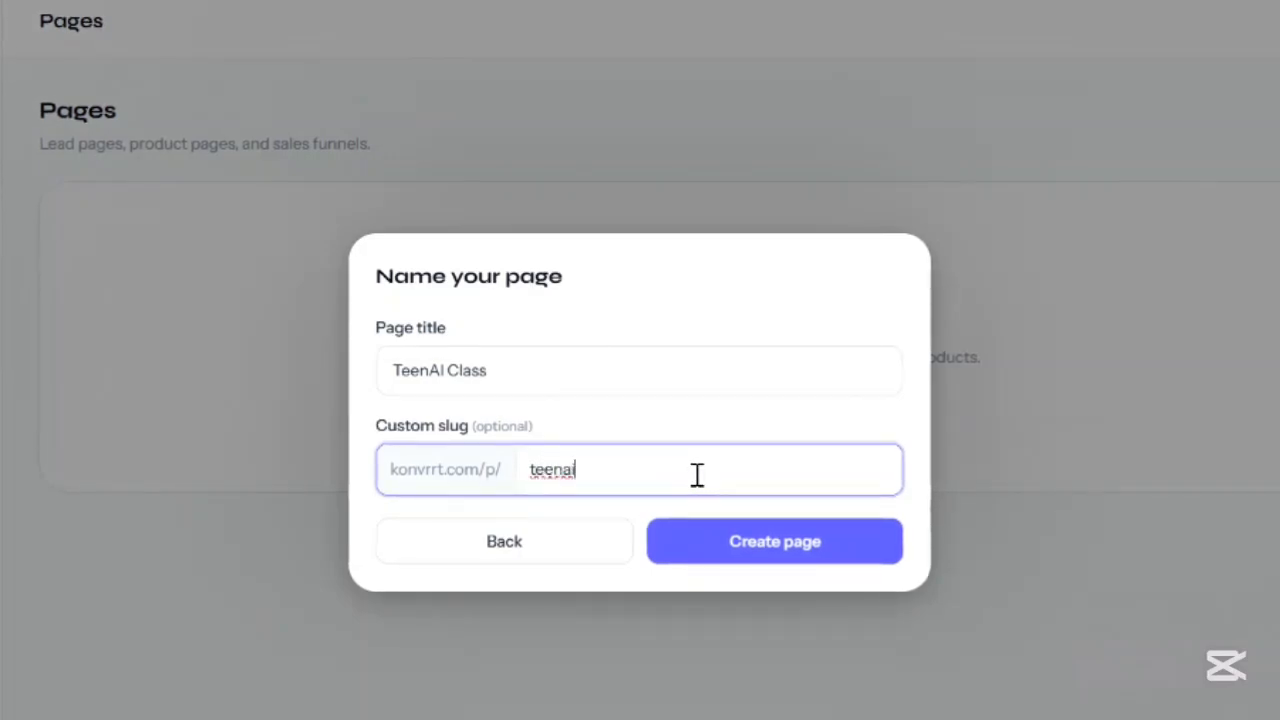
{"action": "type", "text": "-class"}
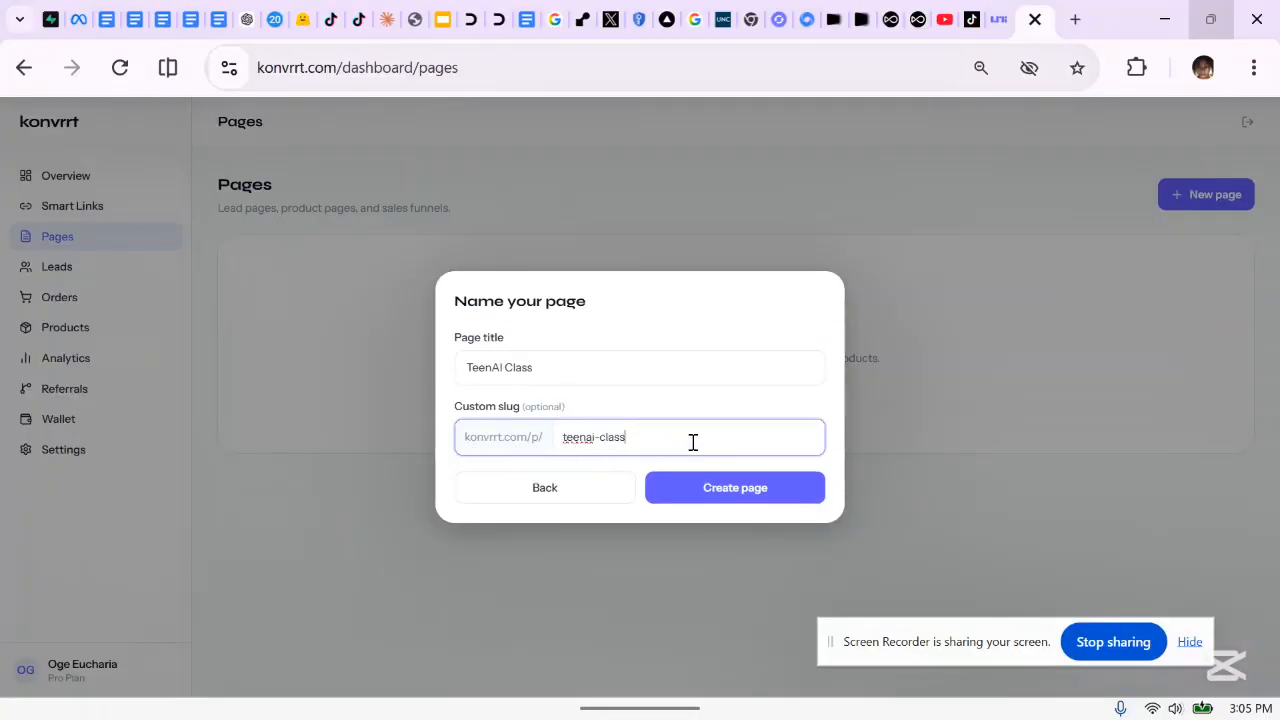
{"action": "left_click", "coordinate": [710, 494]}
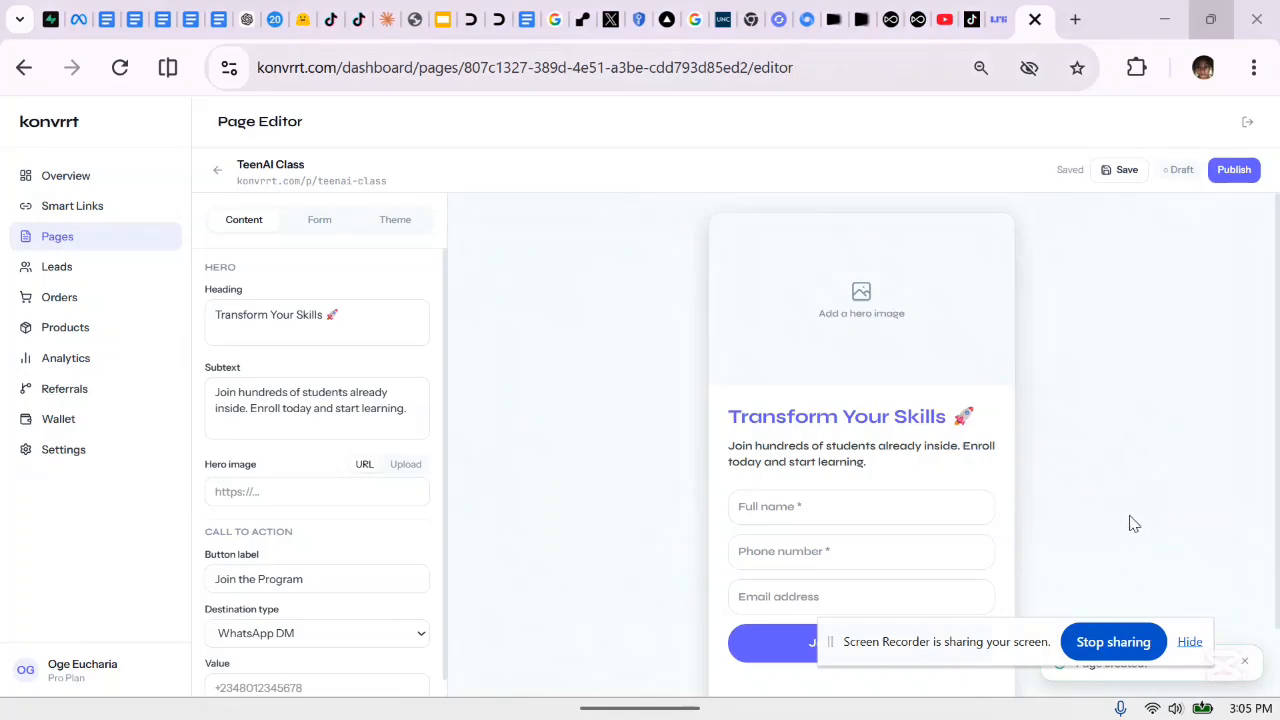
Replace the hero heading 'Transform Your Skills' with 'Give Your Teens Edge in AI'
{"action": "left_click_drag", "start_coordinate": [983, 641], "coordinate": [892, 713]}
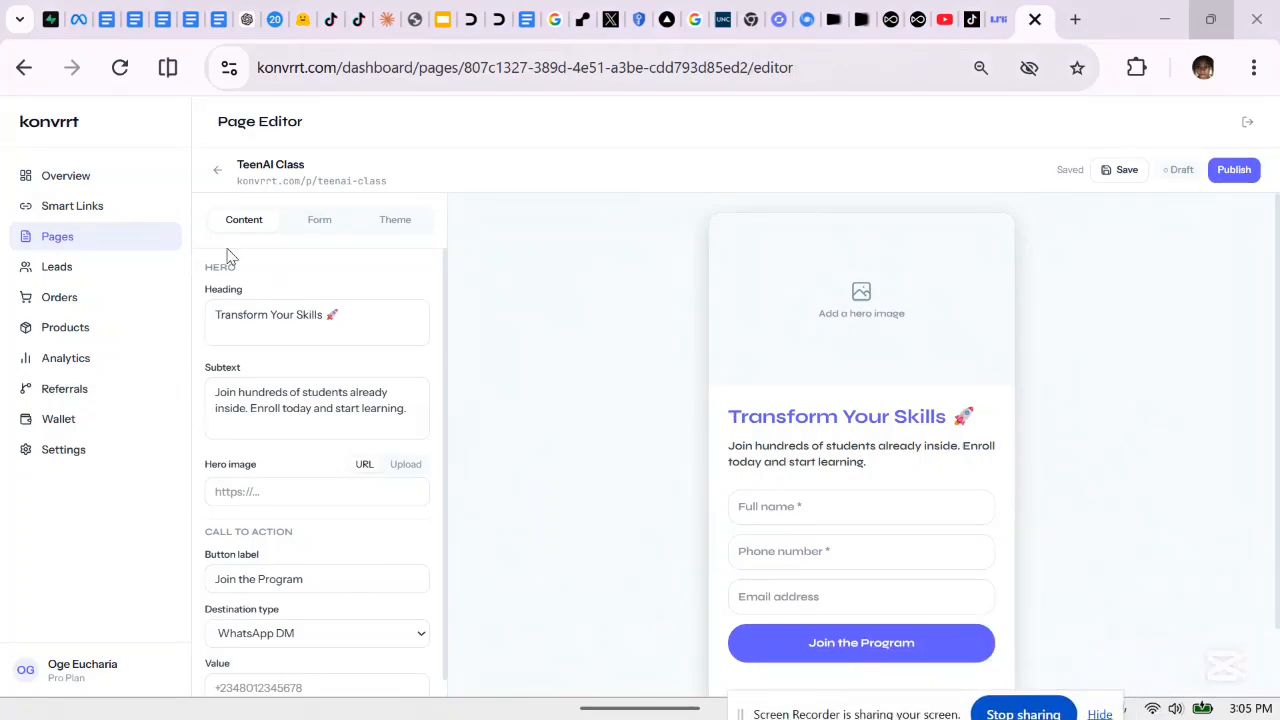
{"action": "left_click", "coordinate": [347, 320]}
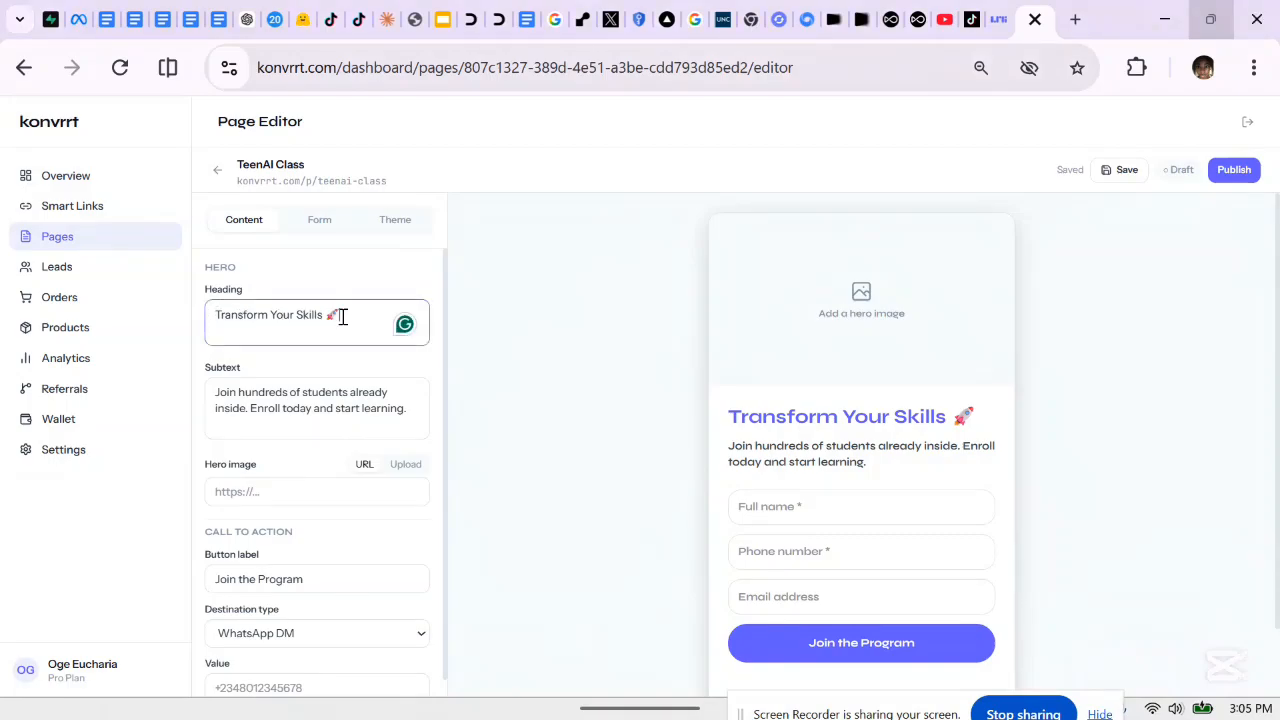
{"action": "left_click_drag", "start_coordinate": [342, 317], "coordinate": [217, 318]}
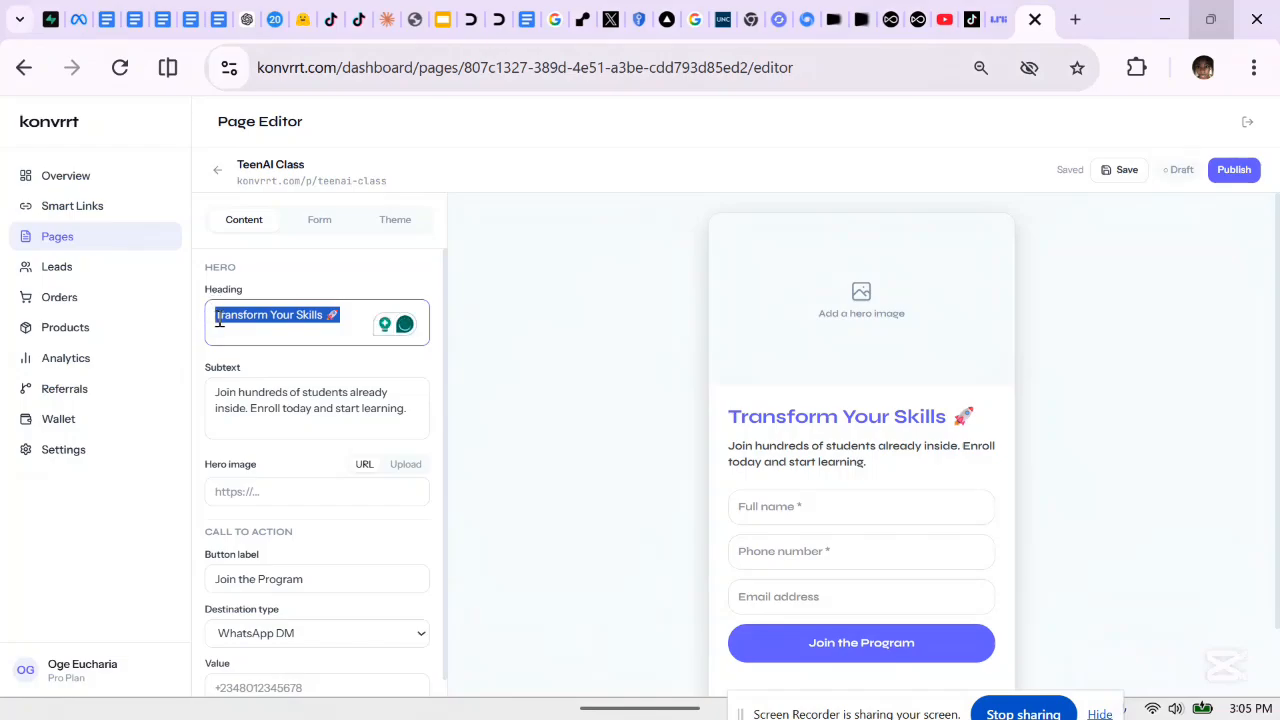
{"action": "type", "text": "Give You"}
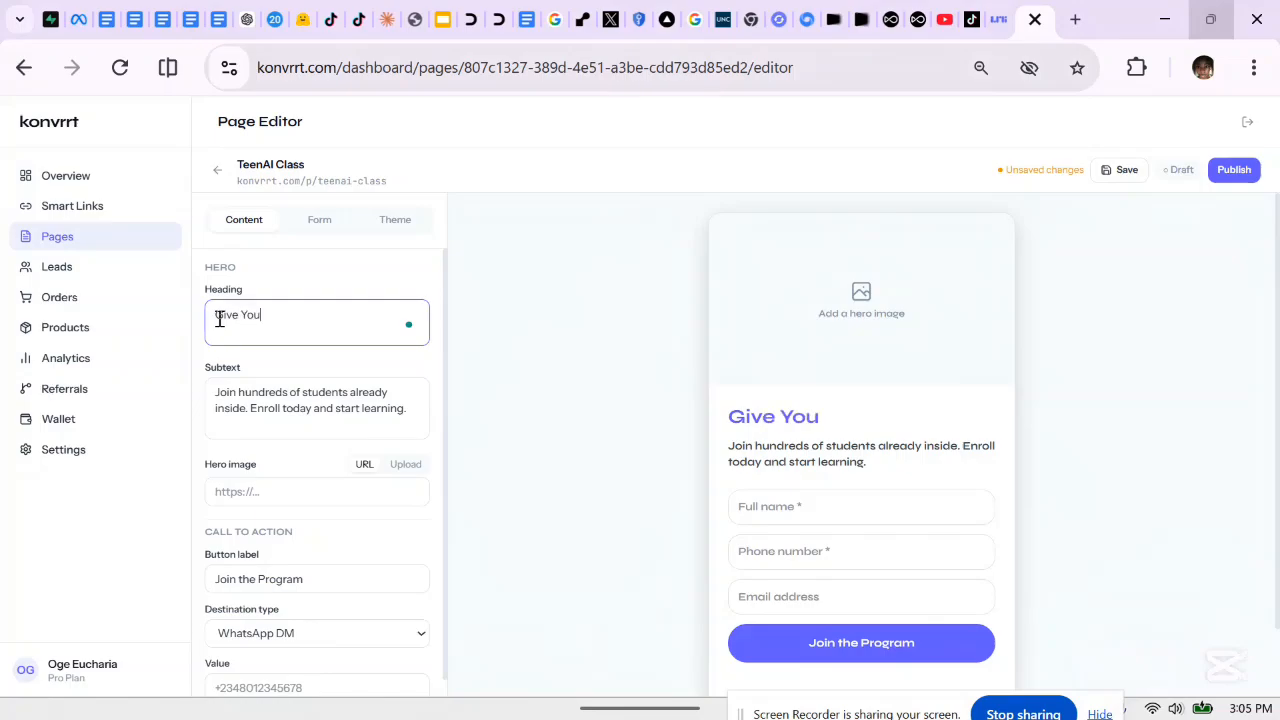
{"action": "type", "text": "r Teens ED"}
{"action": "key", "text": "BackSpace"}
{"action": "type", "text": "dge in"}
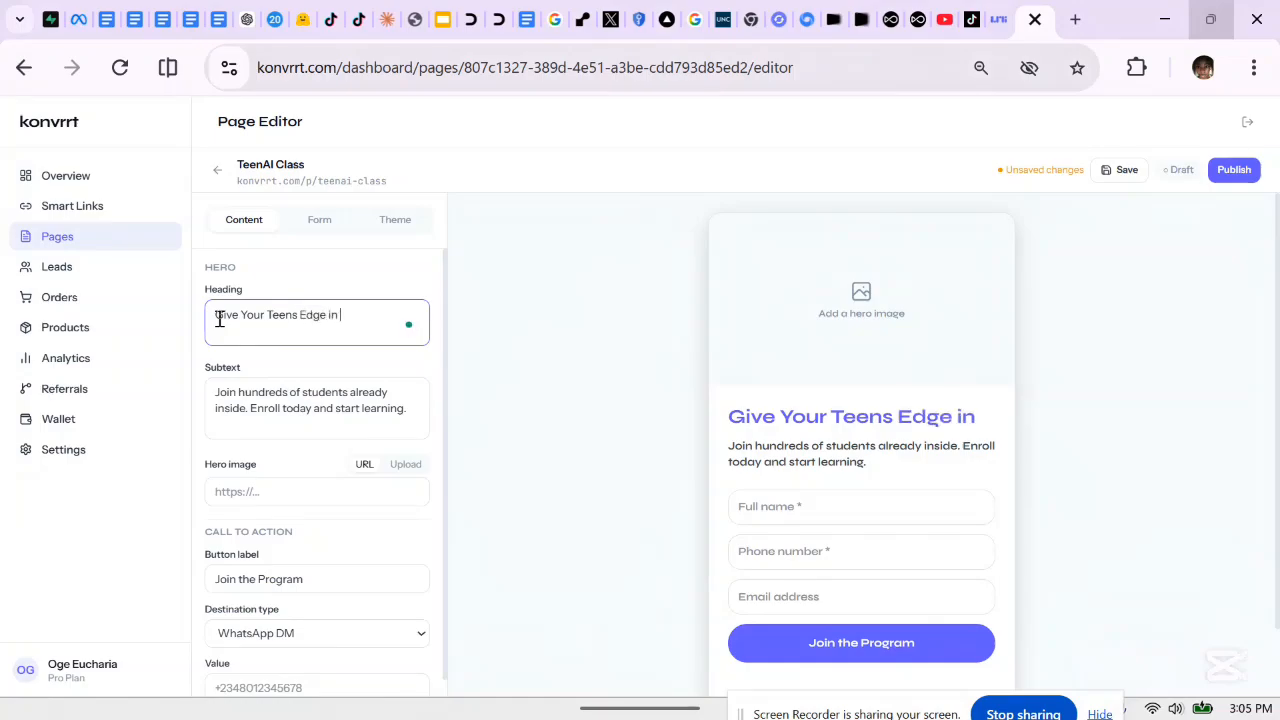
{"action": "type", "text": " AI"}
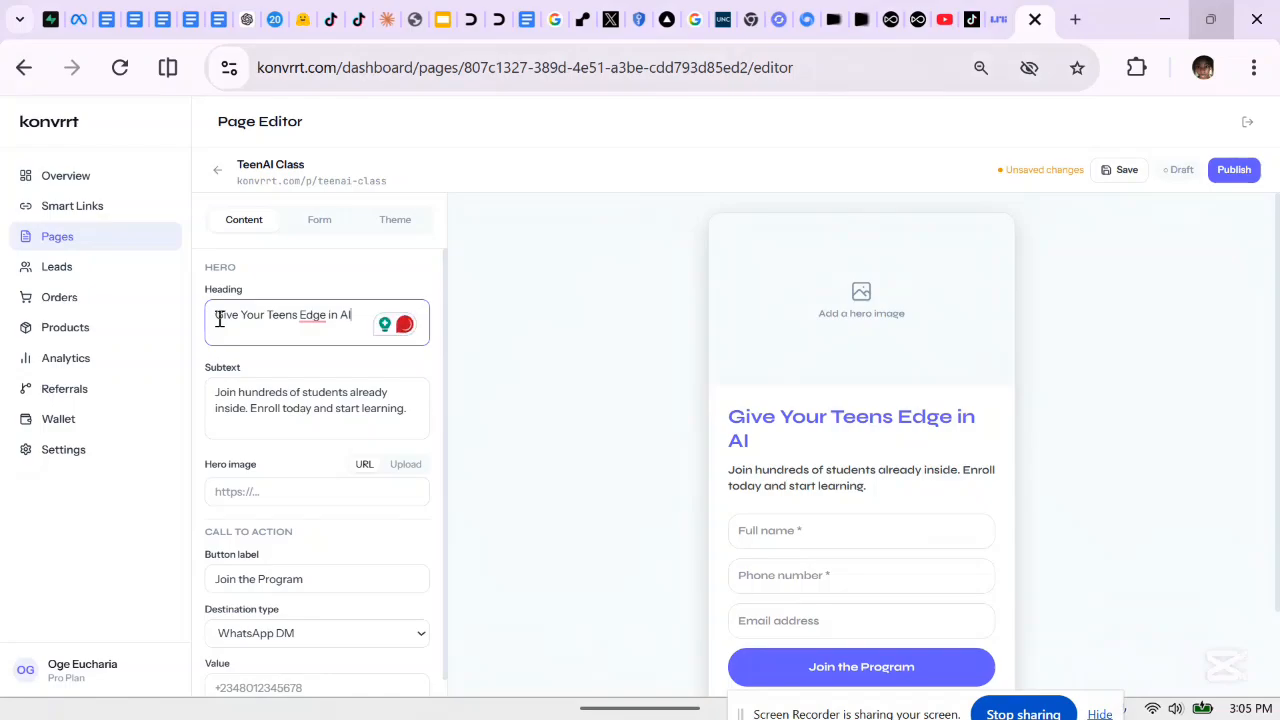
{"action": "left_click", "coordinate": [258, 400]}
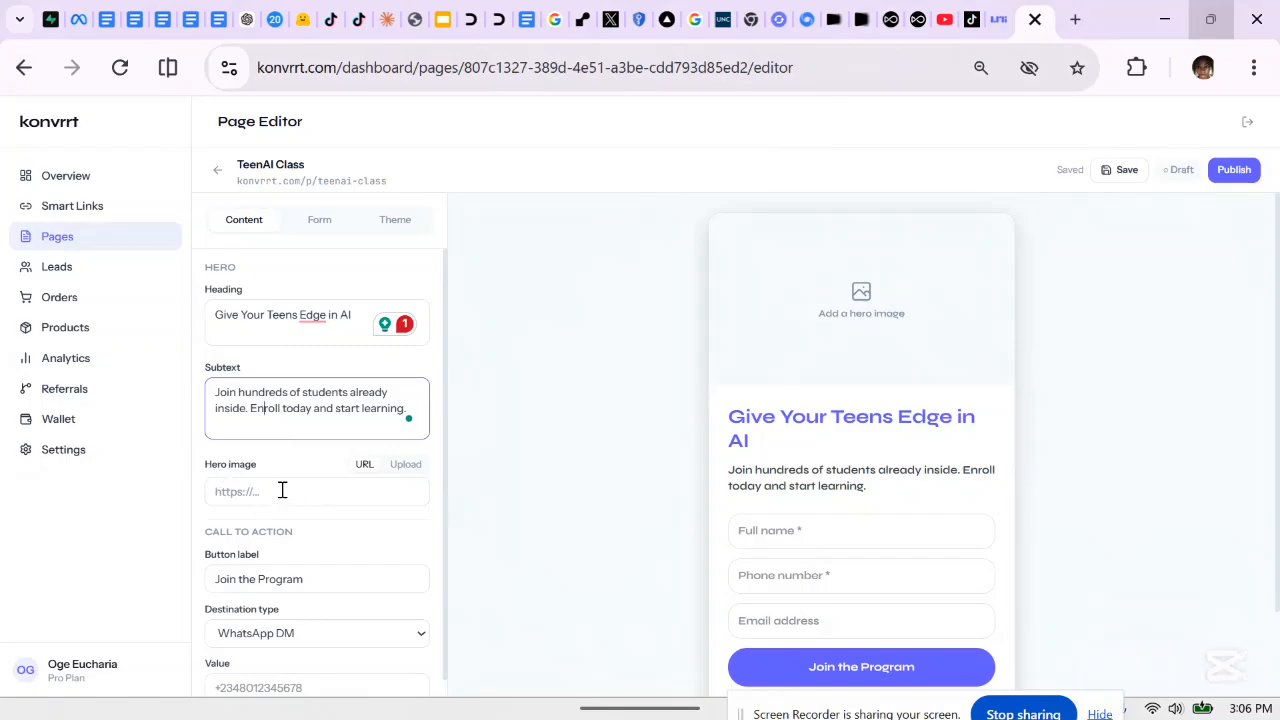
Upload the AI CLASS flyer from the Downloads folder as the hero image
{"action": "left_click", "coordinate": [406, 465]}
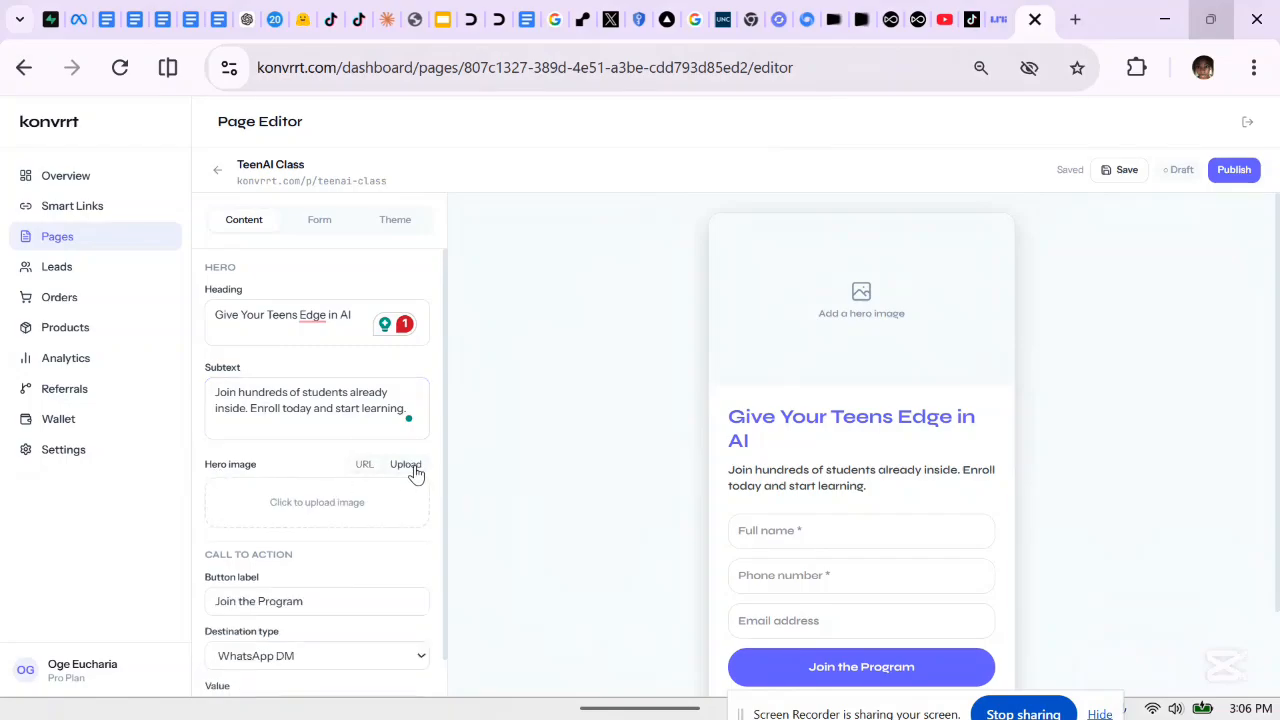
{"action": "left_click", "coordinate": [336, 508]}
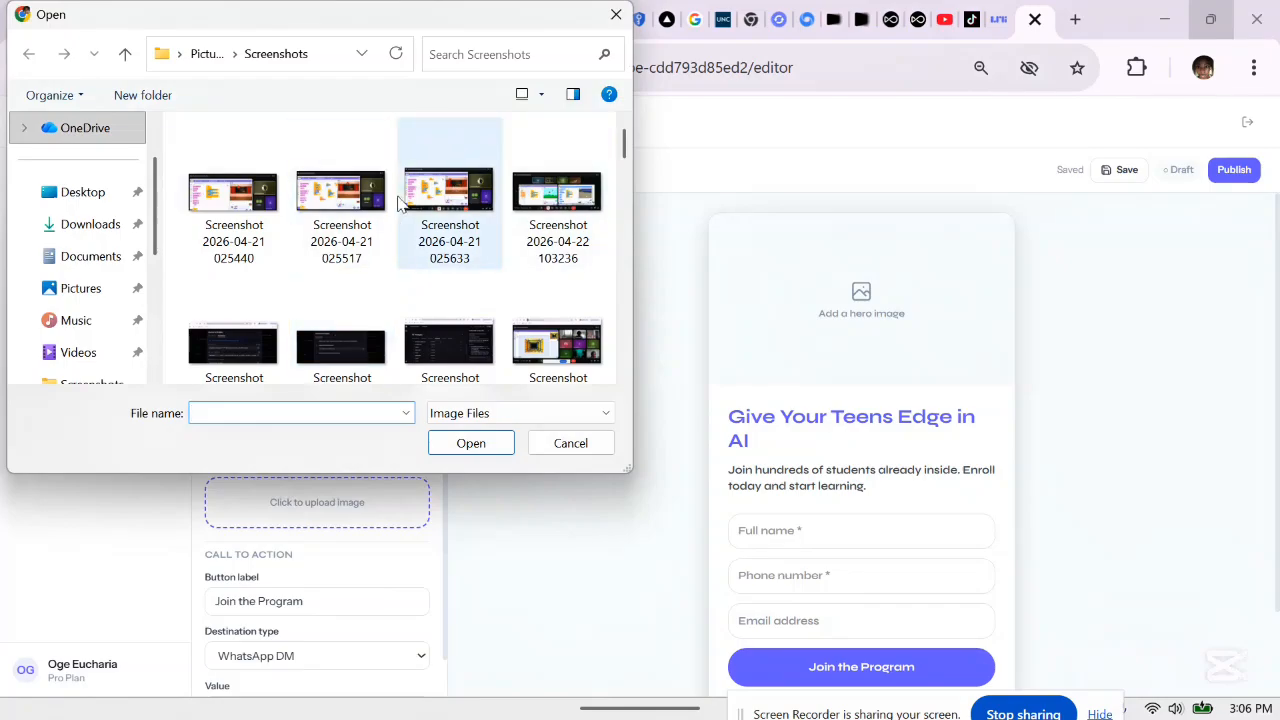
{"action": "left_click", "coordinate": [78, 232]}
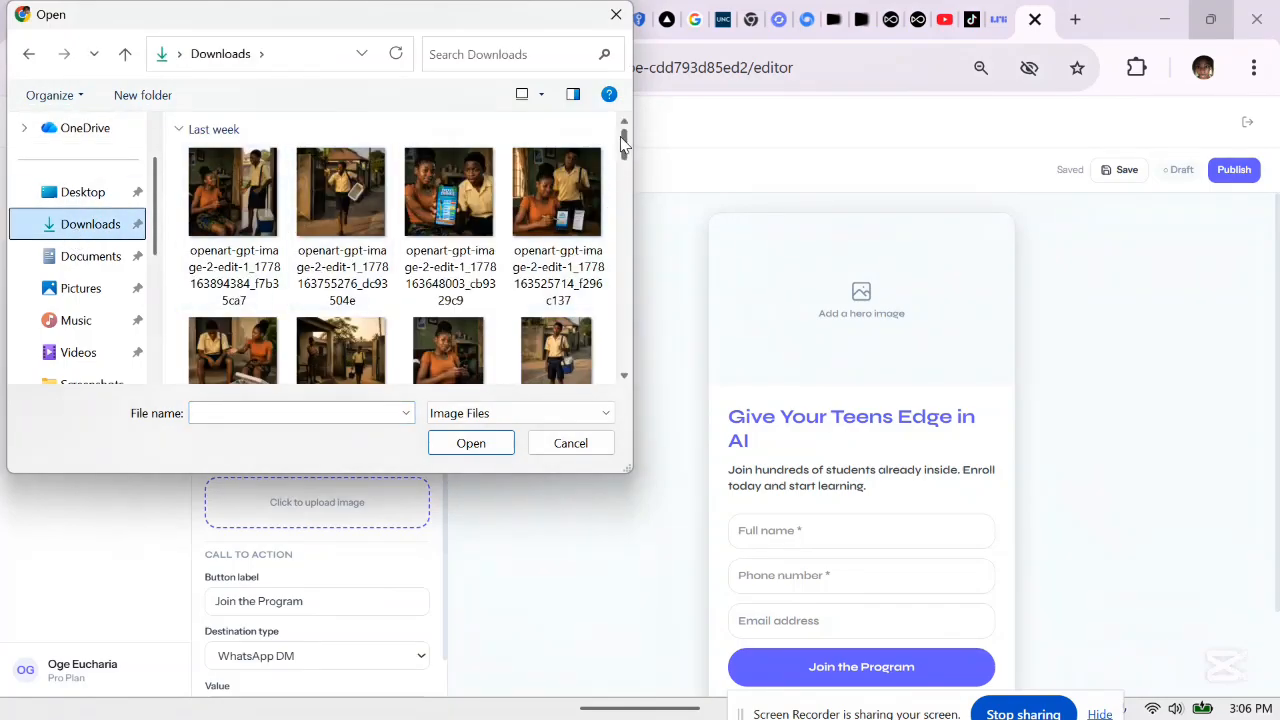
{"action": "left_click_drag", "start_coordinate": [623, 140], "coordinate": [630, 310]}
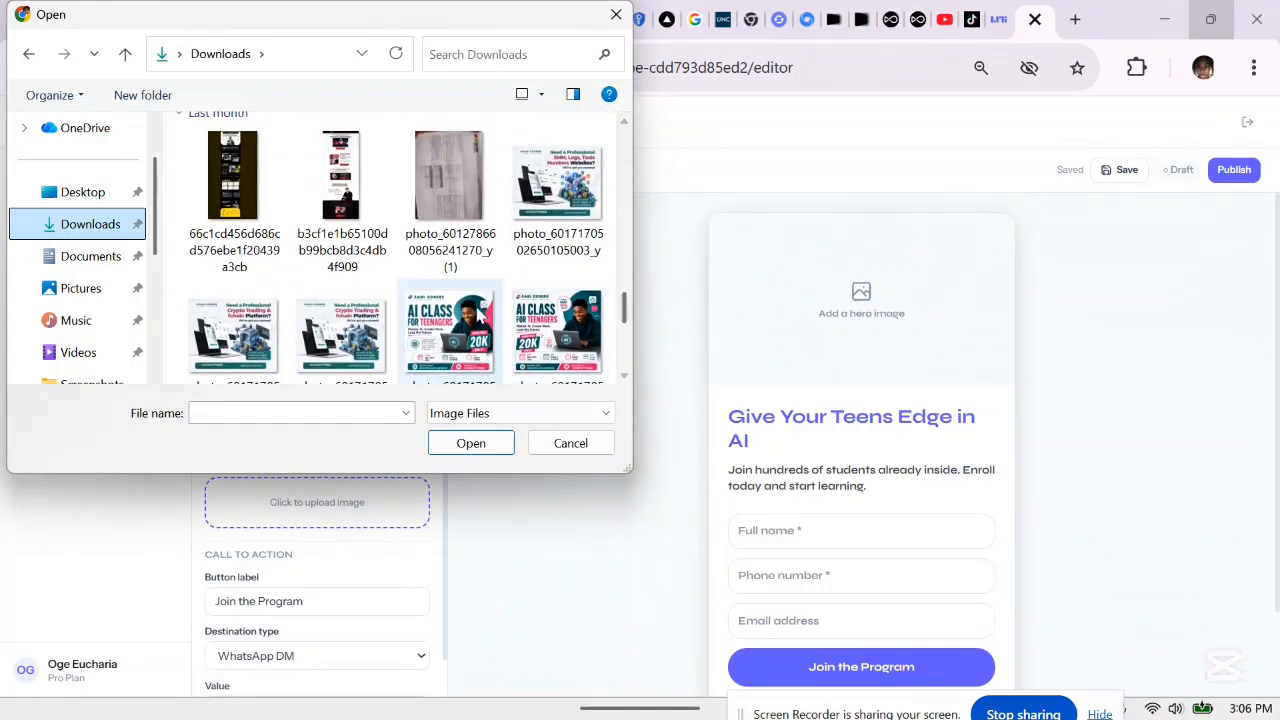
{"action": "double_click", "coordinate": [444, 328]}
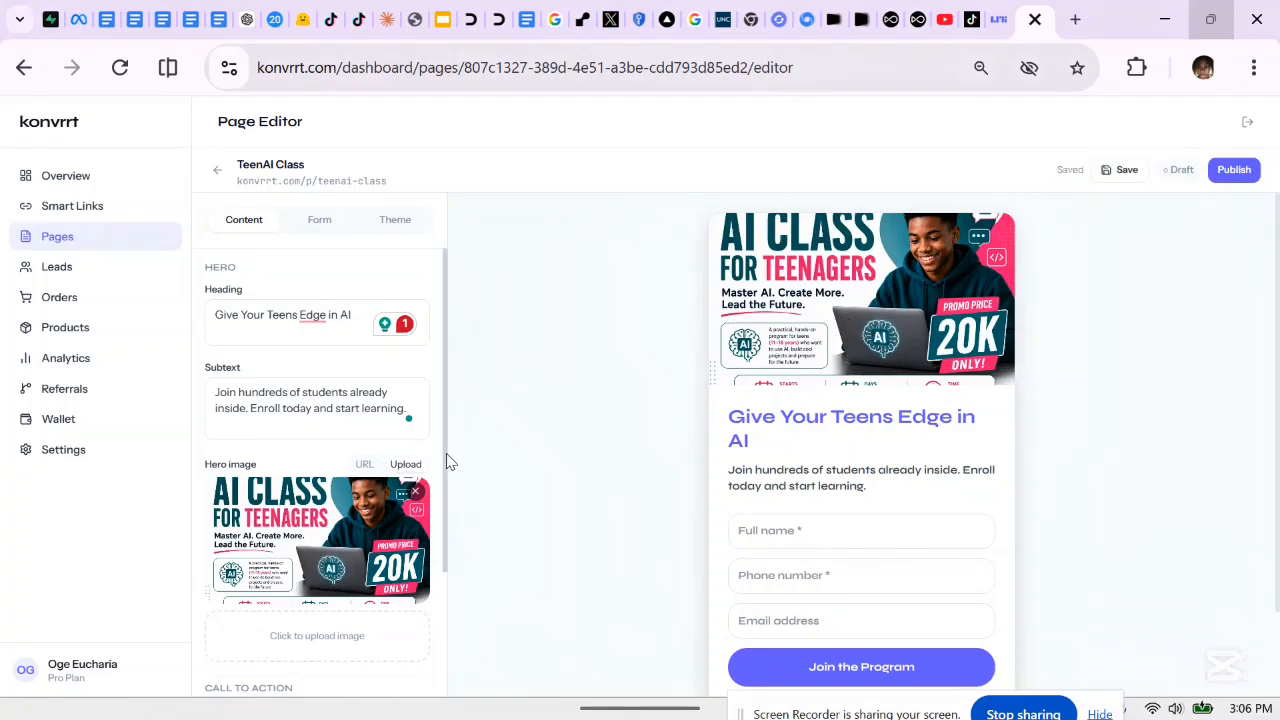
Change the button label from 'Join the Program' to 'Join Our Whatsapp Group' and show destination options
{"action": "left_click_drag", "start_coordinate": [446, 453], "coordinate": [446, 600]}
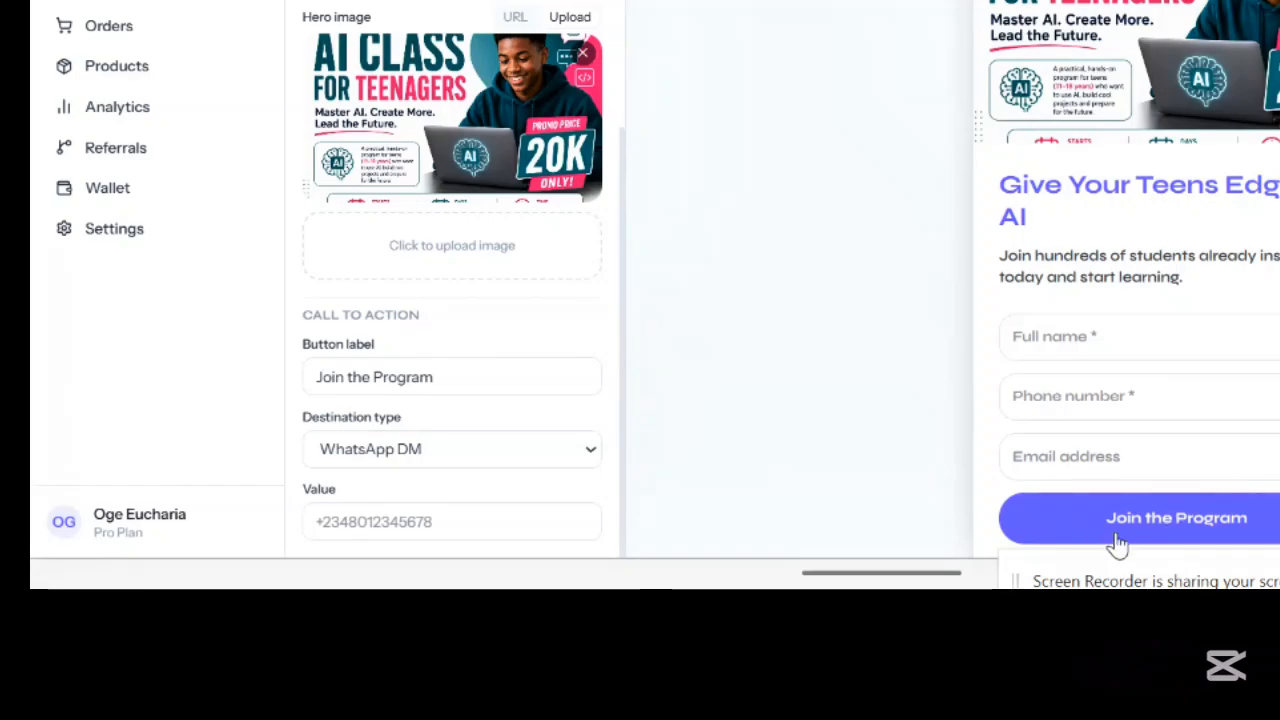
{"action": "left_click", "coordinate": [485, 371]}
{"action": "key", "text": "BackSpace"}
{"action": "key", "text": "BackSpace"}
{"action": "key", "text": "BackSpace"}
{"action": "key", "text": "BackSpace"}
{"action": "key", "text": "BackSpace"}
{"action": "key", "text": "BackSpace"}
{"action": "key", "text": "BackSpace"}
{"action": "key", "text": "BackSpace"}
{"action": "key", "text": "BackSpace"}
{"action": "key", "text": "BackSpace"}
{"action": "key", "text": "BackSpace"}
{"action": "key", "text": "BackSpace"}
{"action": "key", "text": "BackSpace"}
{"action": "key", "text": "BackSpace"}
{"action": "key", "text": "BackSpace"}
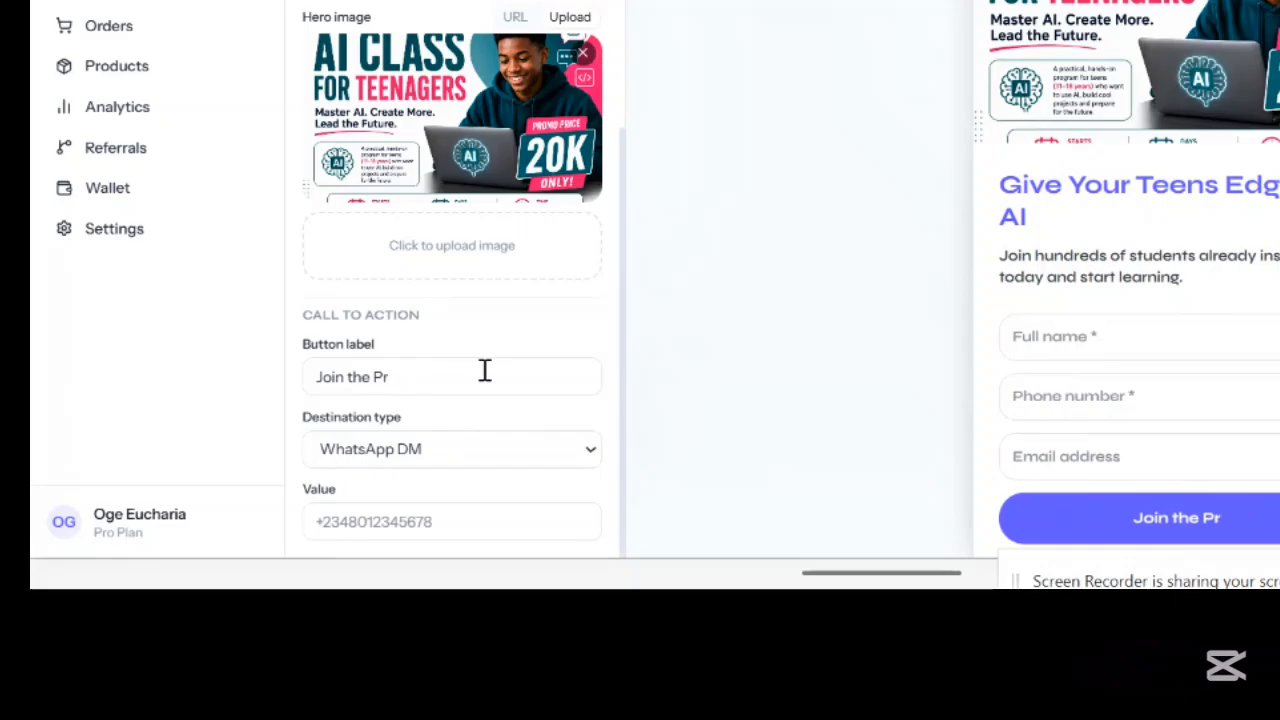
{"action": "key", "text": "BackSpace"}
{"action": "type", "text": "J"}
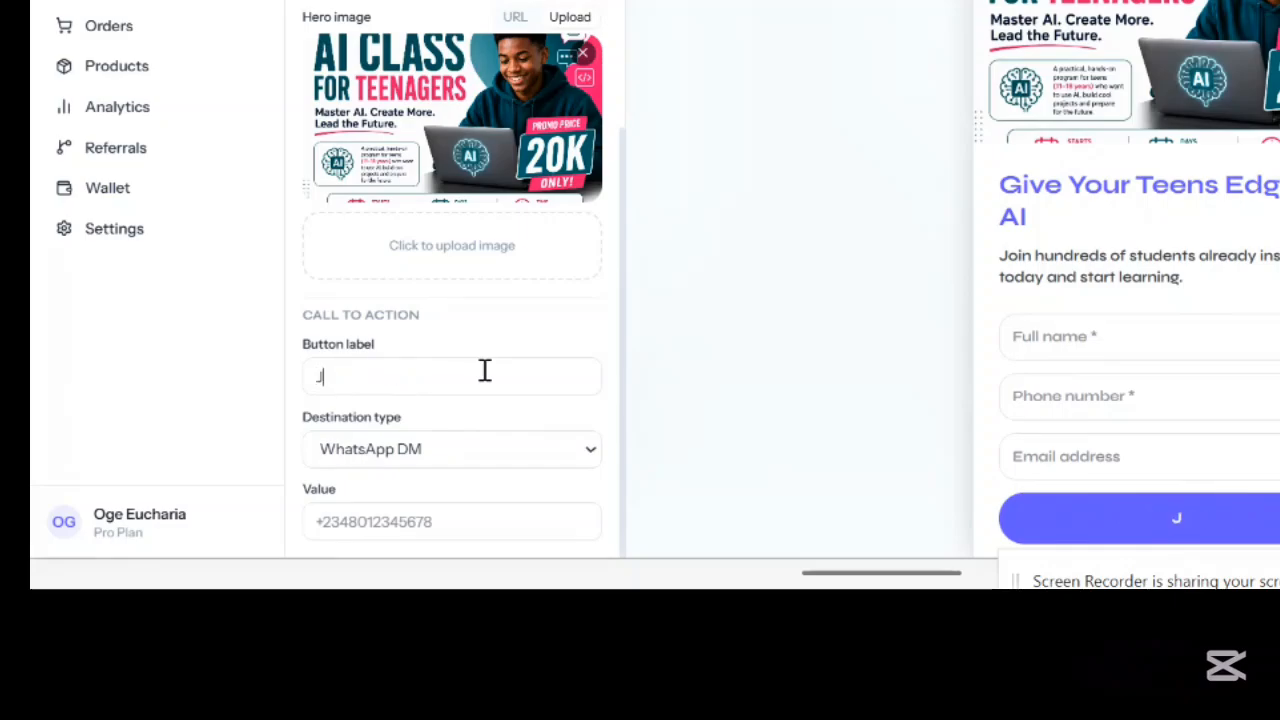
{"action": "type", "text": "oin Ou"}
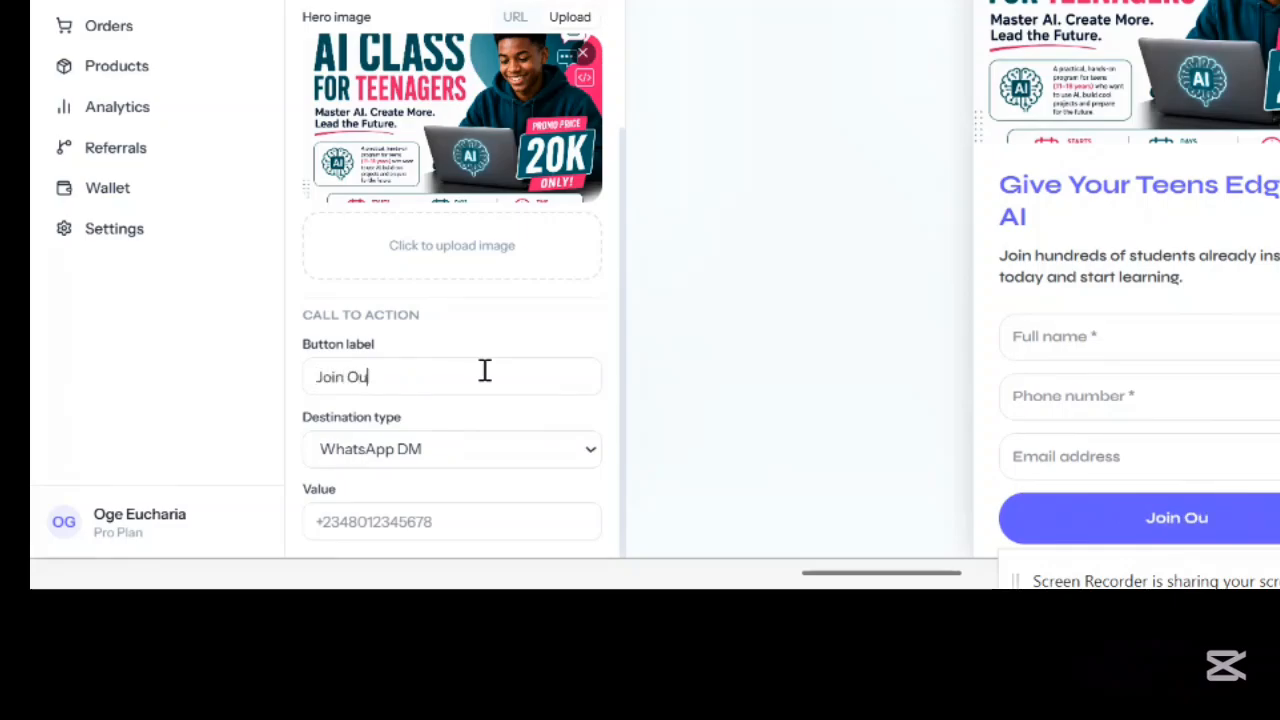
{"action": "type", "text": "r W"}
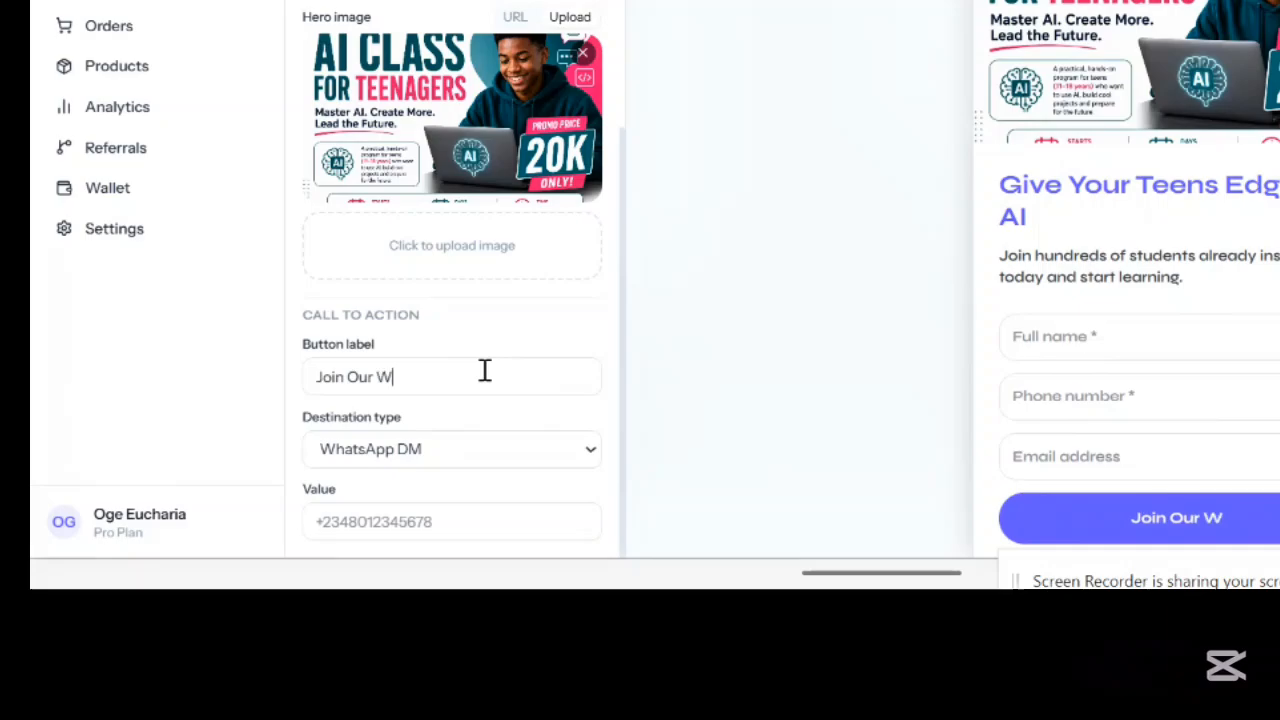
{"action": "type", "text": "hatsapp G"}
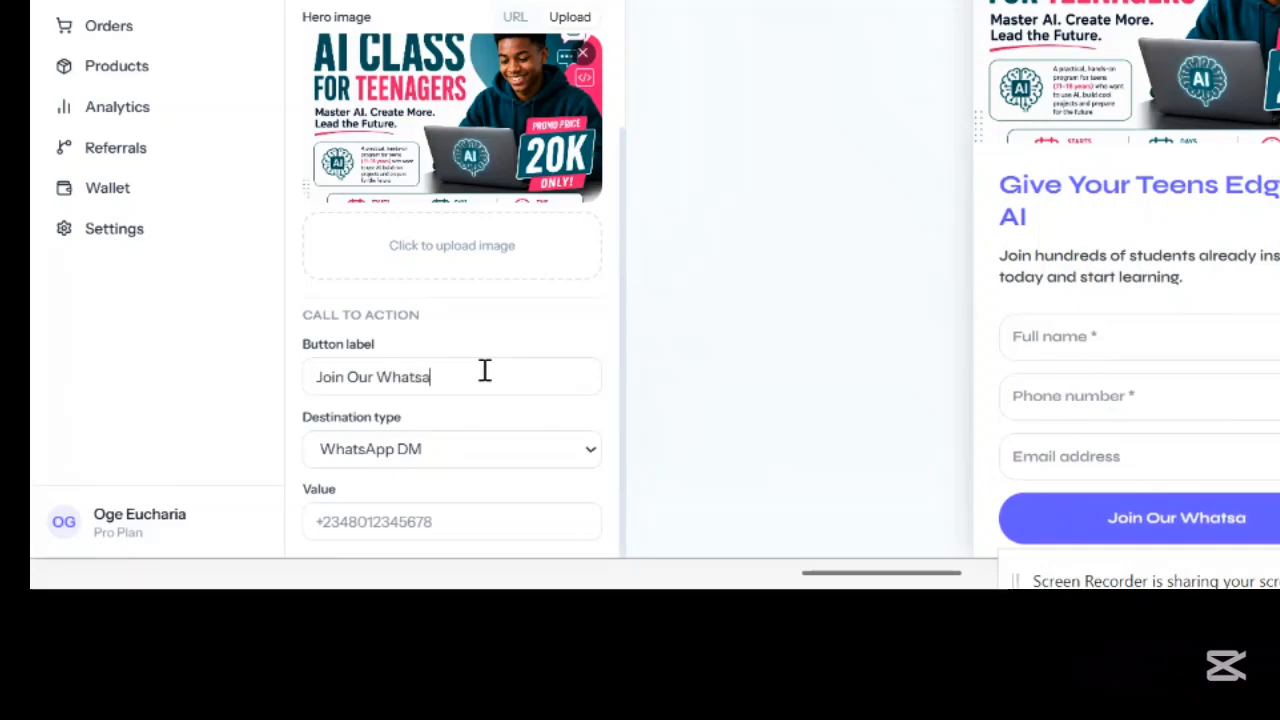
{"action": "type", "text": "roup"}
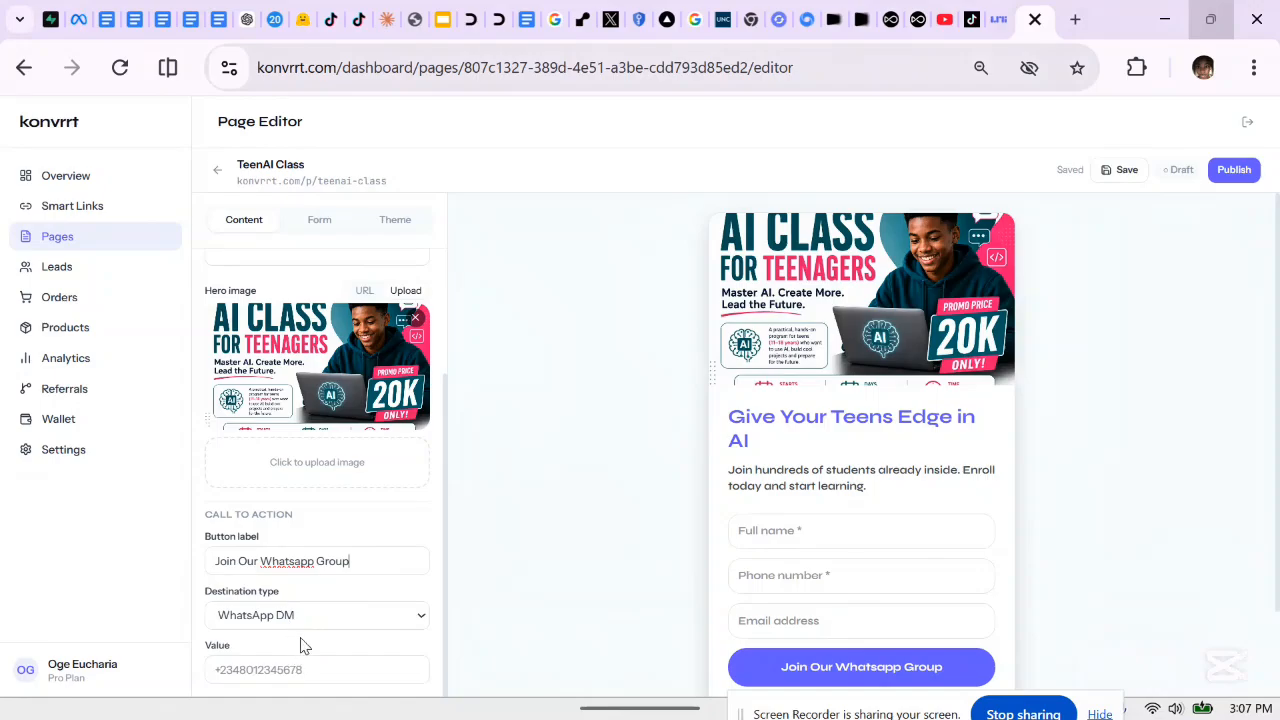
{"action": "left_click", "coordinate": [301, 627]}
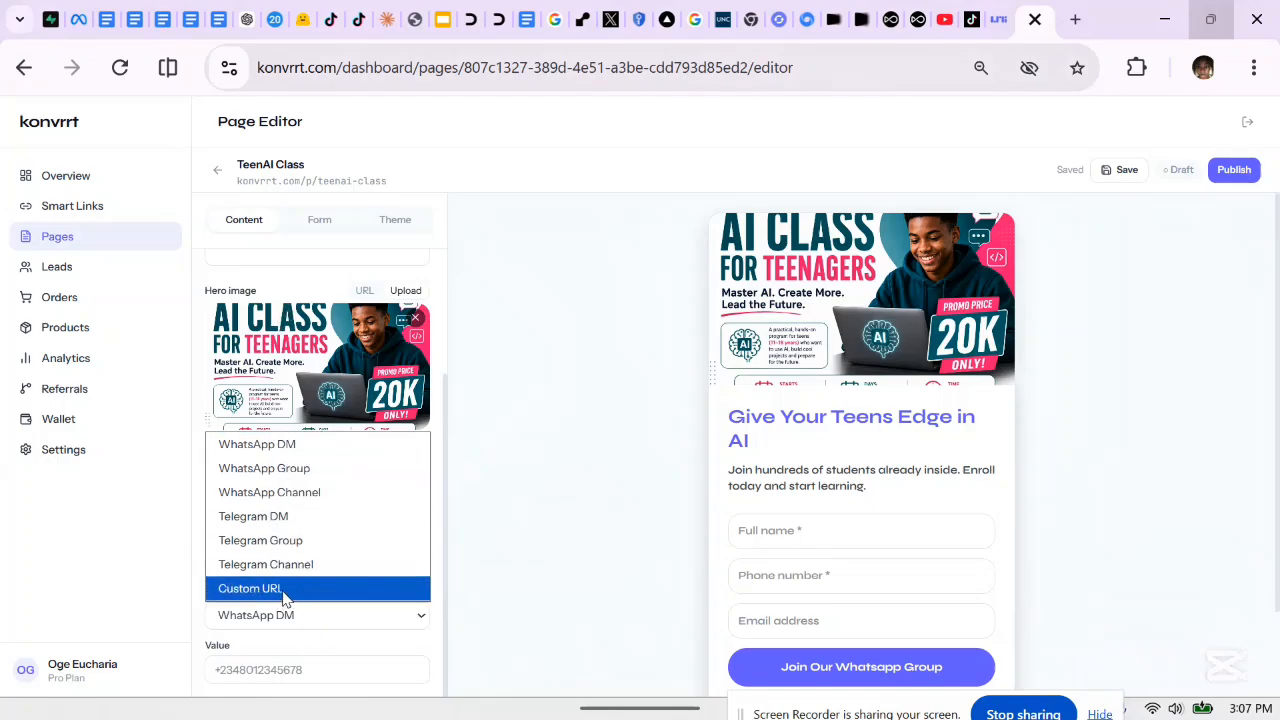
Switch the button's destination type from WhatsApp DM to WhatsApp Group, leaving the value empty
{"action": "left_click", "coordinate": [279, 452]}
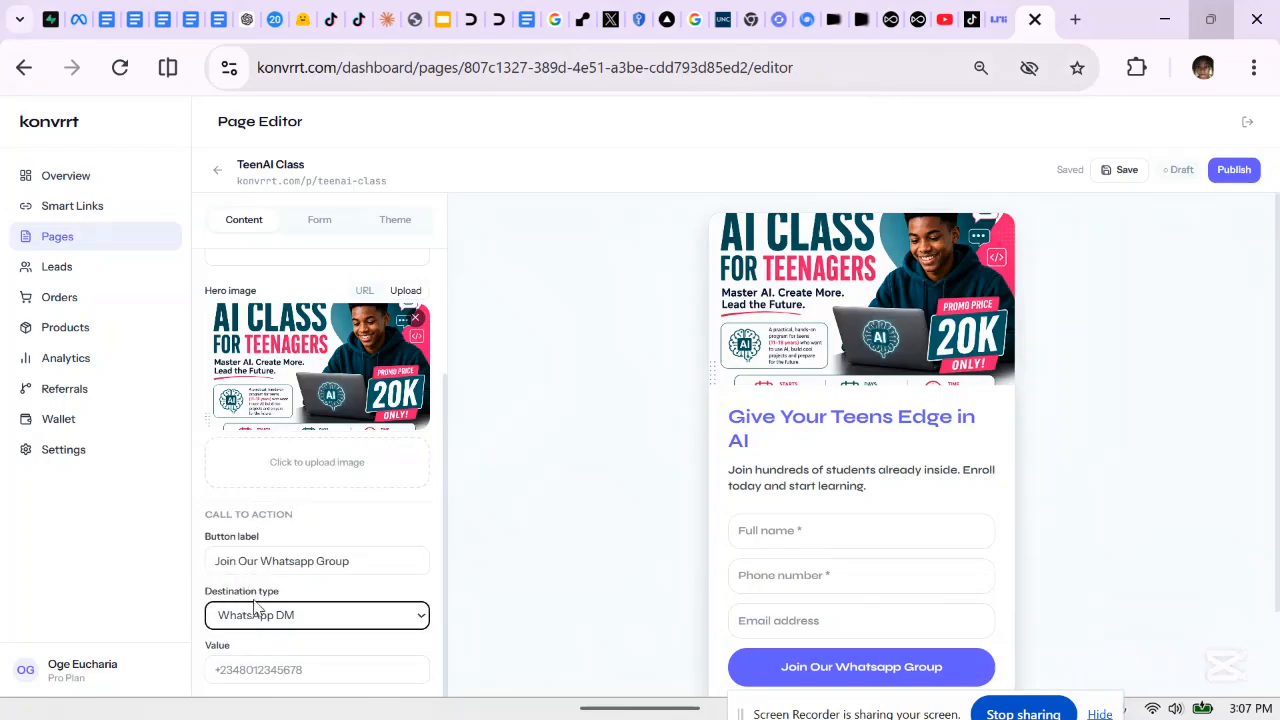
{"action": "left_click", "coordinate": [244, 667]}
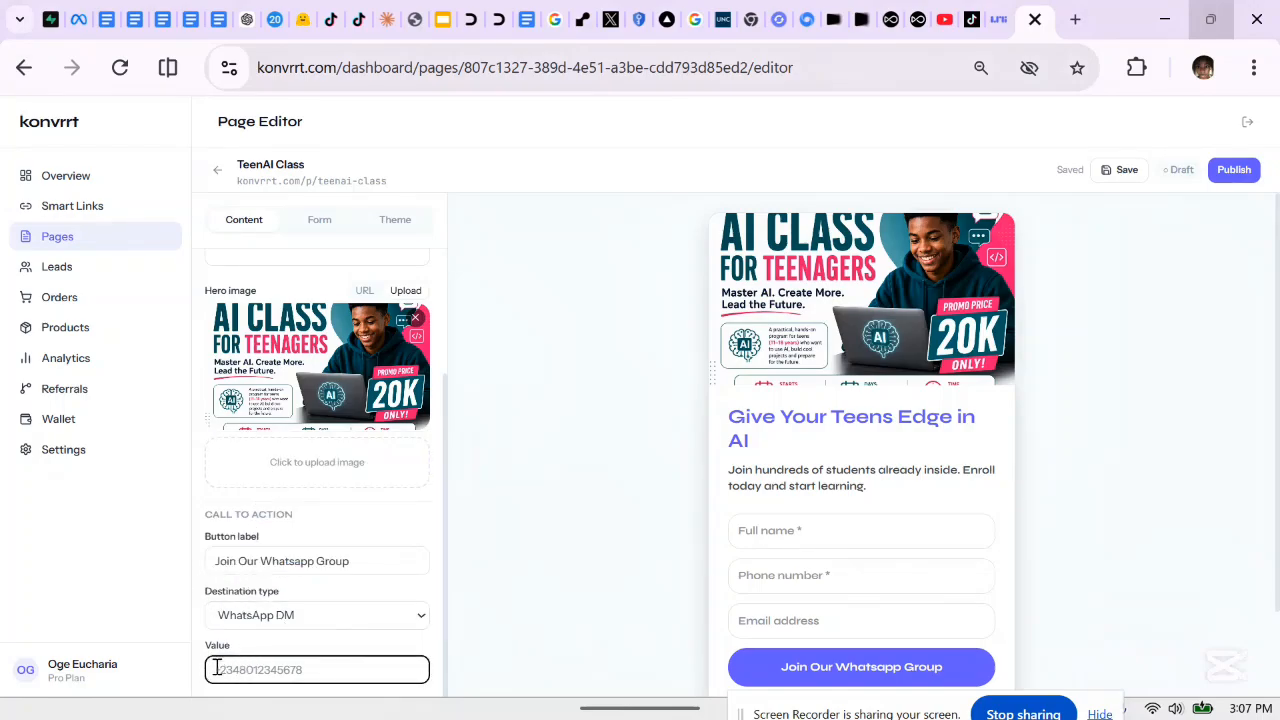
{"action": "type", "text": "+23481"}
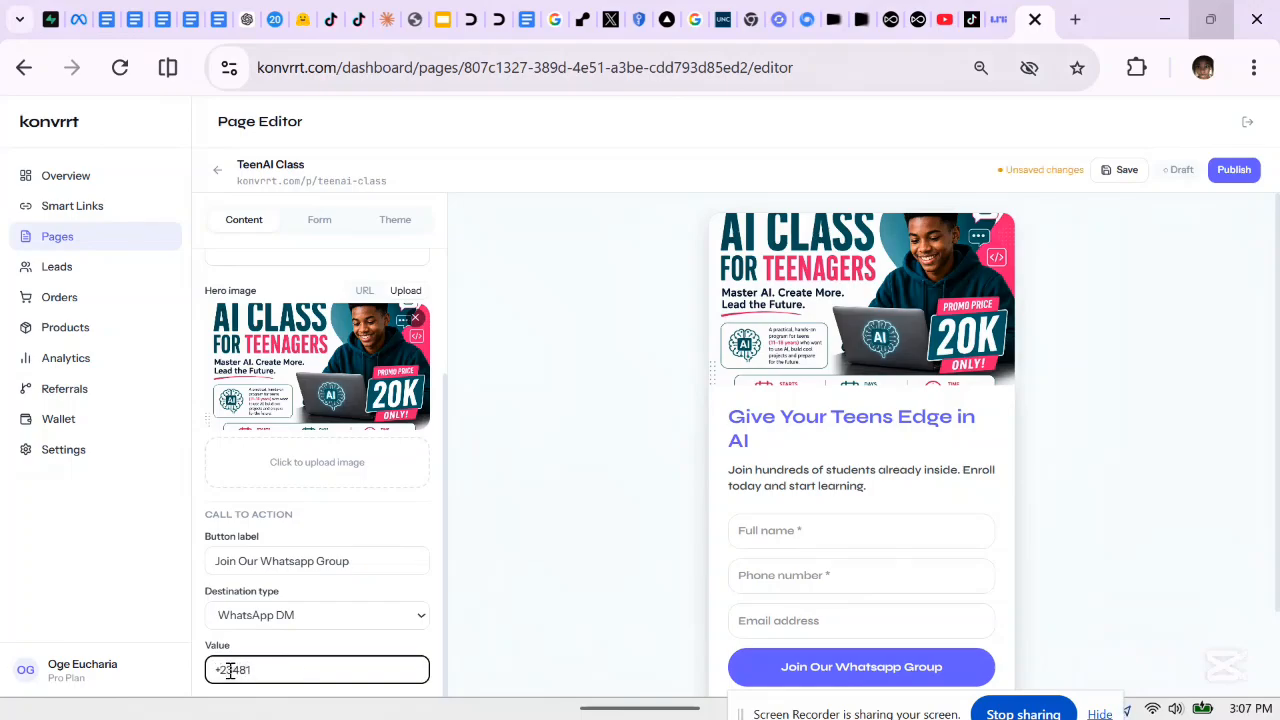
{"action": "key", "text": "BackSpace"}
{"action": "key", "text": "BackSpace"}
{"action": "key", "text": "BackSpace"}
{"action": "key", "text": "BackSpace"}
{"action": "key", "text": "BackSpace"}
{"action": "left_click", "coordinate": [370, 615]}
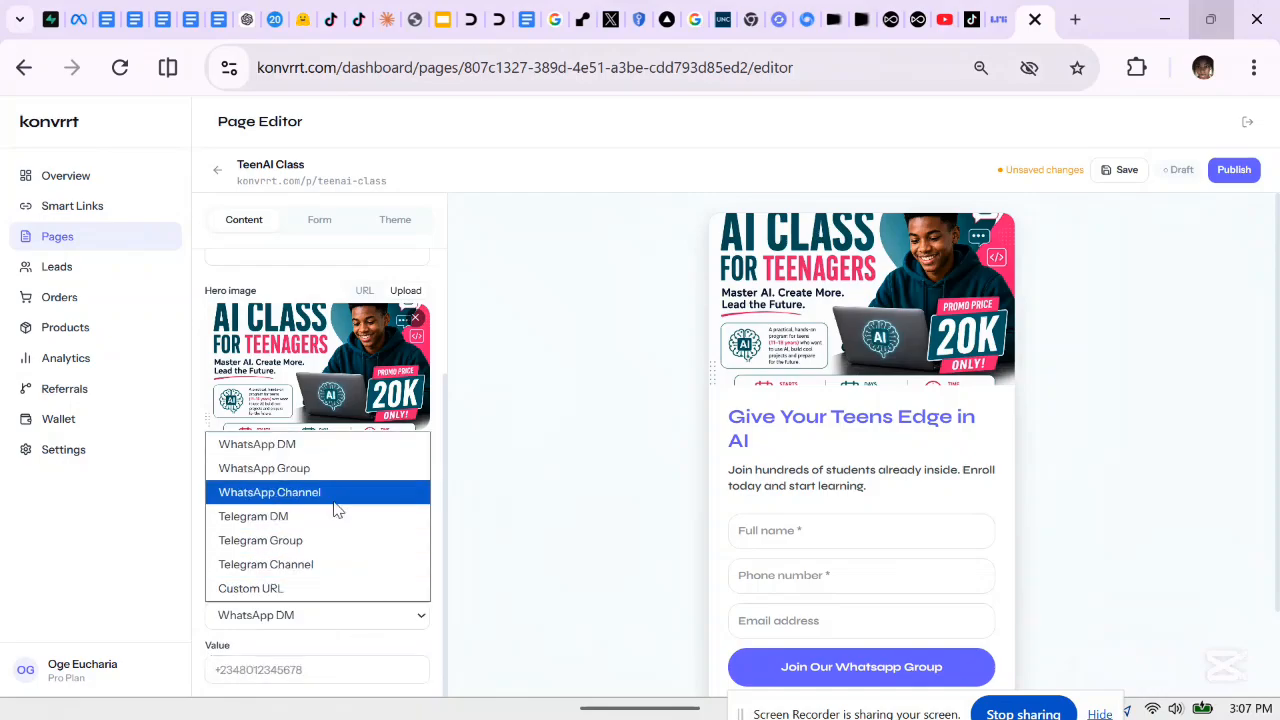
{"action": "left_click", "coordinate": [313, 469]}
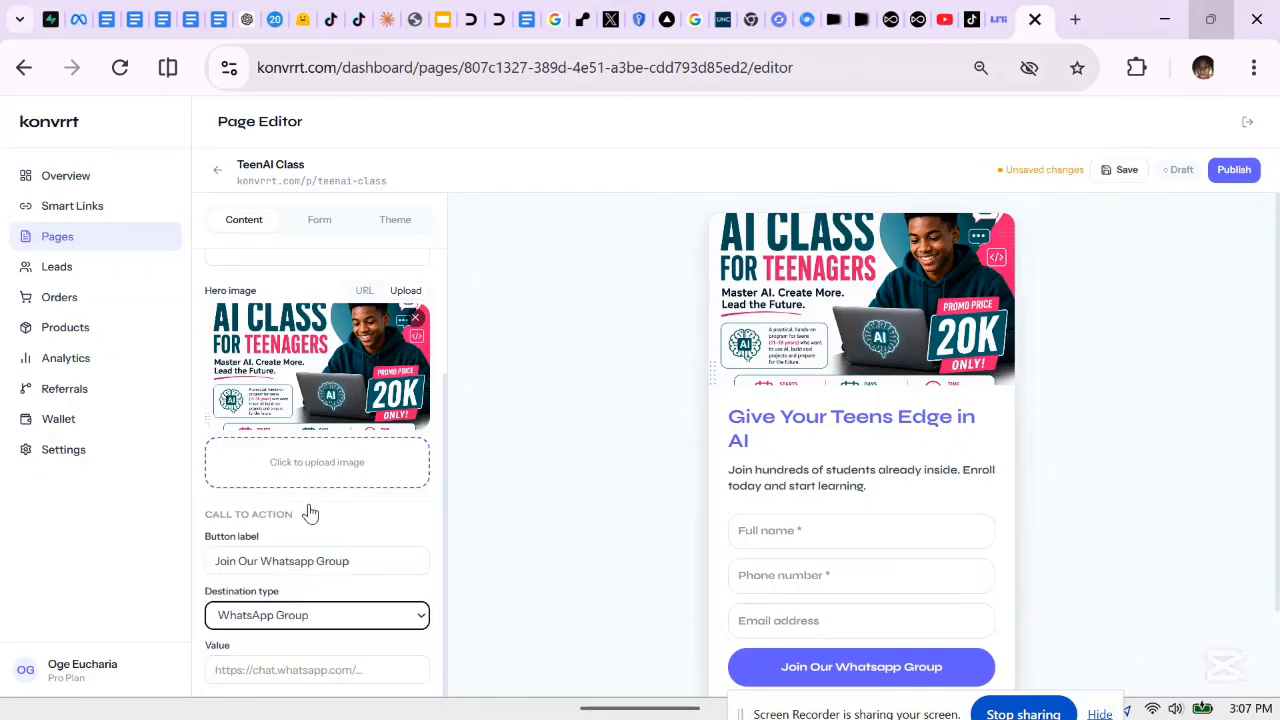
{"action": "left_click", "coordinate": [273, 669]}
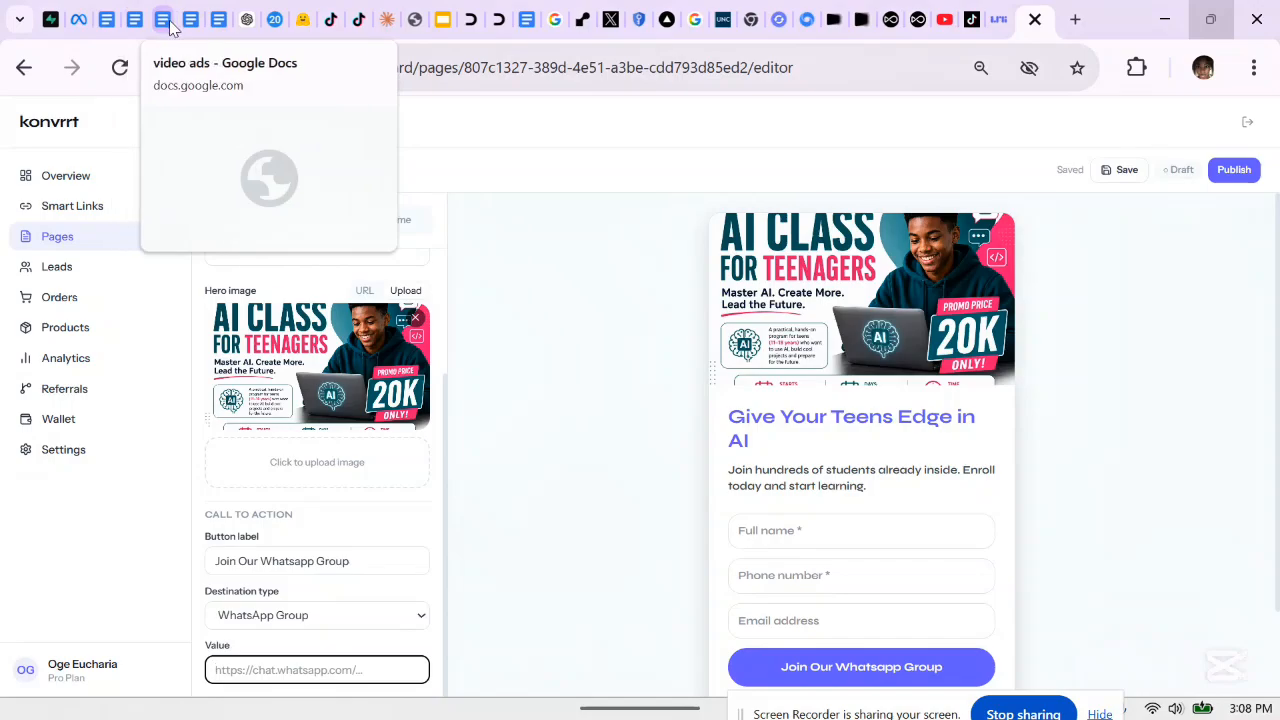
Copy the wa.me WhatsApp link from the Links section of the teenai ads document
{"action": "left_click", "coordinate": [527, 20]}
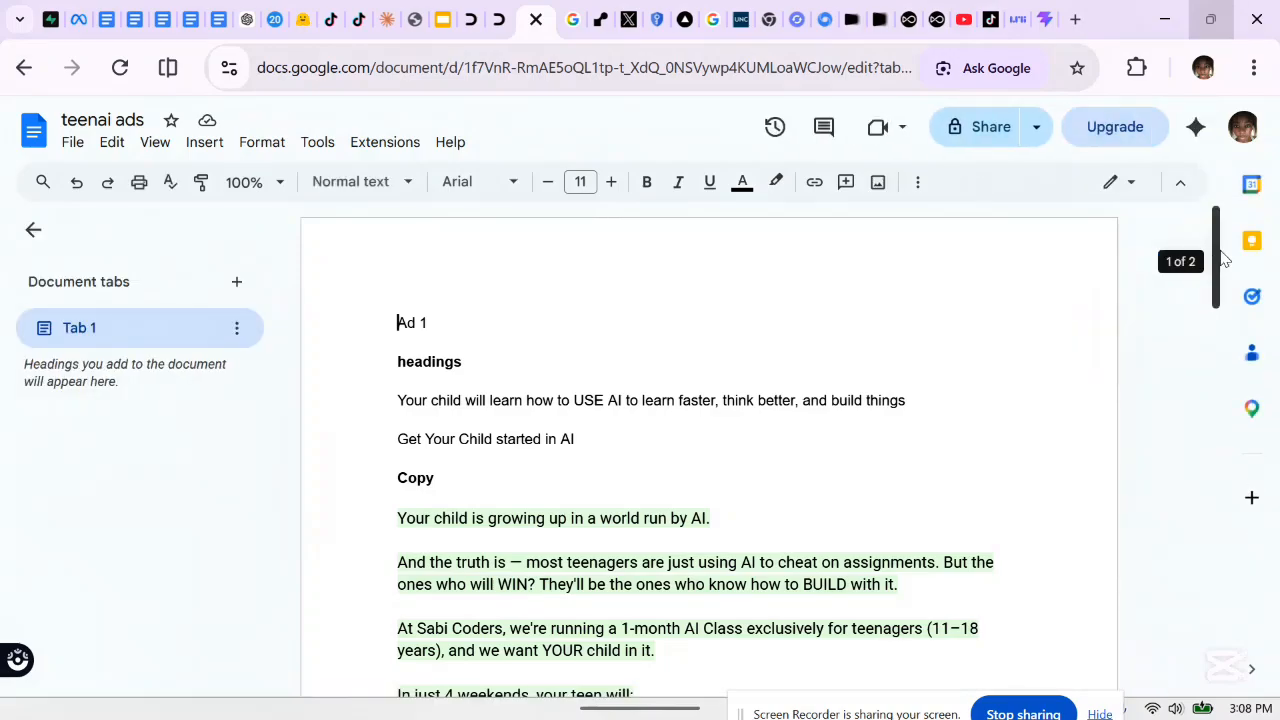
{"action": "left_click_drag", "start_coordinate": [1222, 258], "coordinate": [1212, 480]}
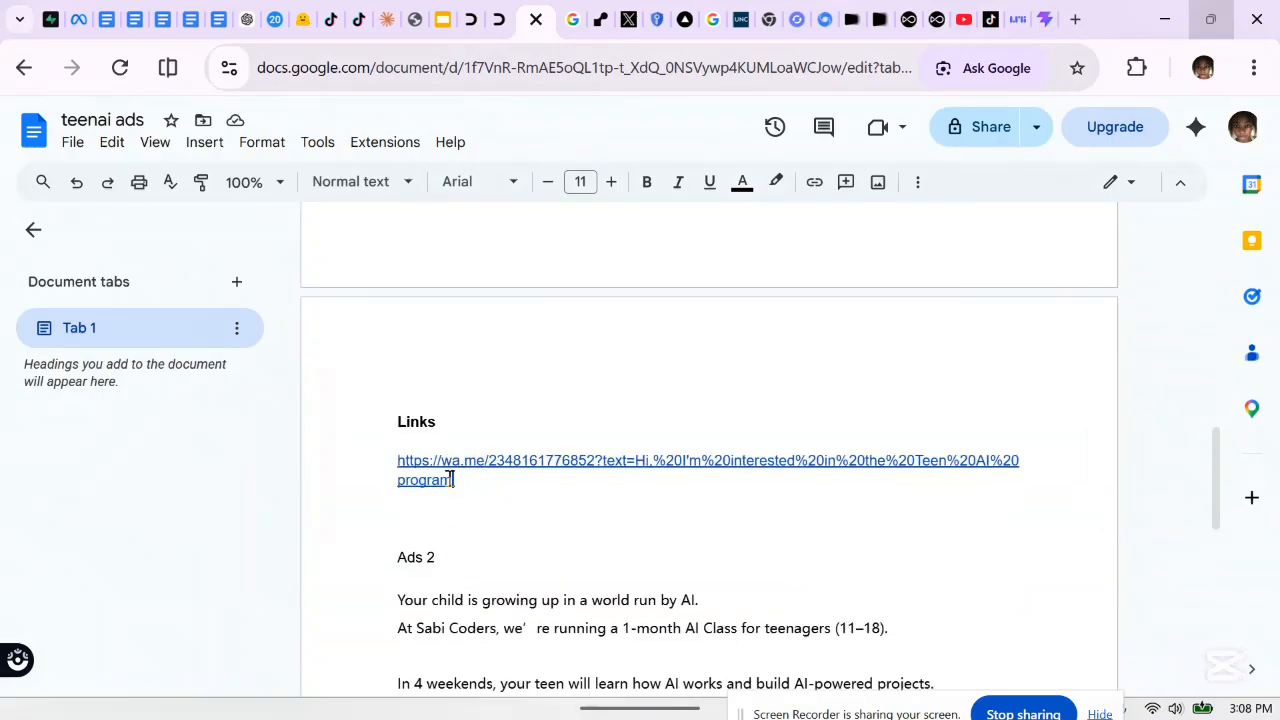
{"action": "left_click_drag", "start_coordinate": [452, 480], "coordinate": [366, 452]}
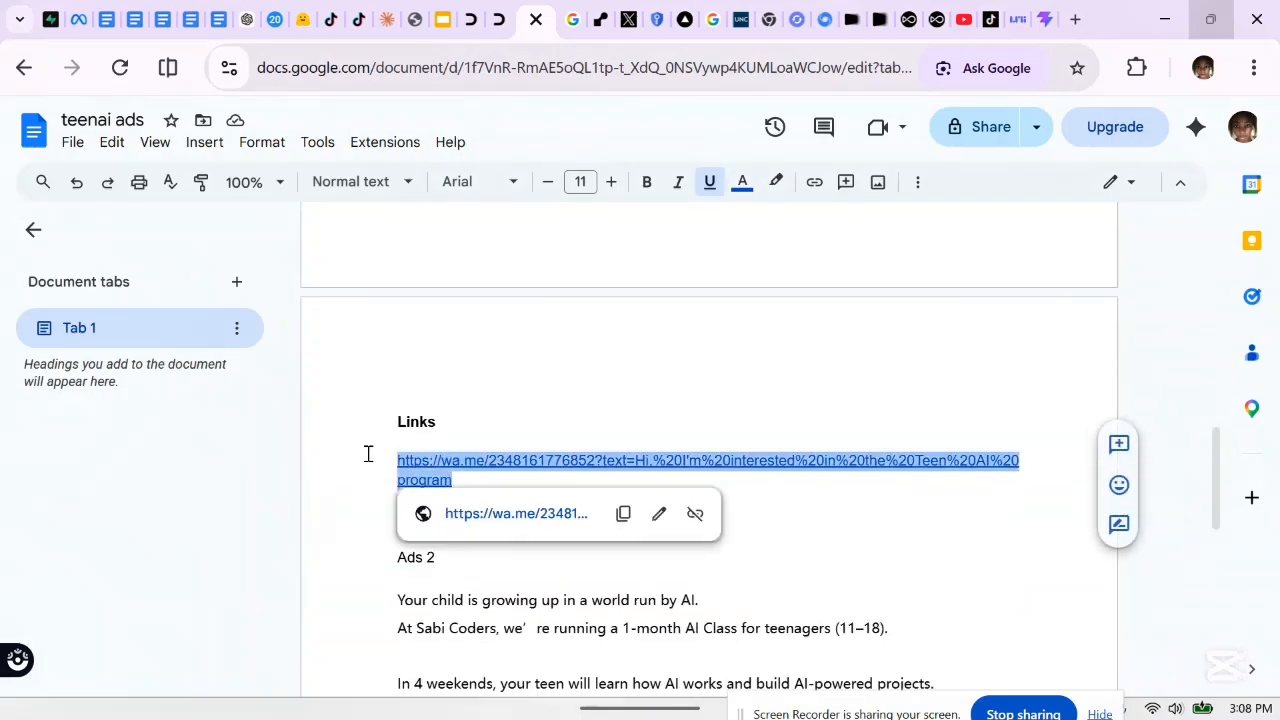
{"action": "left_click", "coordinate": [1046, 14]}
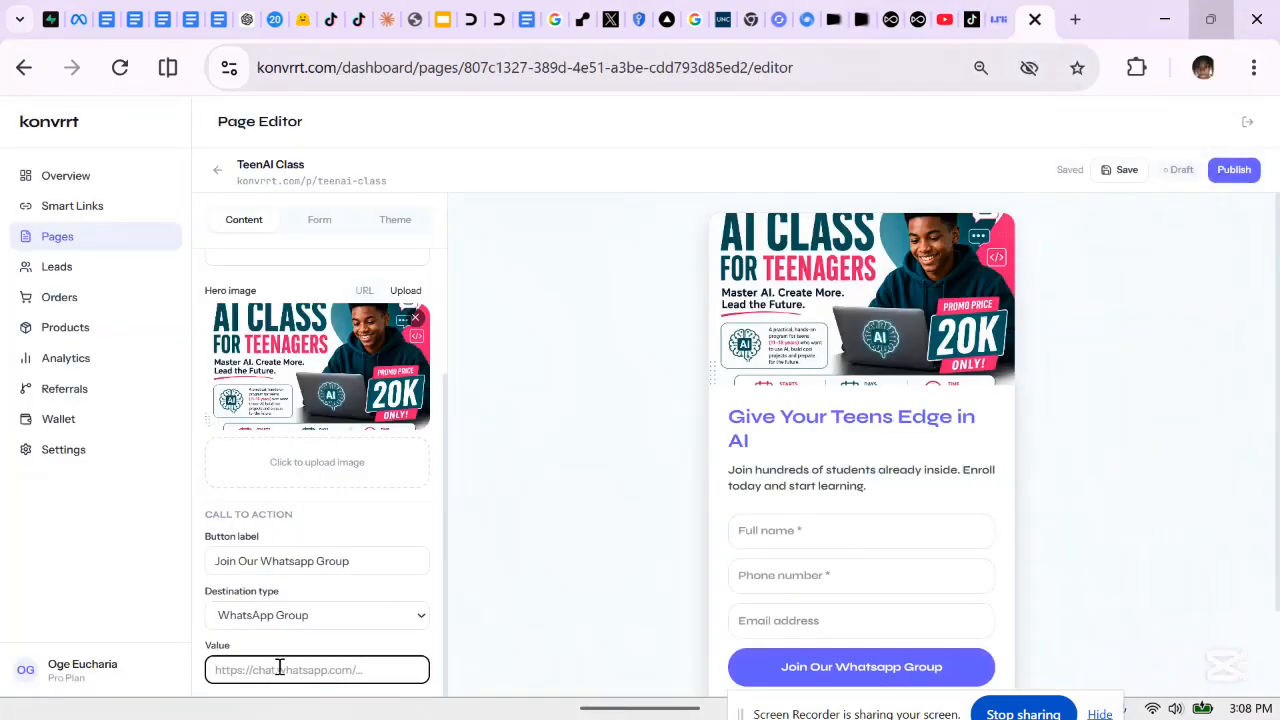
Paste the copied WhatsApp link as the button's destination value and show the form fields
{"action": "key", "text": "ctrl+v"}
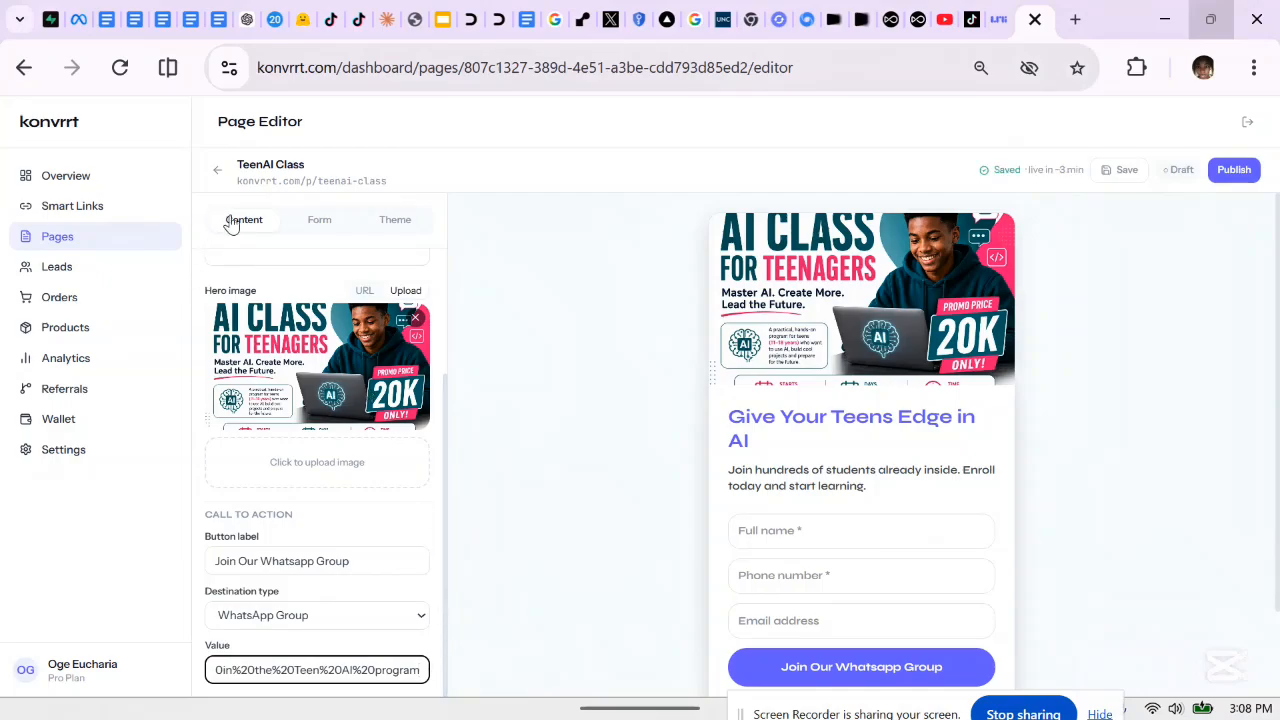
{"action": "left_click", "coordinate": [318, 219]}
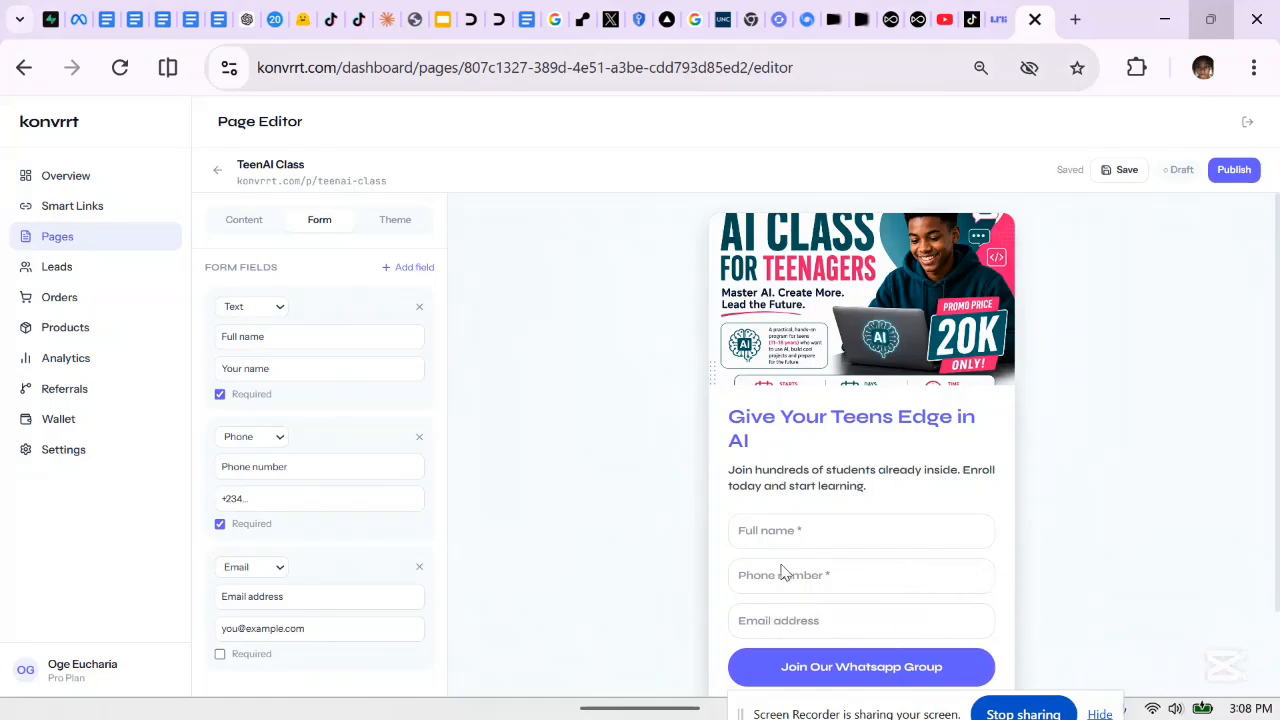
Remove the Full name field and add a text field labelled 'Whats your age?'
{"action": "left_click", "coordinate": [418, 309]}
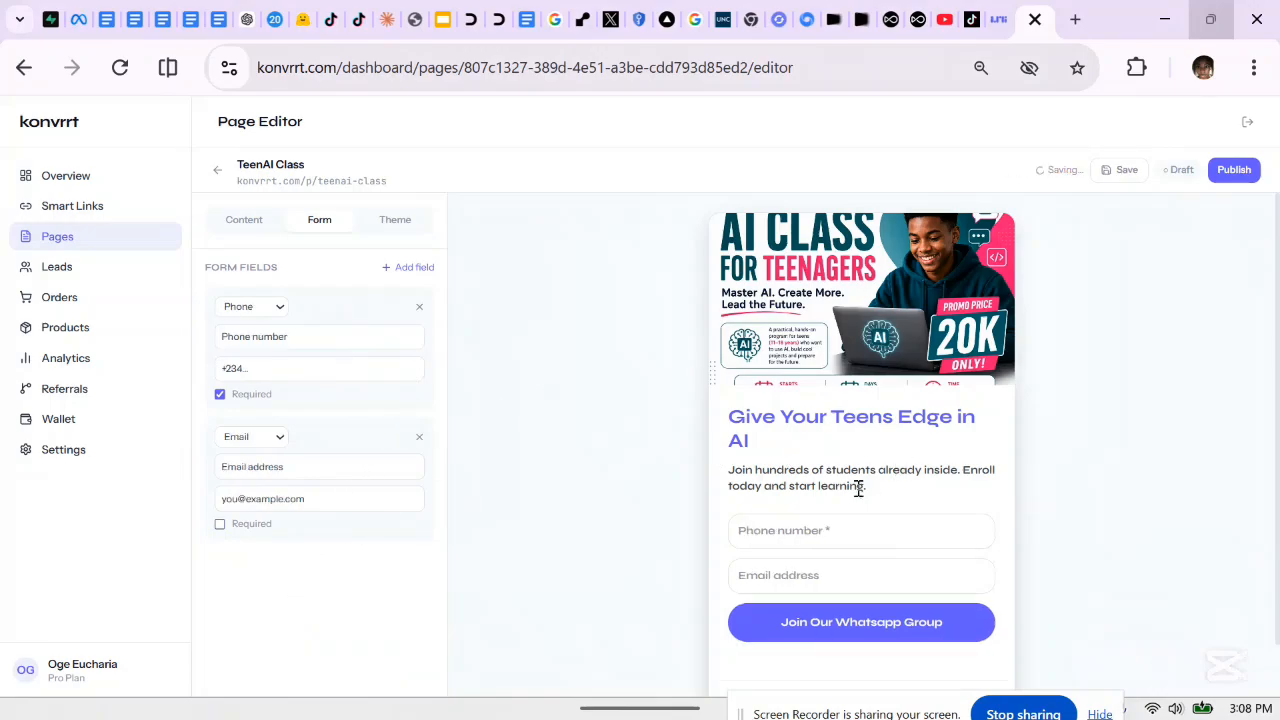
{"action": "left_click", "coordinate": [407, 268]}
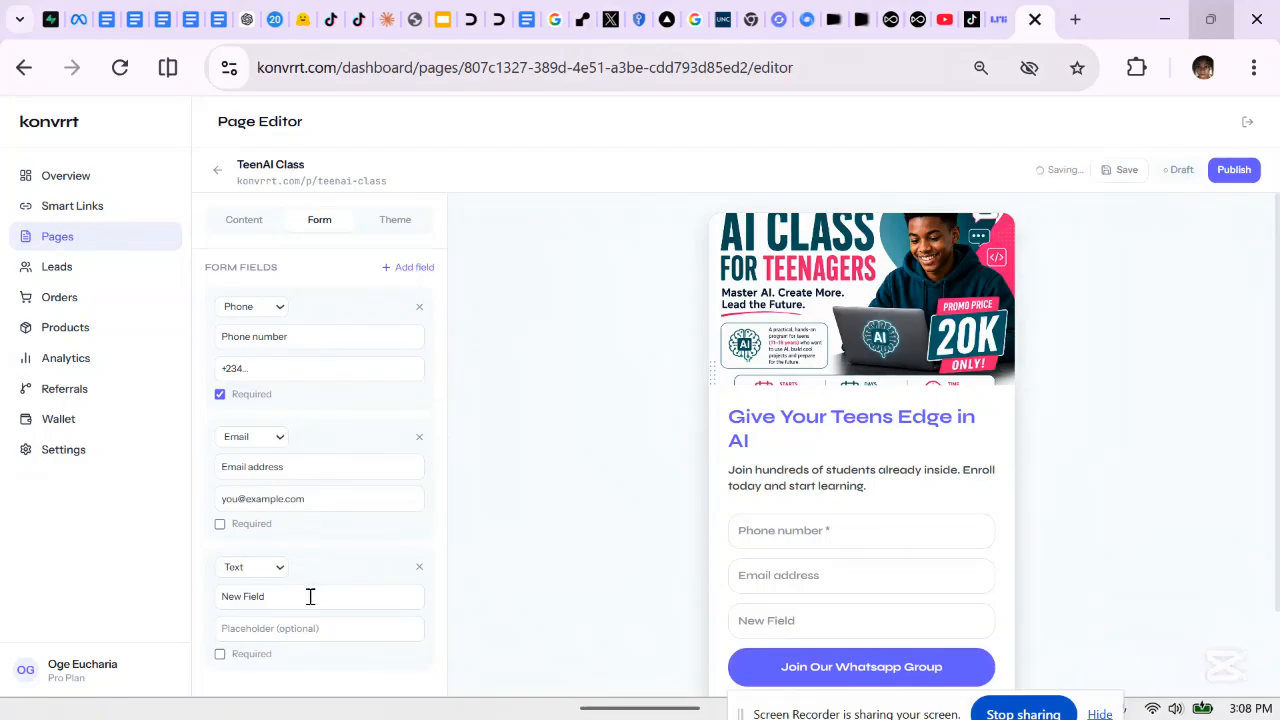
{"action": "left_click", "coordinate": [266, 568]}
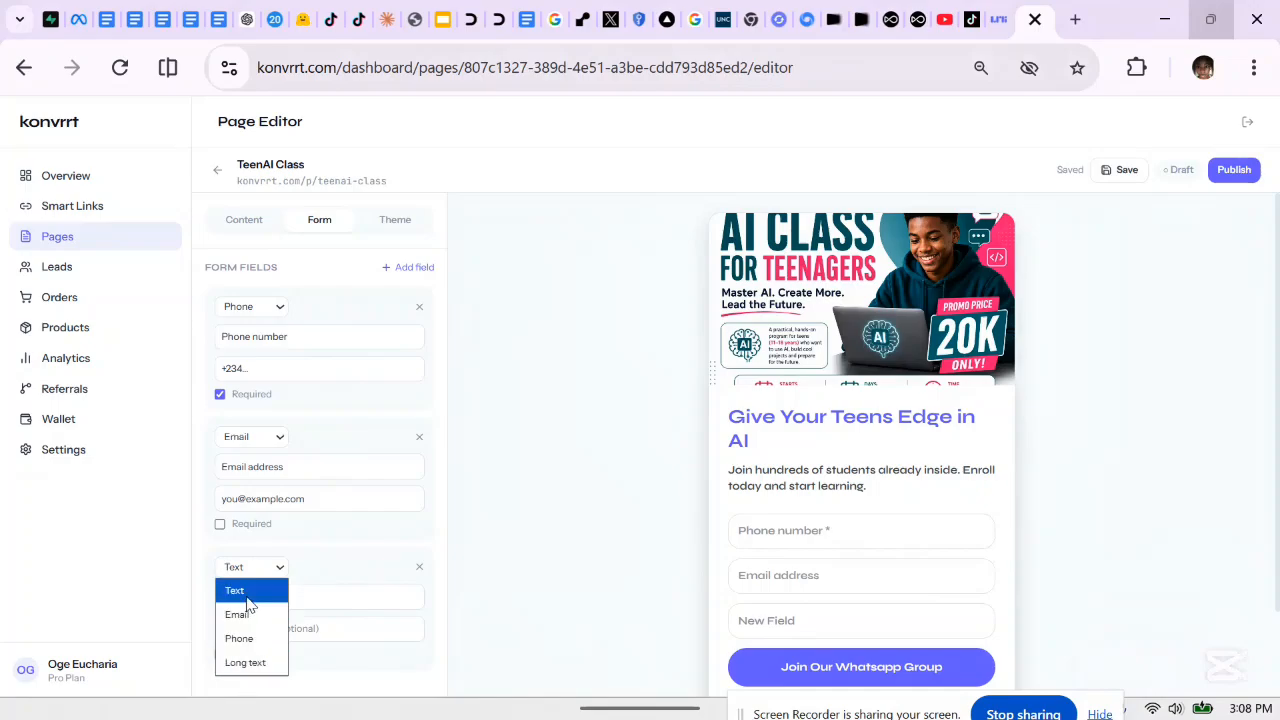
{"action": "left_click", "coordinate": [248, 598]}
{"action": "left_click", "coordinate": [281, 596]}
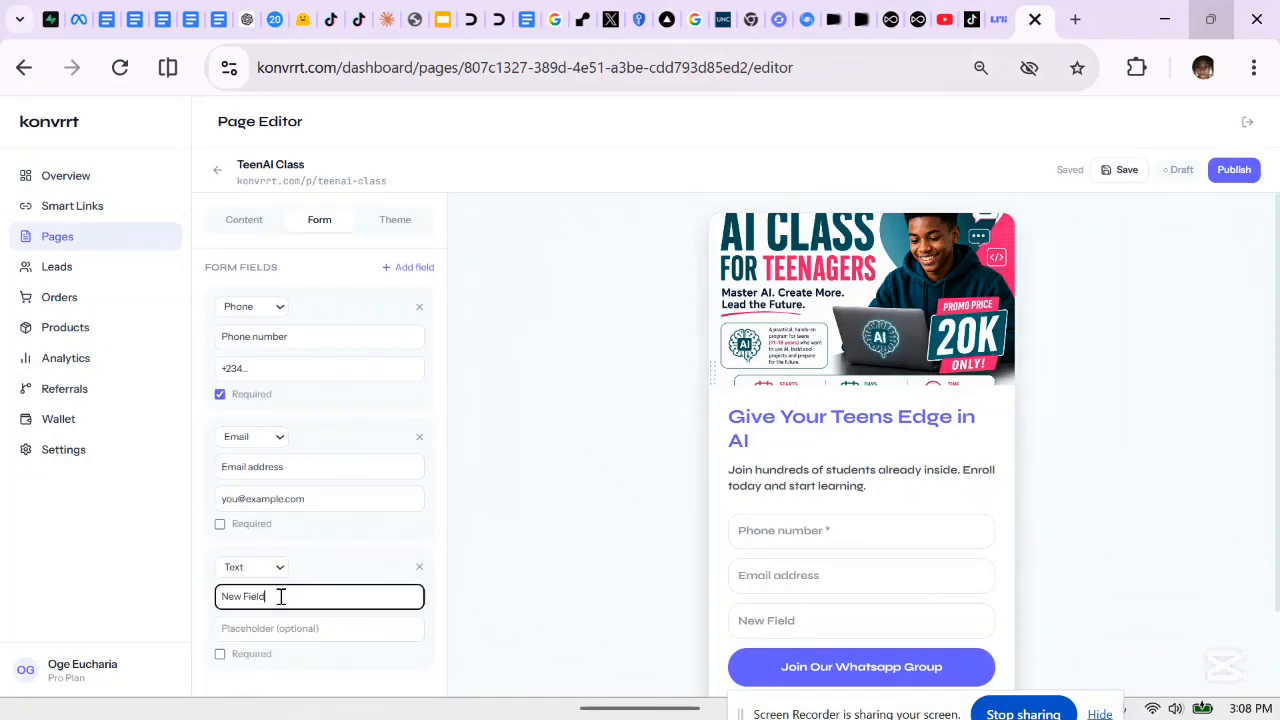
{"action": "key", "text": "BackSpace"}
{"action": "key", "text": "BackSpace"}
{"action": "key", "text": "BackSpace"}
{"action": "key", "text": "BackSpace"}
{"action": "key", "text": "BackSpace"}
{"action": "key", "text": "BackSpace"}
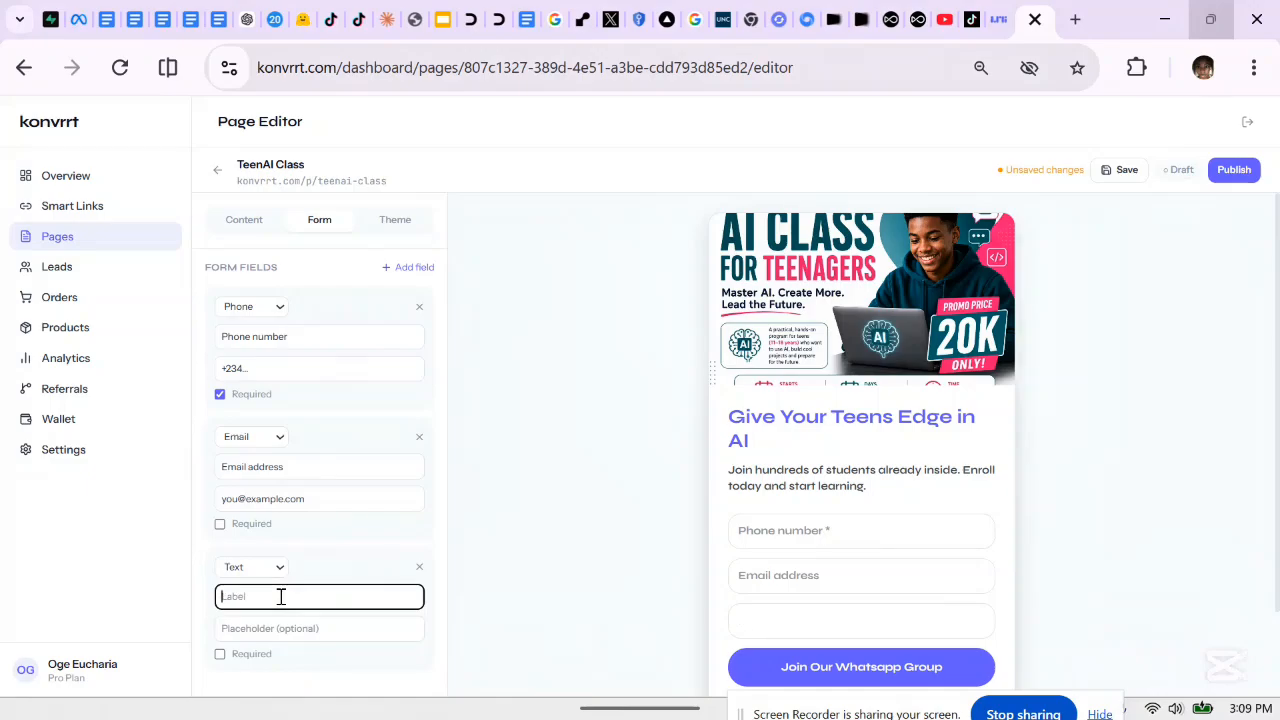
{"action": "type", "text": "Ag"}
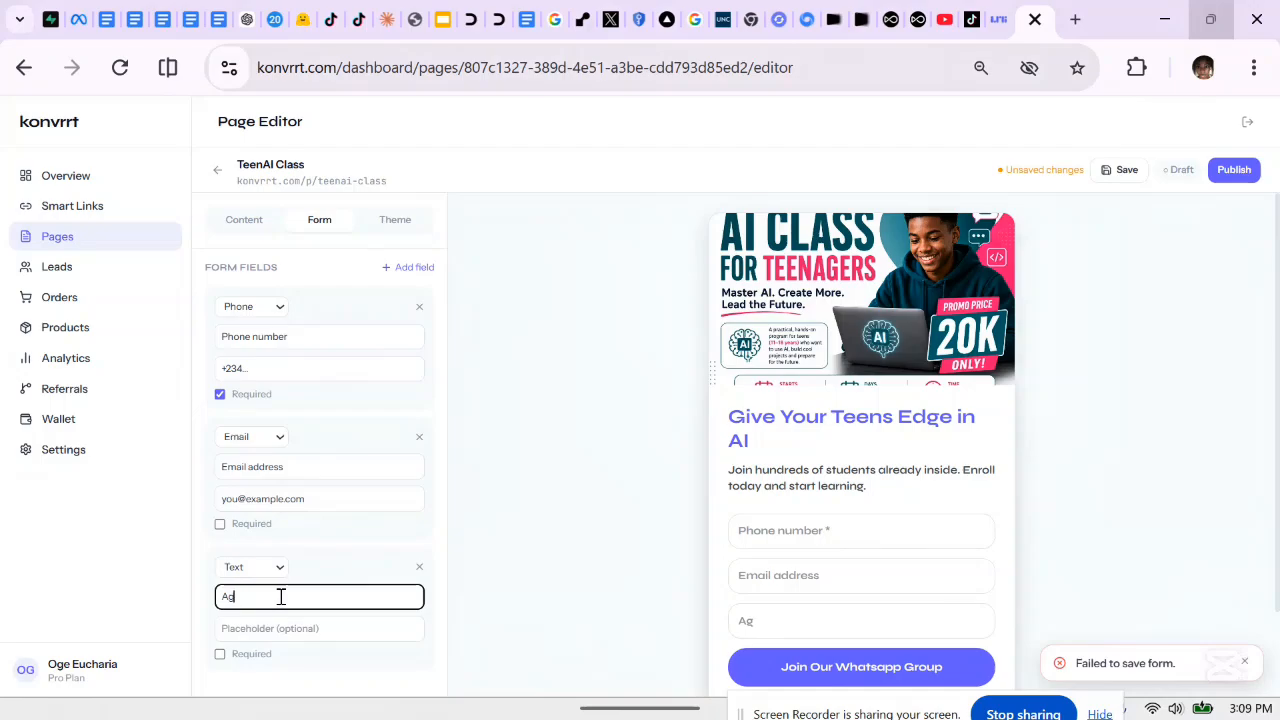
{"action": "key", "text": "BackSpace"}
{"action": "key", "text": "BackSpace"}
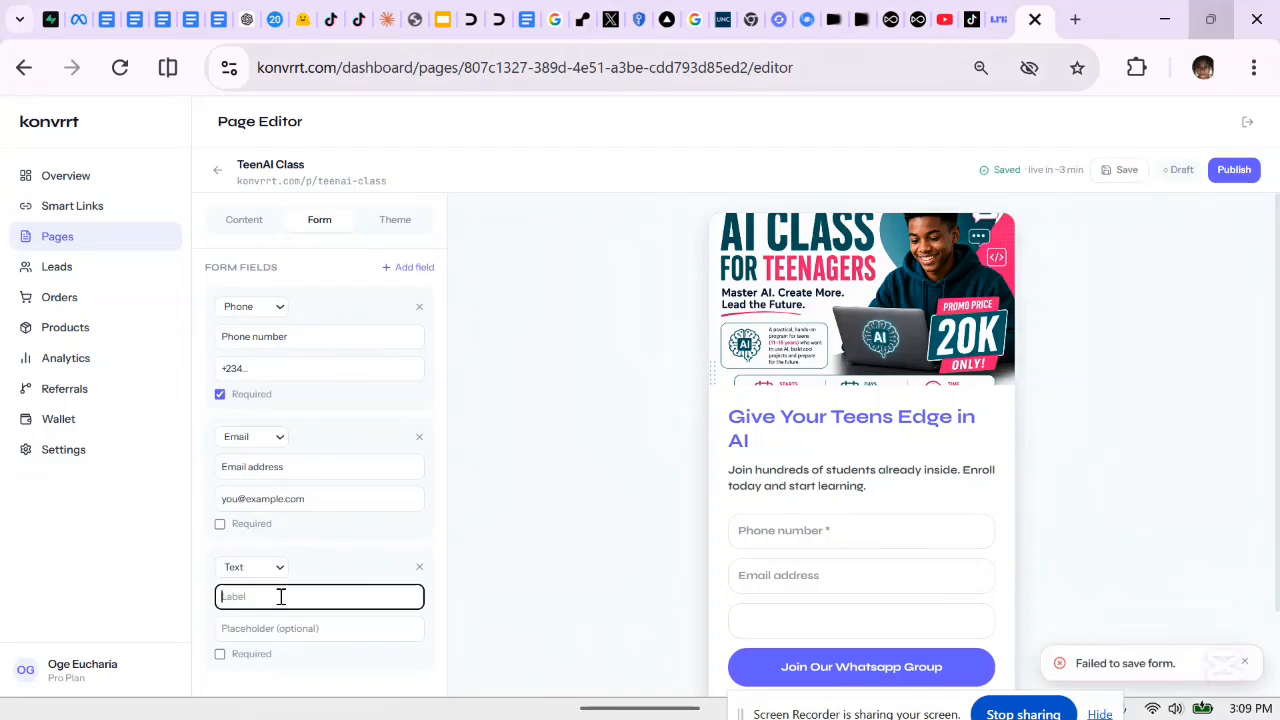
{"action": "type", "text": "W"}
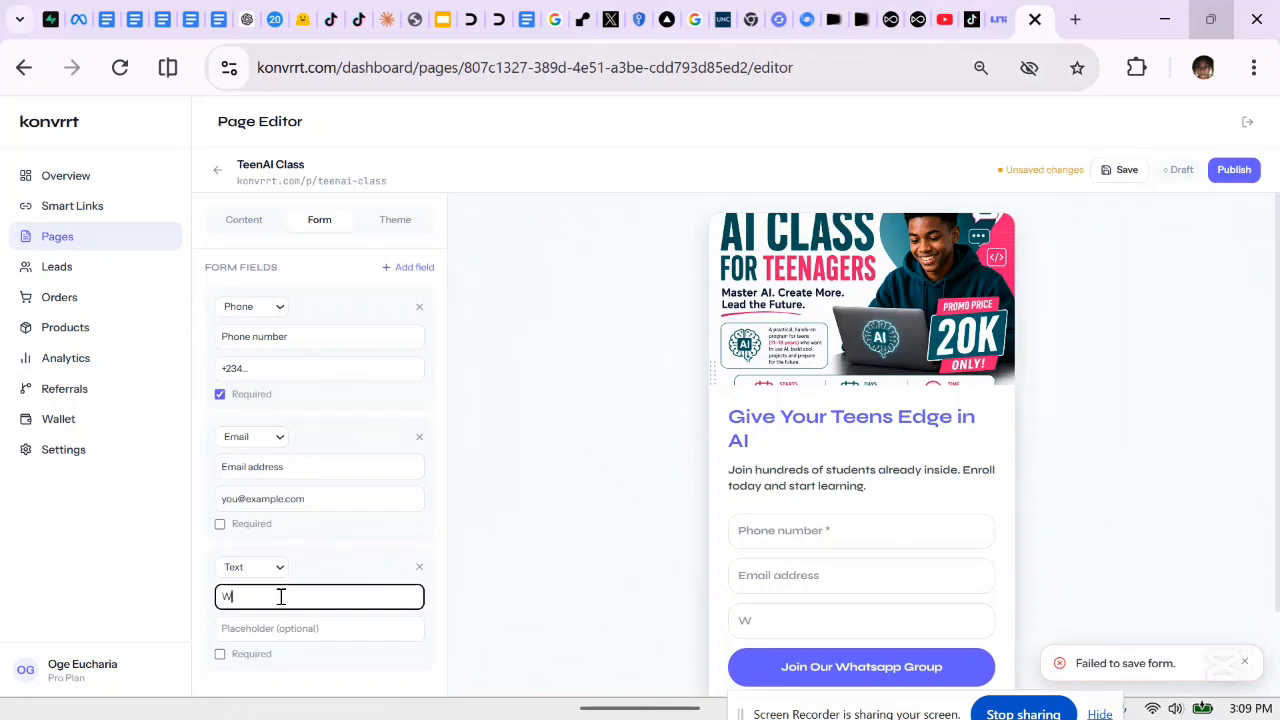
{"action": "type", "text": "hats your a"}
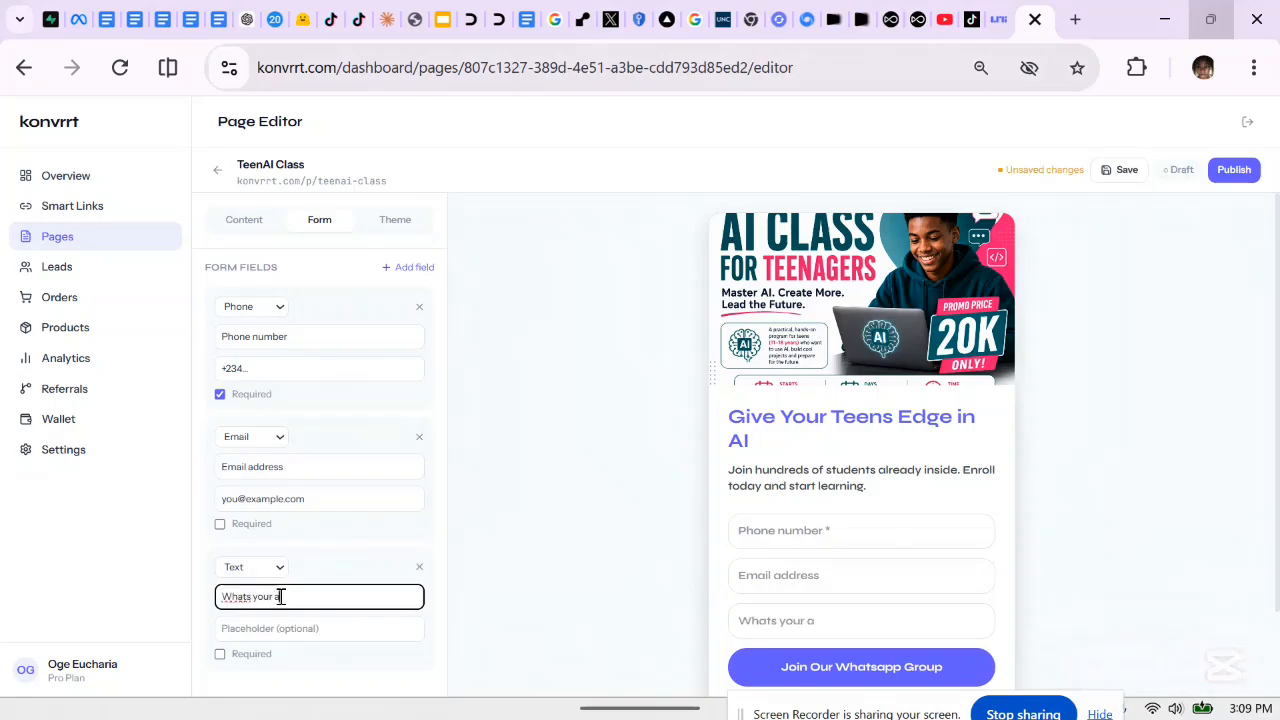
{"action": "type", "text": "ge?"}
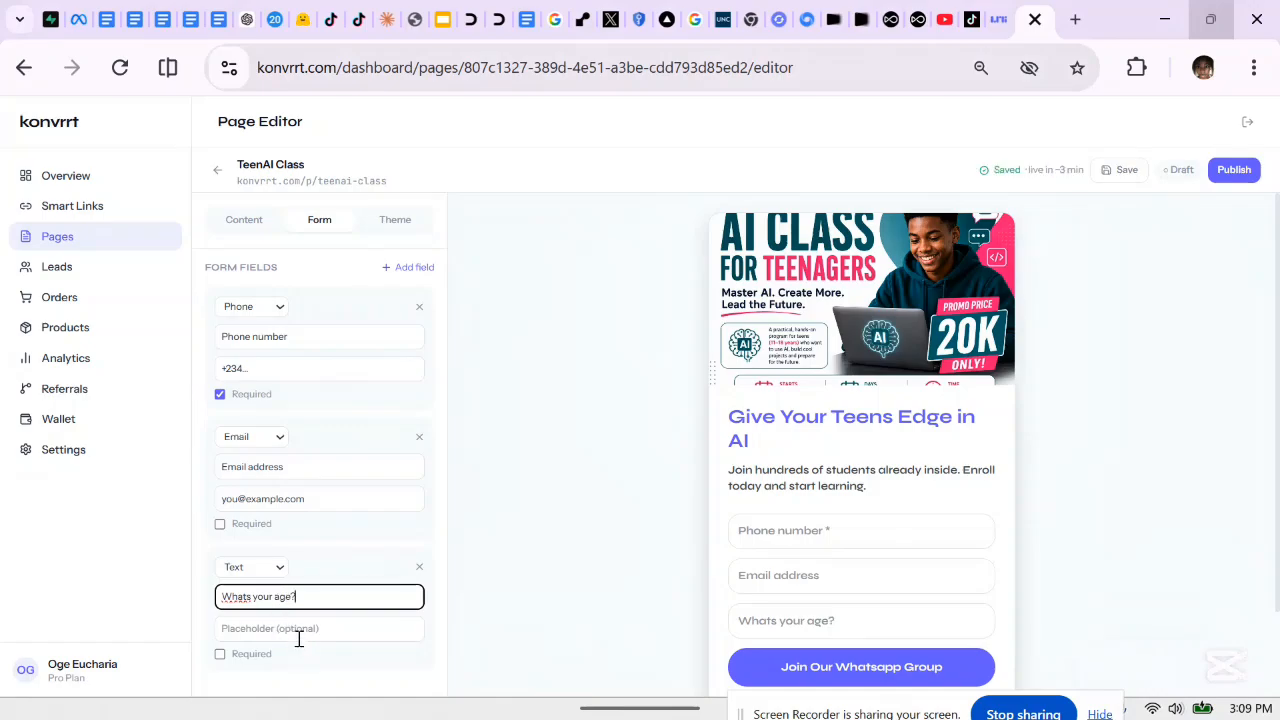
Give the age field the placeholder 'input your age here' and make it required
{"action": "left_click", "coordinate": [298, 630]}
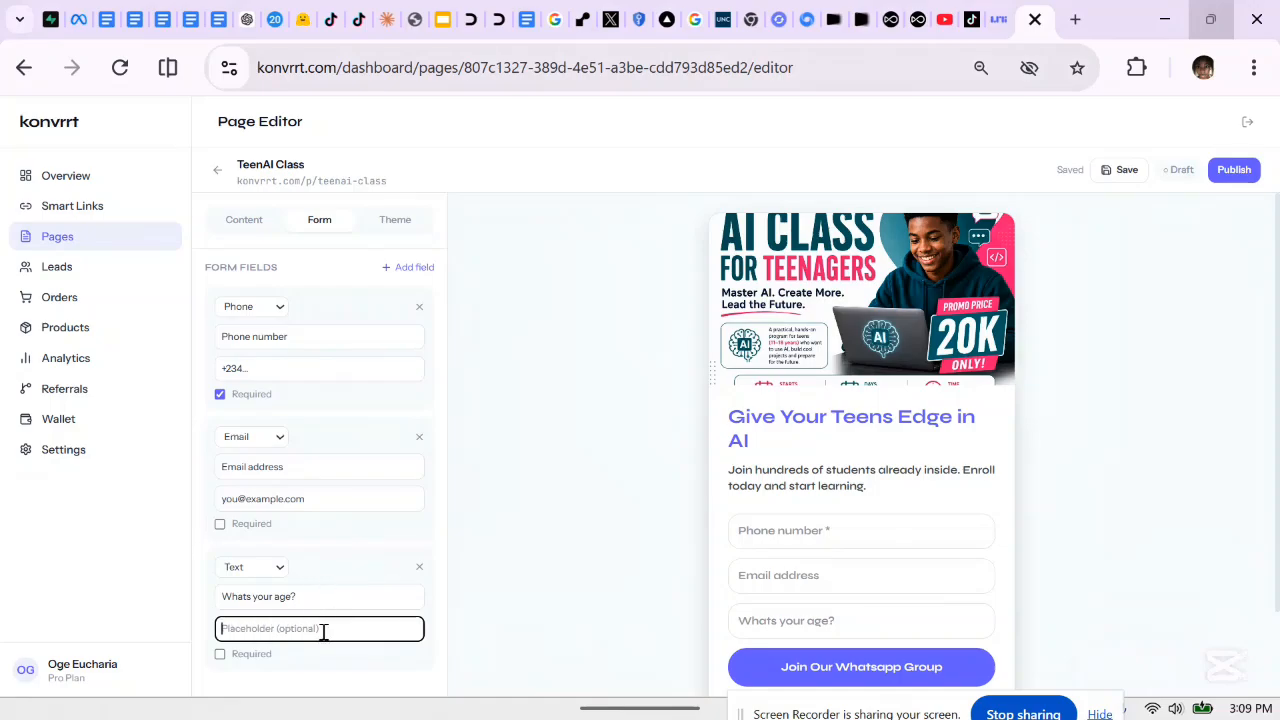
{"action": "type", "text": "e."}
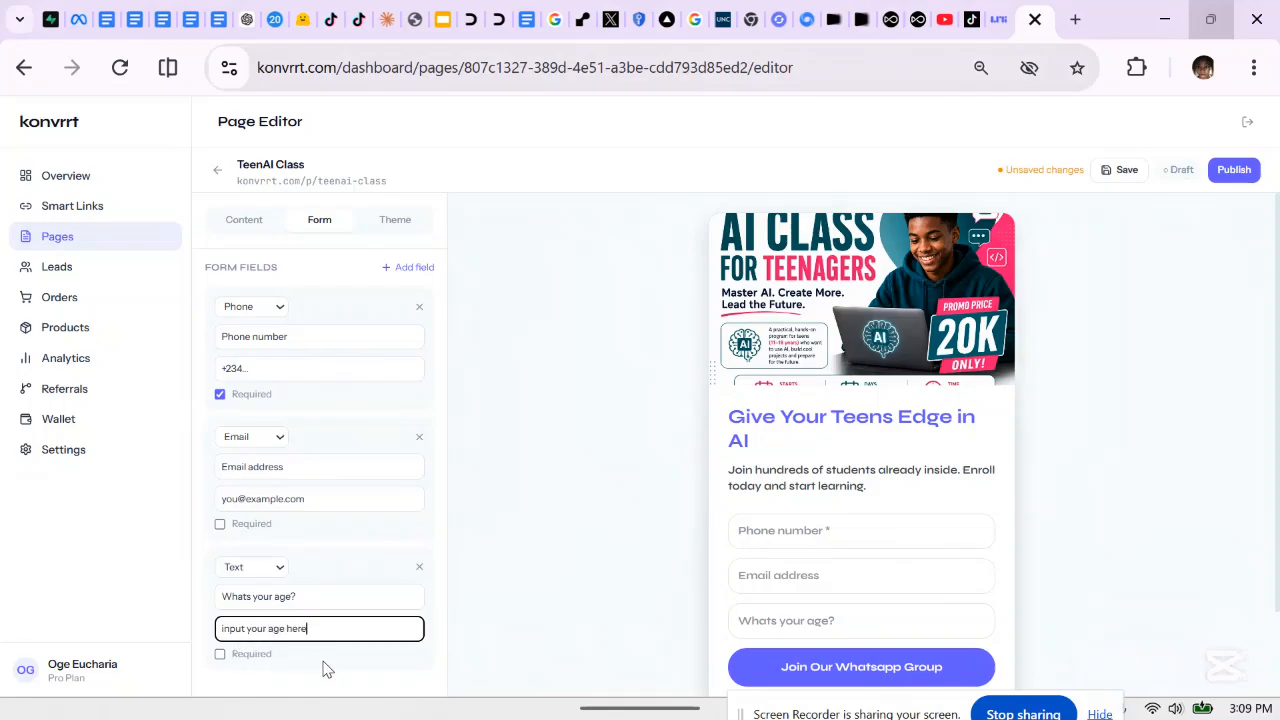
{"action": "left_click", "coordinate": [340, 667]}
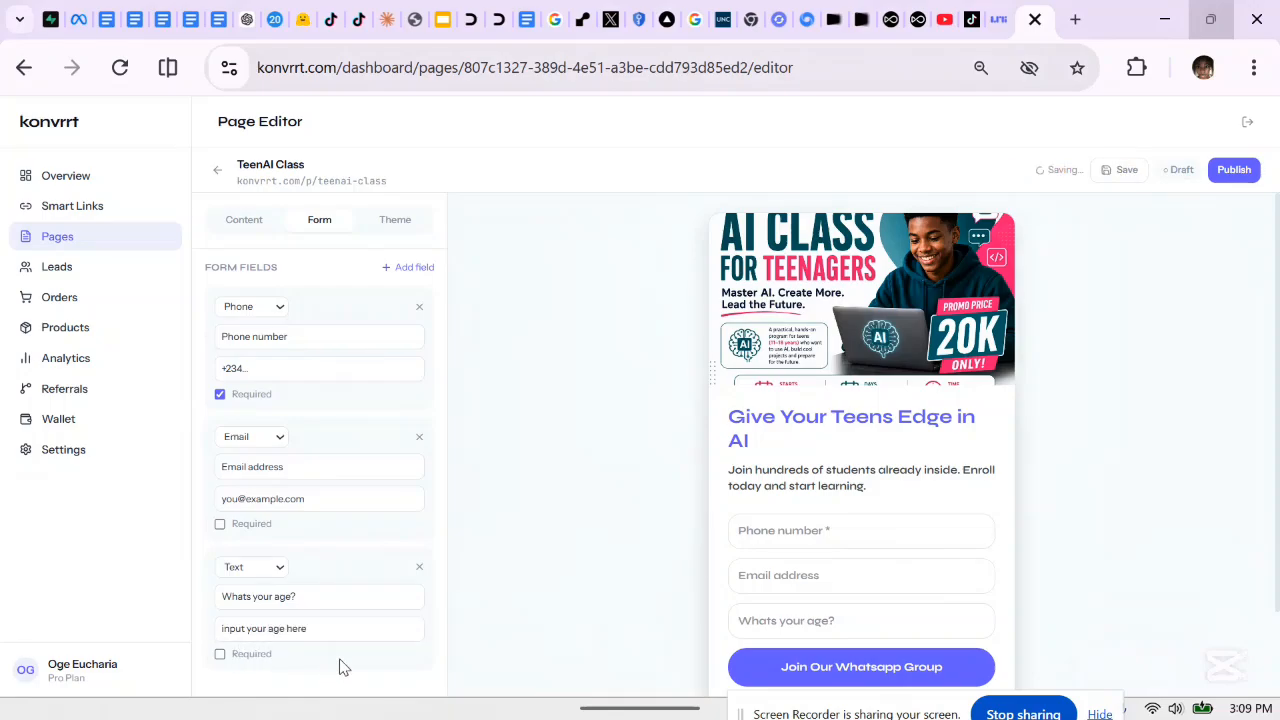
{"action": "left_click", "coordinate": [220, 656]}
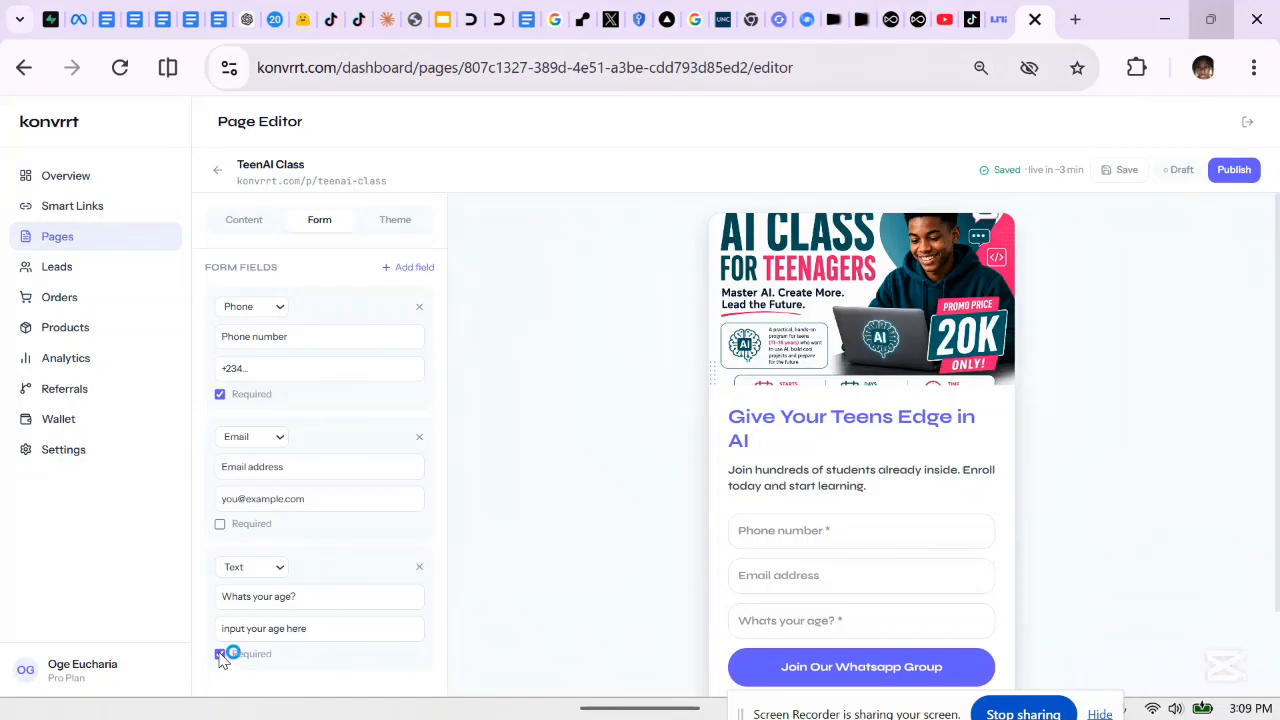
{"action": "left_click", "coordinate": [220, 655]}
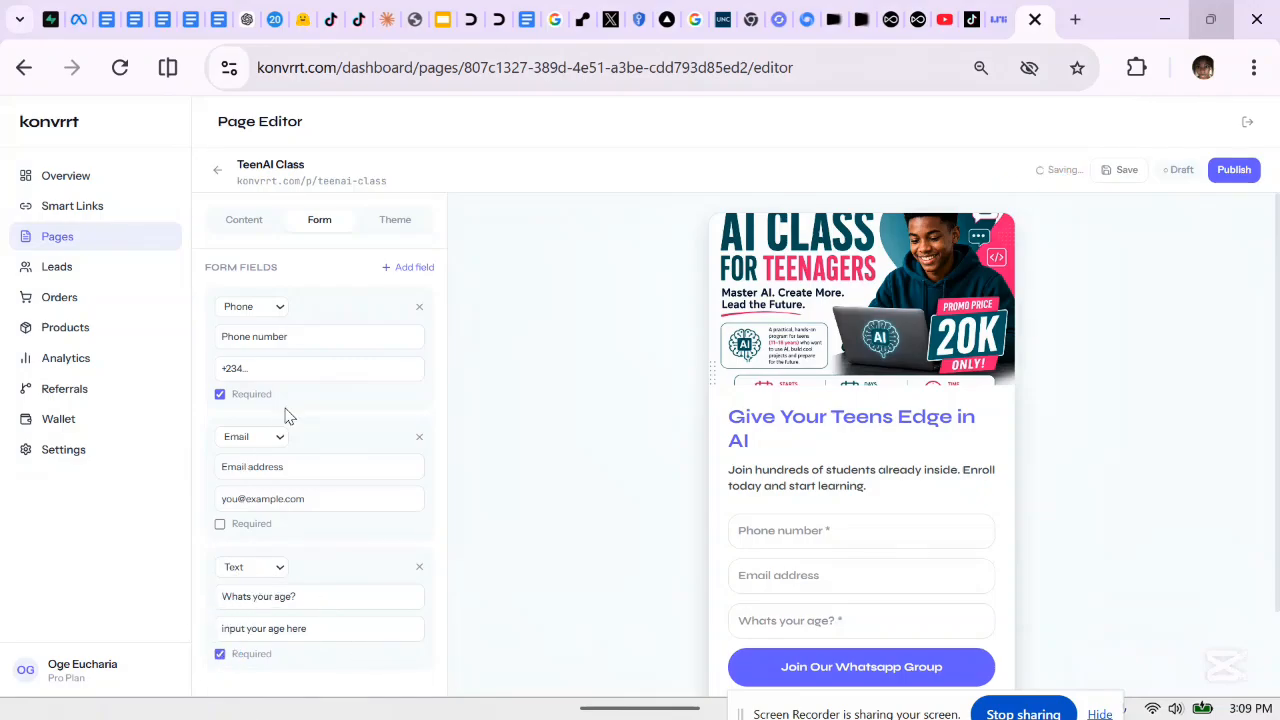
Set the theme accent colour to pink #ff61d5
{"action": "left_click", "coordinate": [392, 220]}
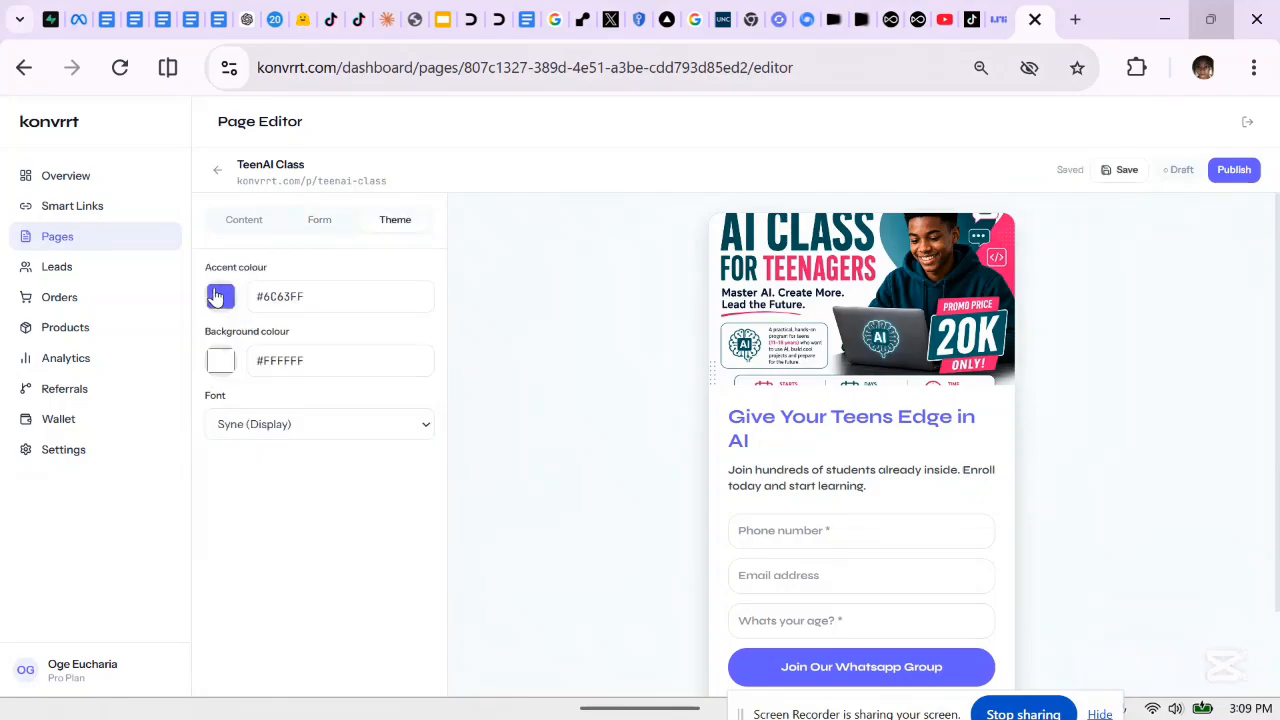
{"action": "left_click", "coordinate": [215, 297]}
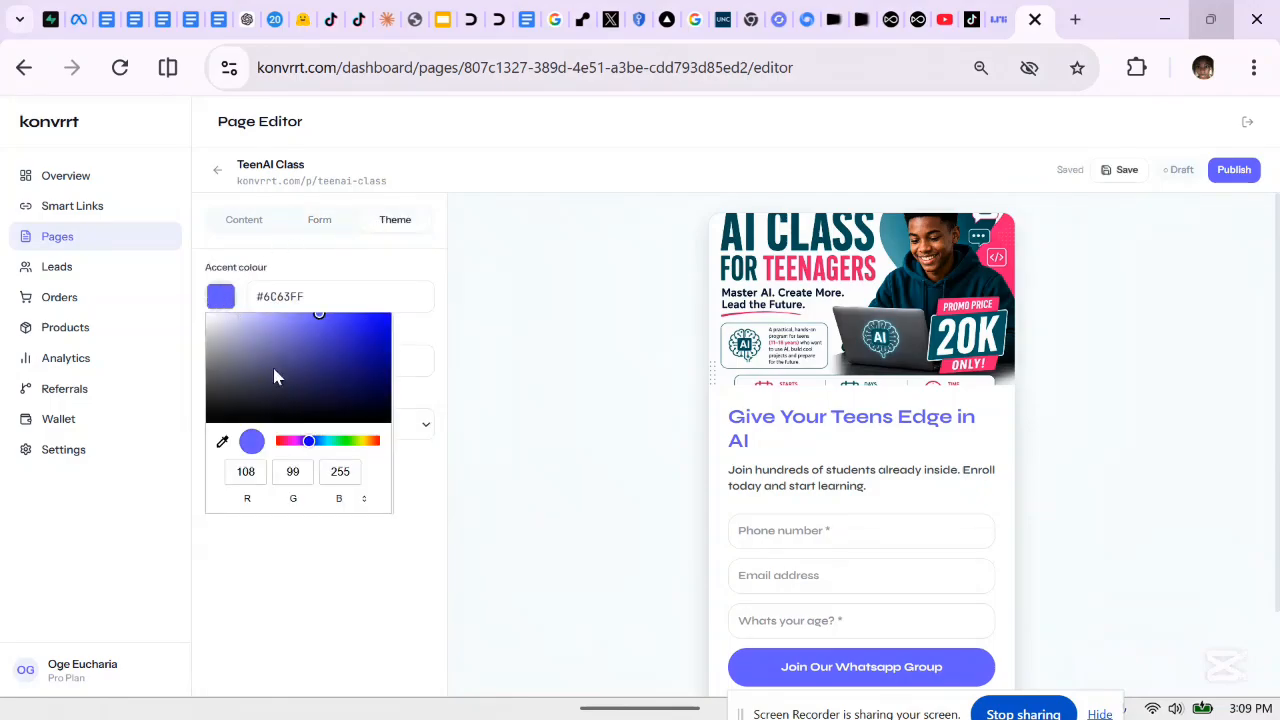
{"action": "left_click", "coordinate": [290, 442]}
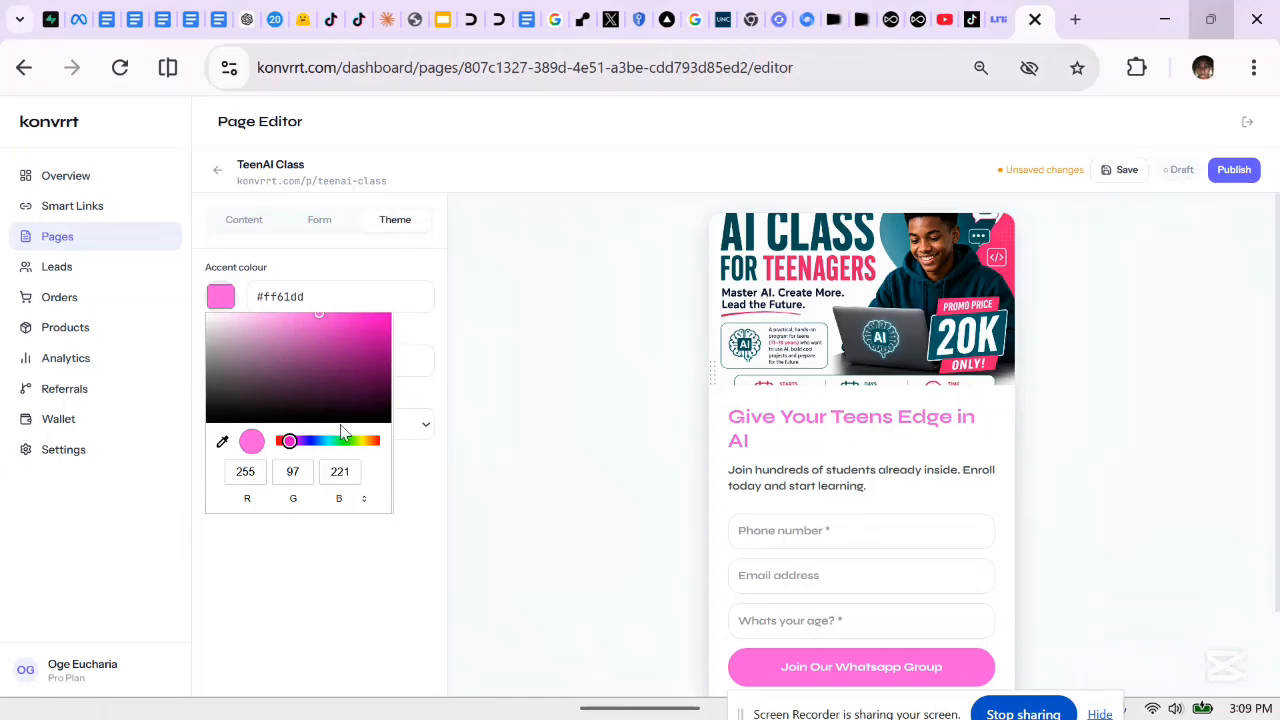
{"action": "left_click", "coordinate": [337, 442]}
{"action": "left_click", "coordinate": [346, 442]}
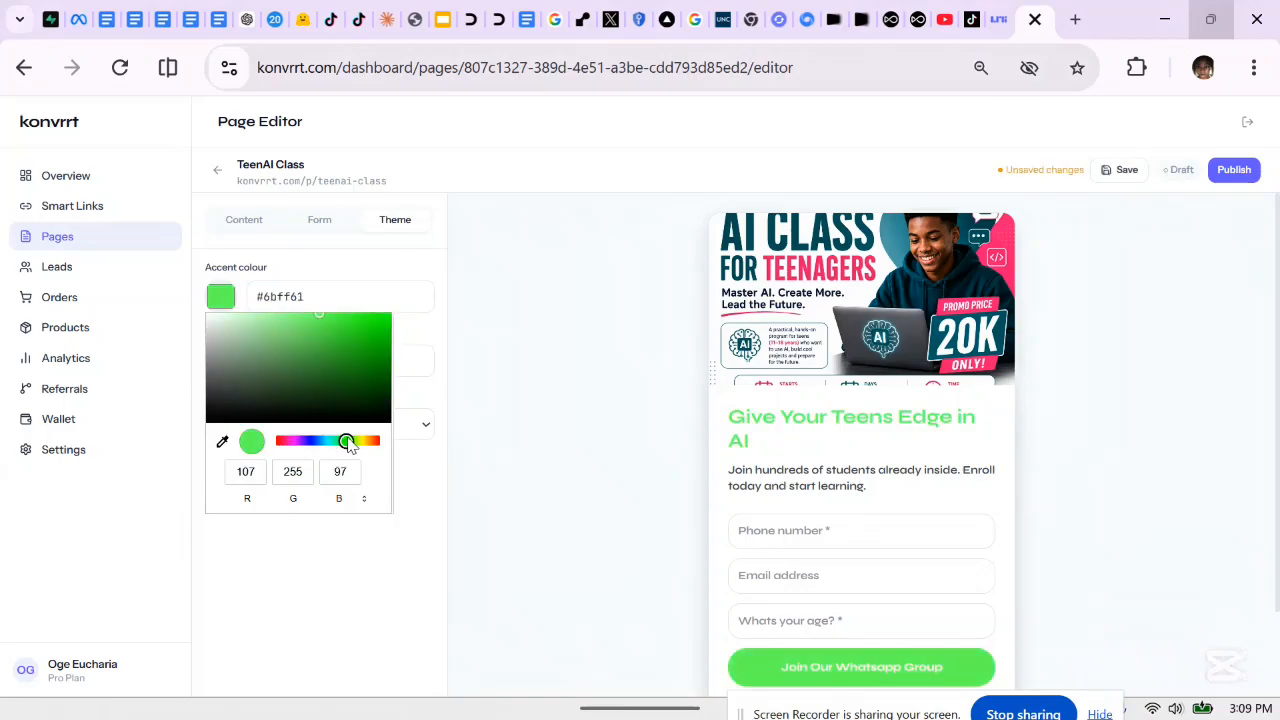
{"action": "left_click", "coordinate": [288, 441]}
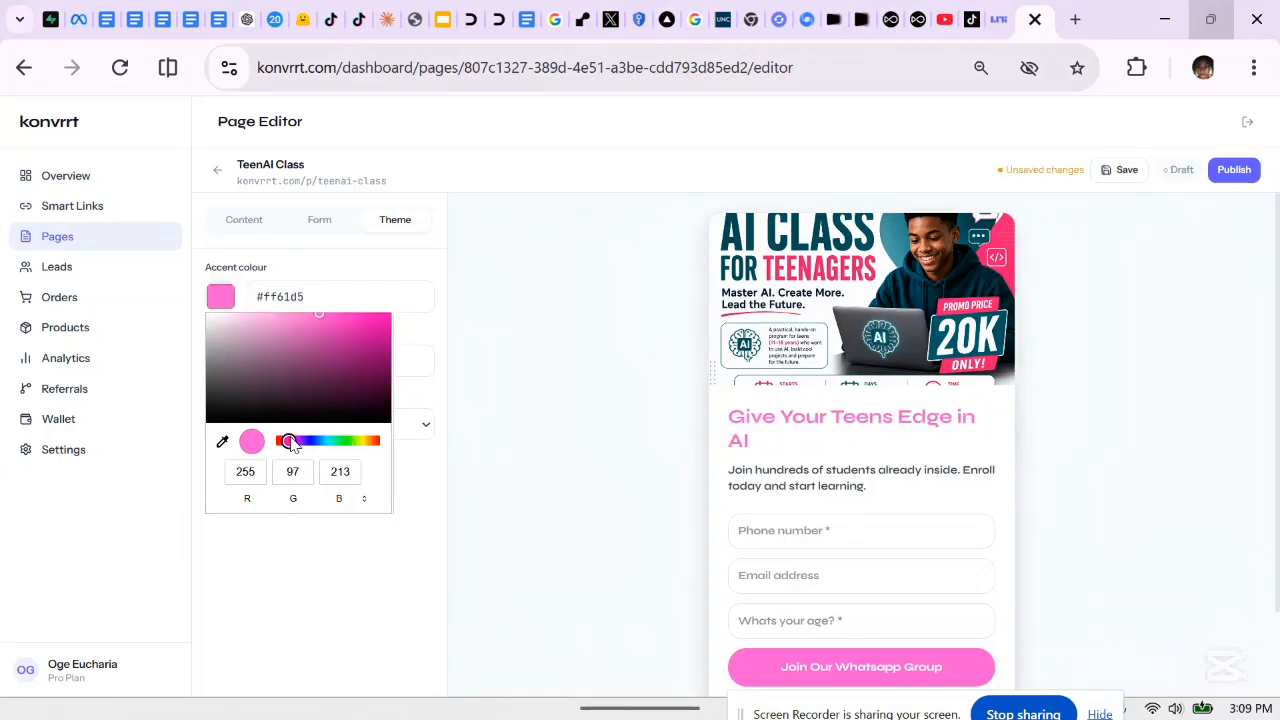
{"action": "left_click", "coordinate": [330, 592]}
Switch the page font to Instrument Sans (Clean) and save the page
{"action": "left_click", "coordinate": [257, 434]}
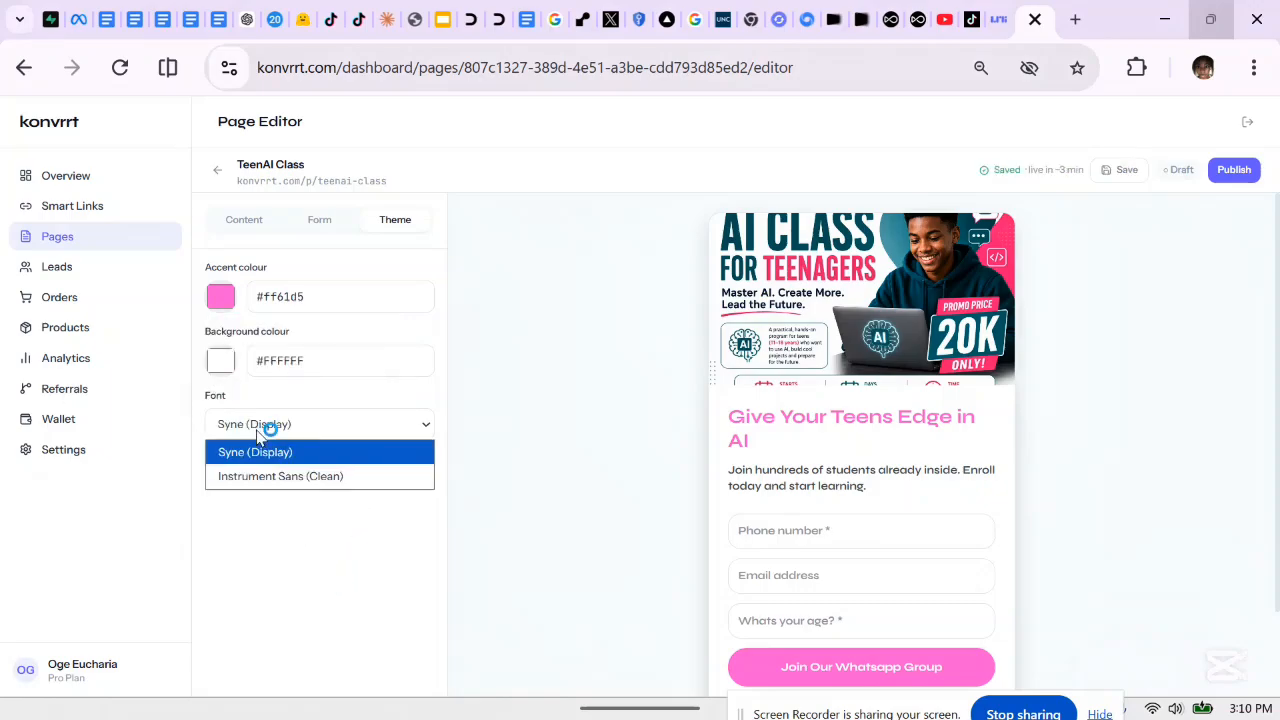
{"action": "left_click", "coordinate": [257, 479]}
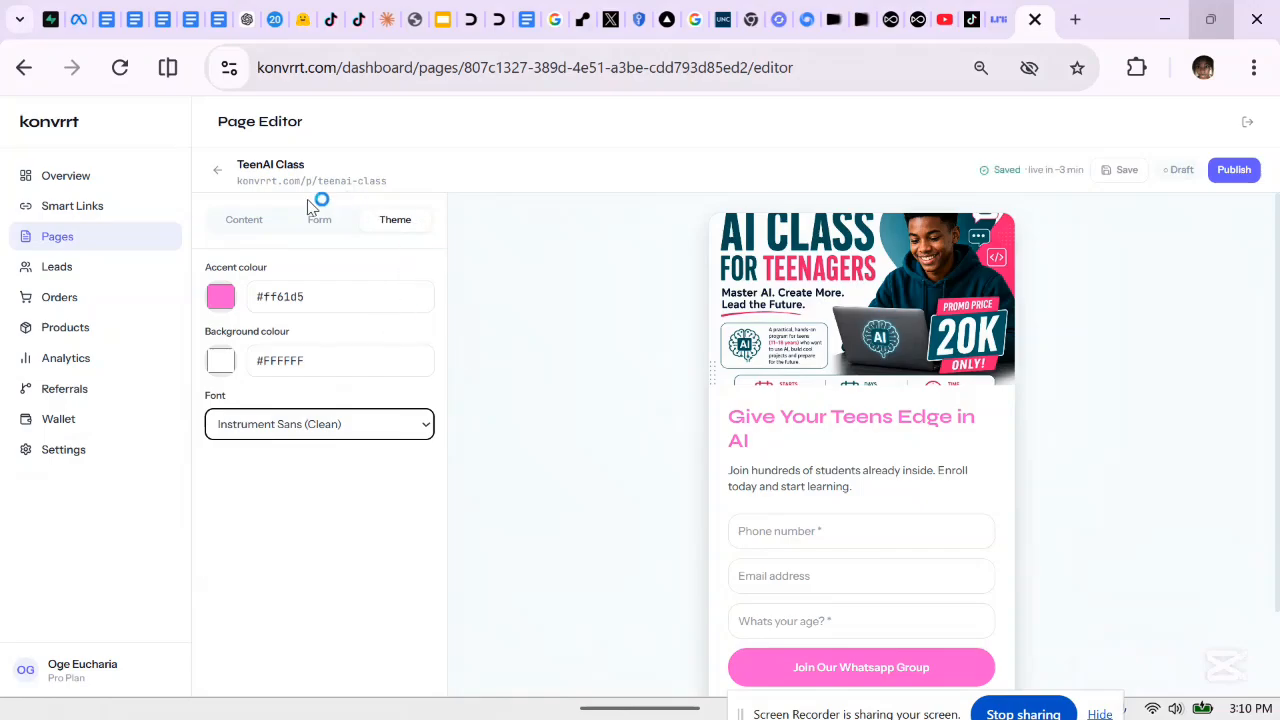
{"action": "left_click_drag", "start_coordinate": [1277, 263], "coordinate": [1277, 400]}
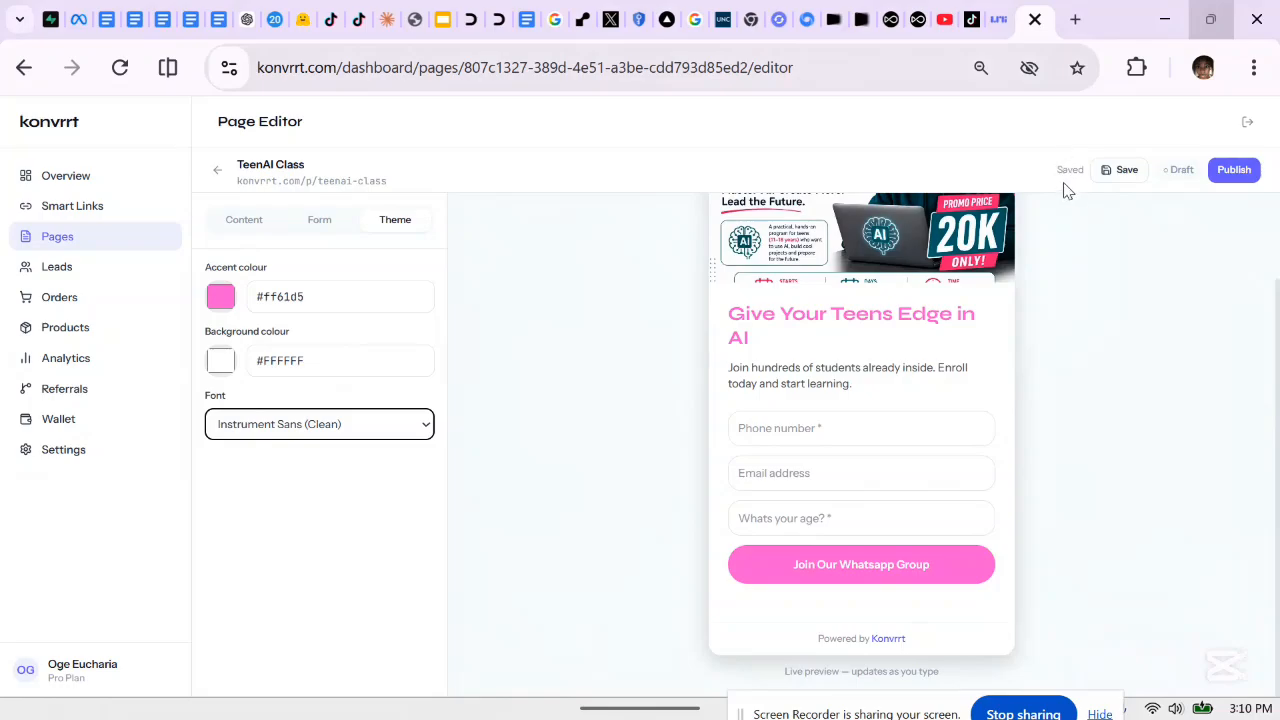
{"action": "left_click", "coordinate": [1127, 173]}
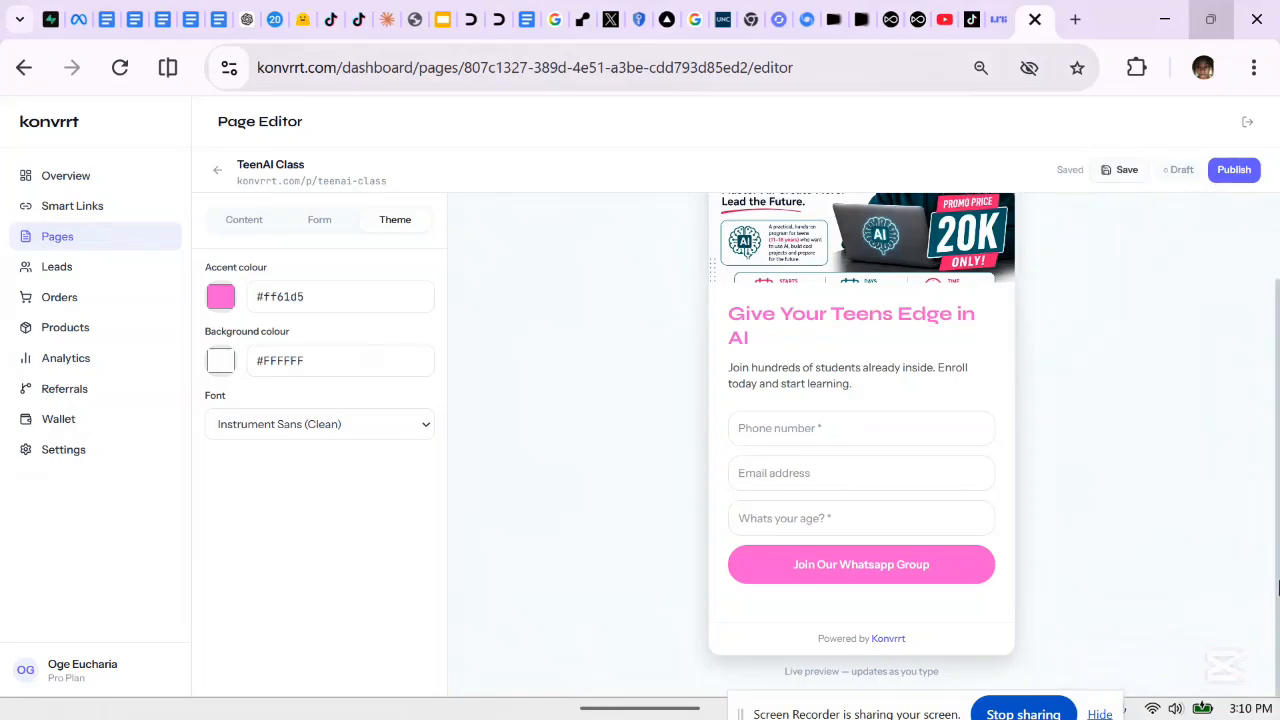
{"action": "left_click_drag", "start_coordinate": [1260, 566], "coordinate": [1277, 234]}
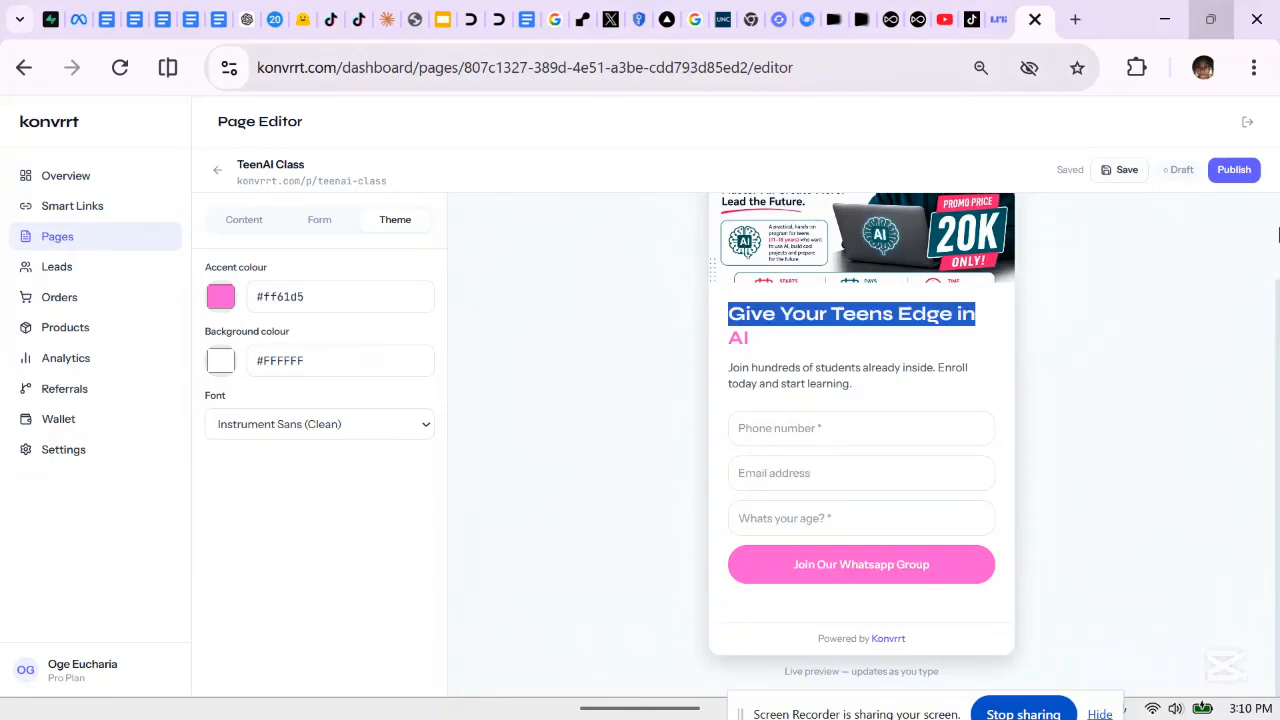
Publish the TeenAI Class page and view it live at konvrrt.com/p/teenai-class
{"action": "left_click", "coordinate": [1197, 324]}
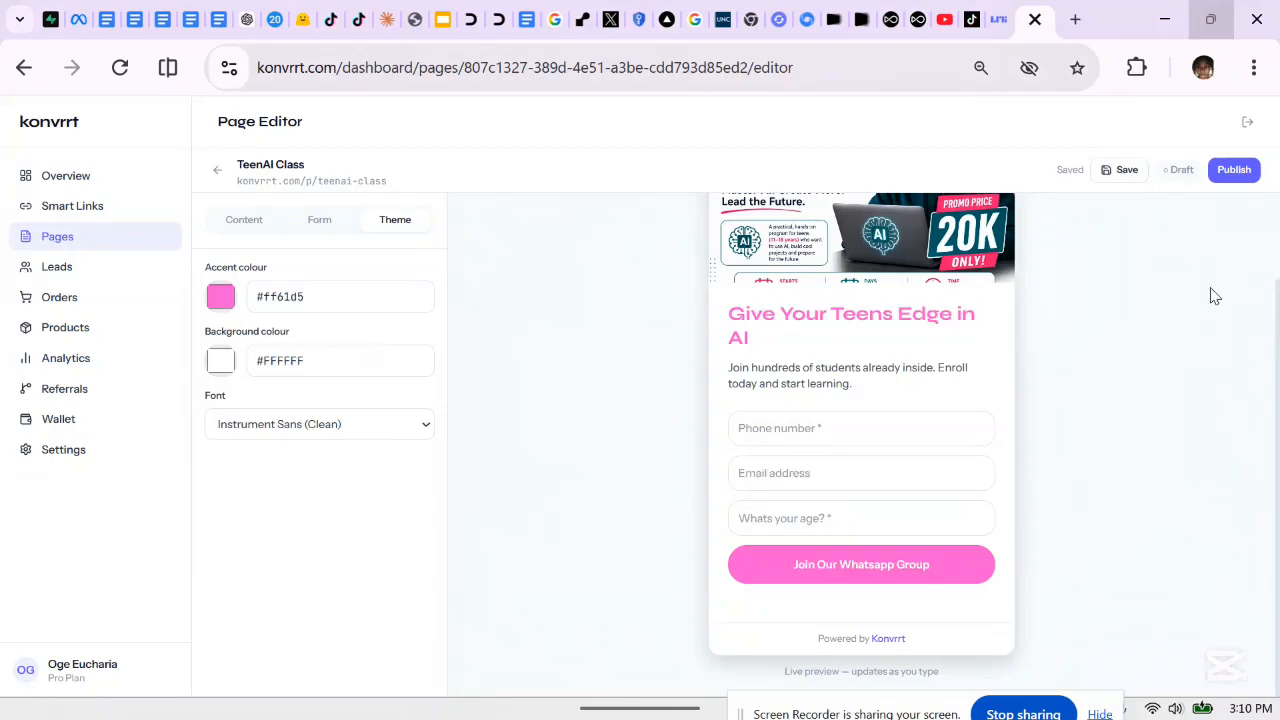
{"action": "left_click", "coordinate": [1232, 171]}
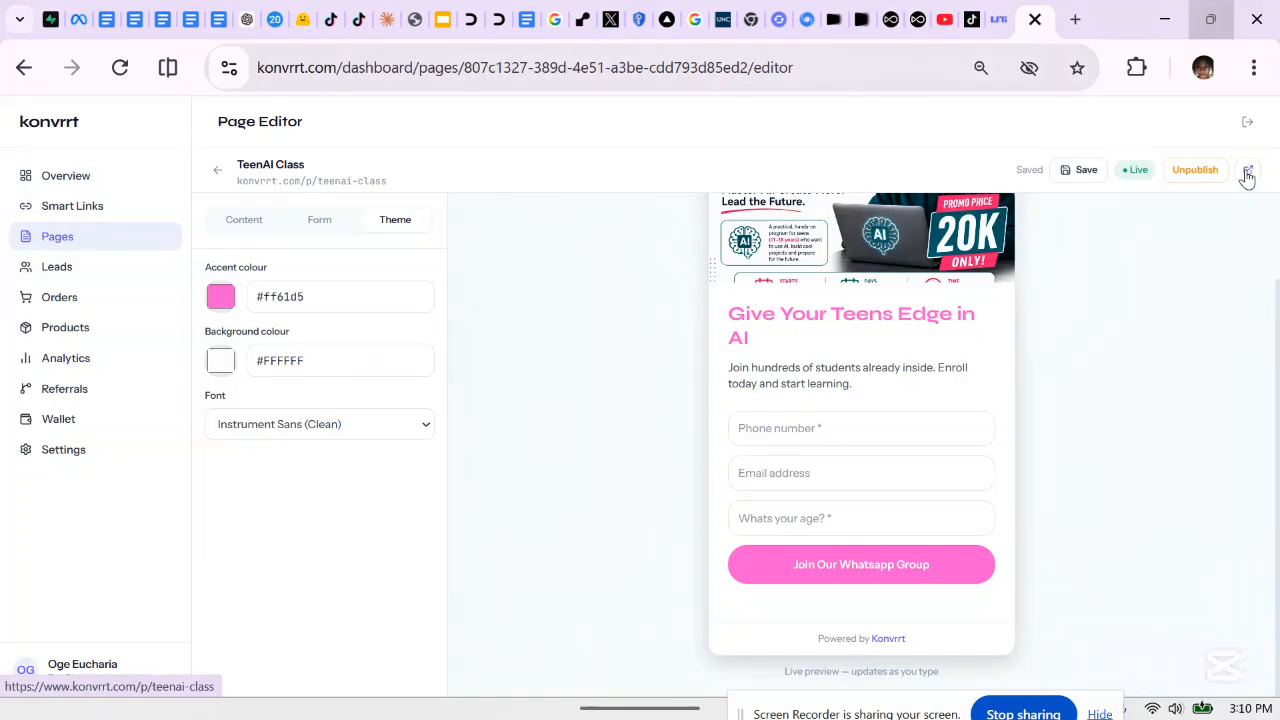
{"action": "left_click", "coordinate": [1247, 173]}
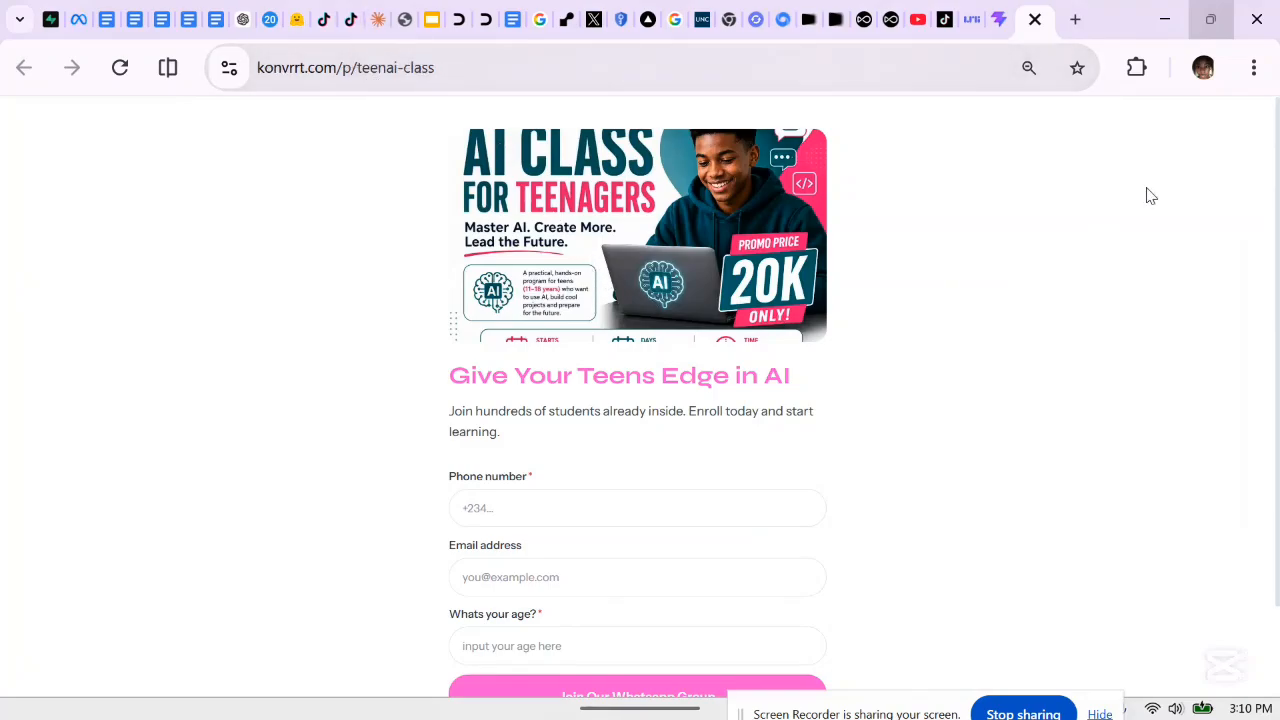
{"action": "scroll", "coordinate": [1276, 205], "scroll_direction": "down", "scroll_amount": 2}
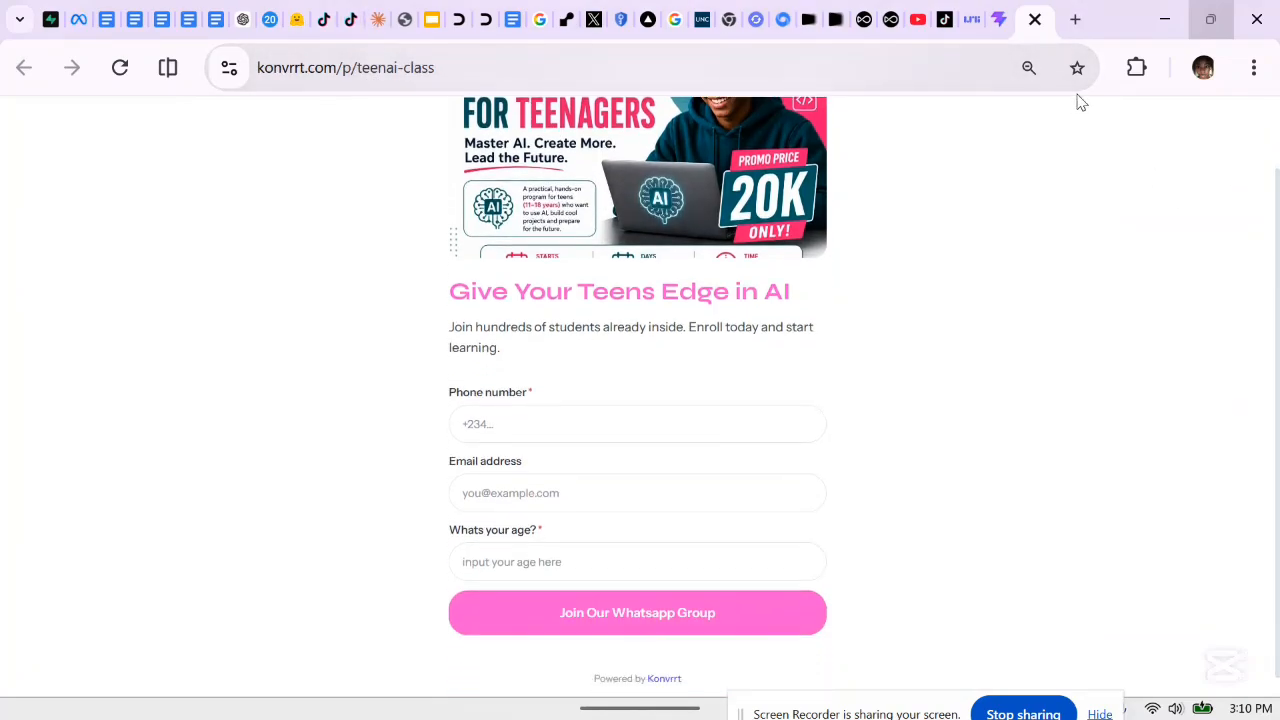
{"action": "left_click", "coordinate": [1000, 20]}
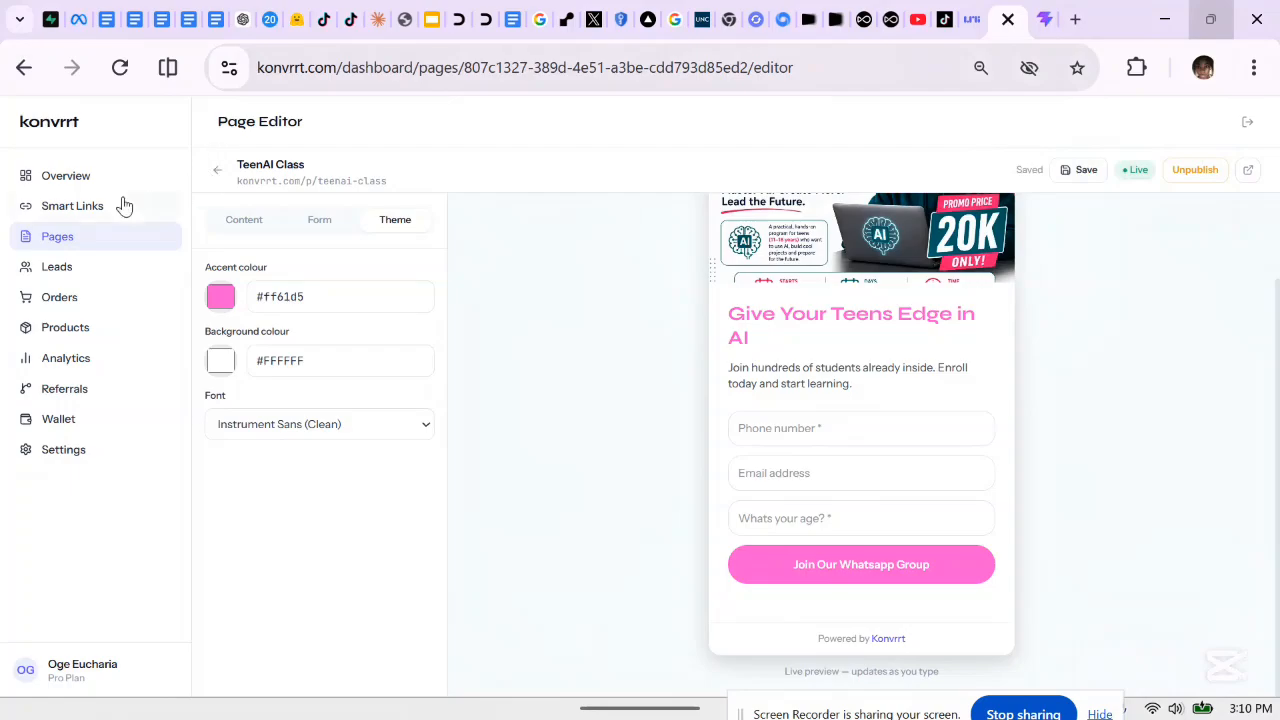
{"action": "left_click", "coordinate": [80, 237]}
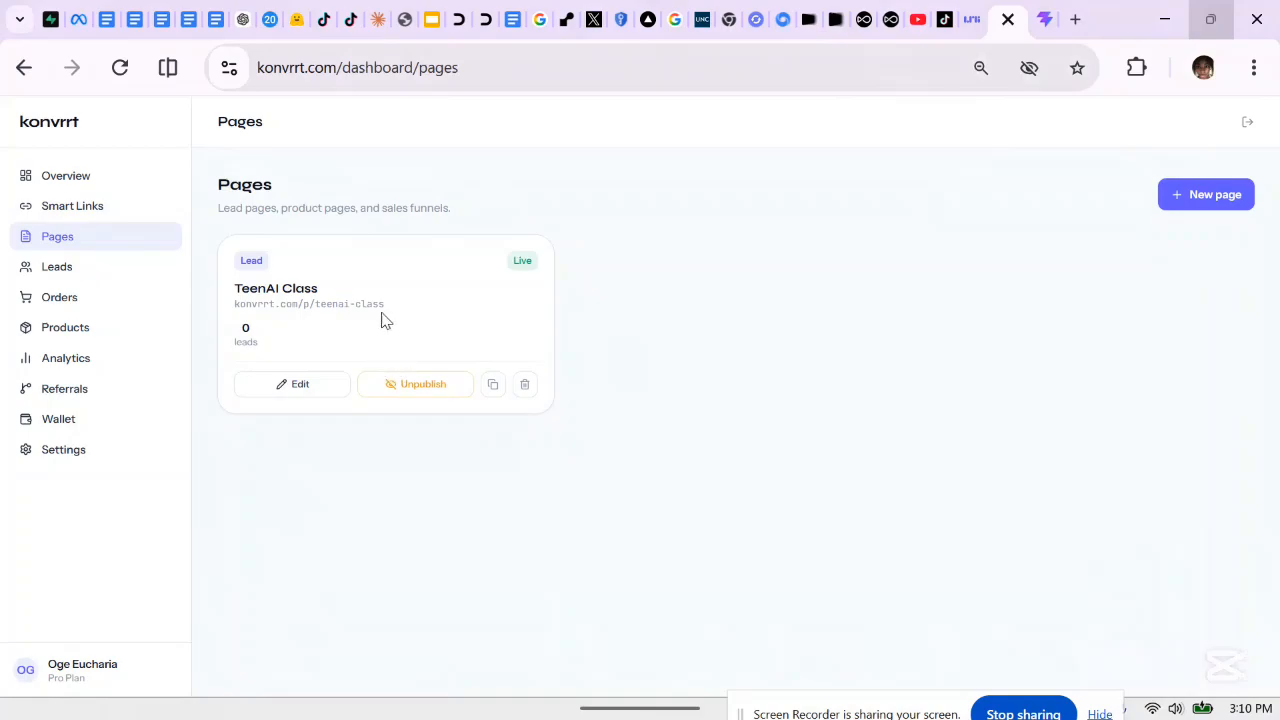
{"action": "left_click", "coordinate": [1045, 28]}
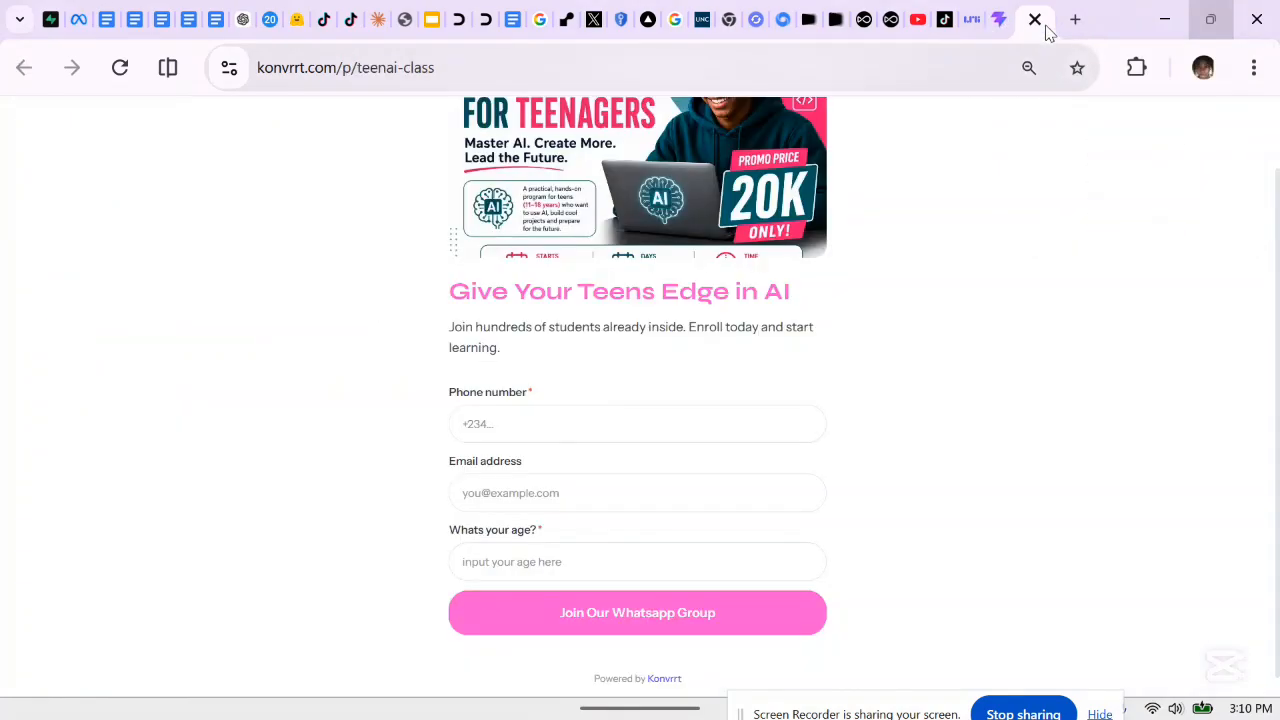
Submit a test lead on the live form with a phone number, an email address and age 14
{"action": "left_click", "coordinate": [632, 425]}
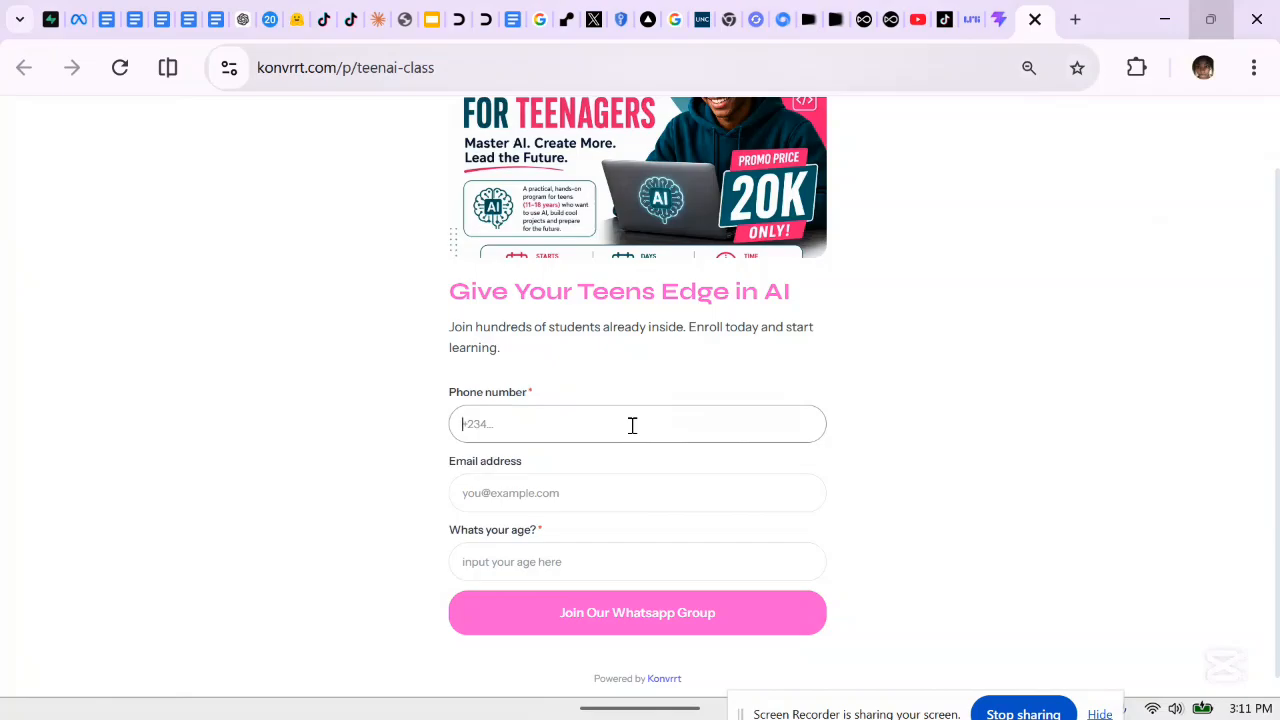
{"action": "type", "text": "+9"}
{"action": "type", "text": "90000"}
{"action": "left_click", "coordinate": [566, 506]}
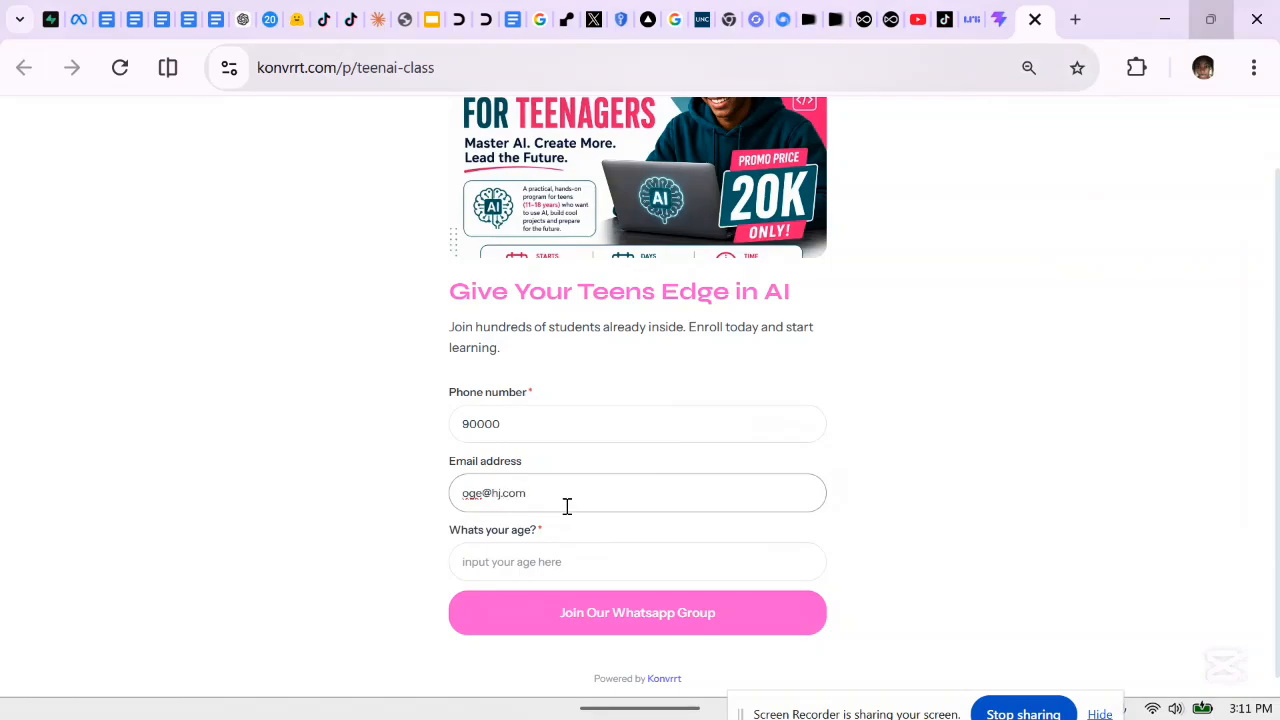
{"action": "left_click", "coordinate": [563, 562]}
{"action": "type", "text": "14"}
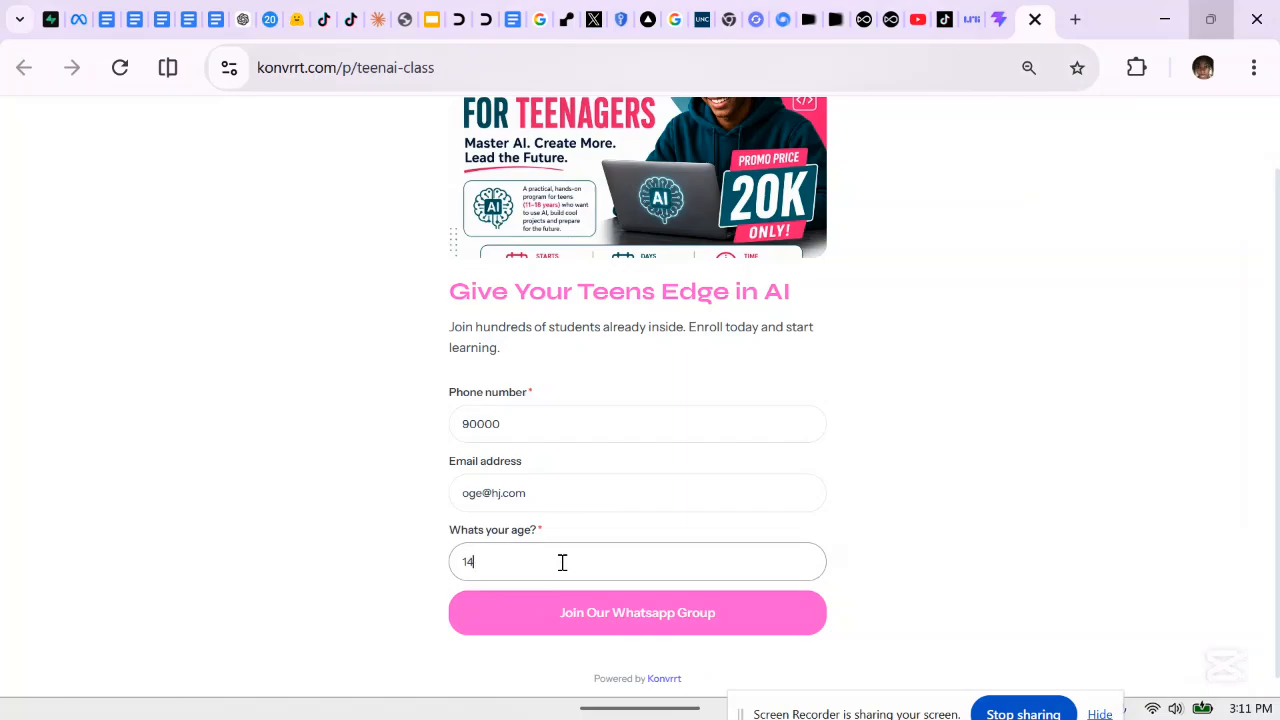
{"action": "left_click", "coordinate": [621, 615]}
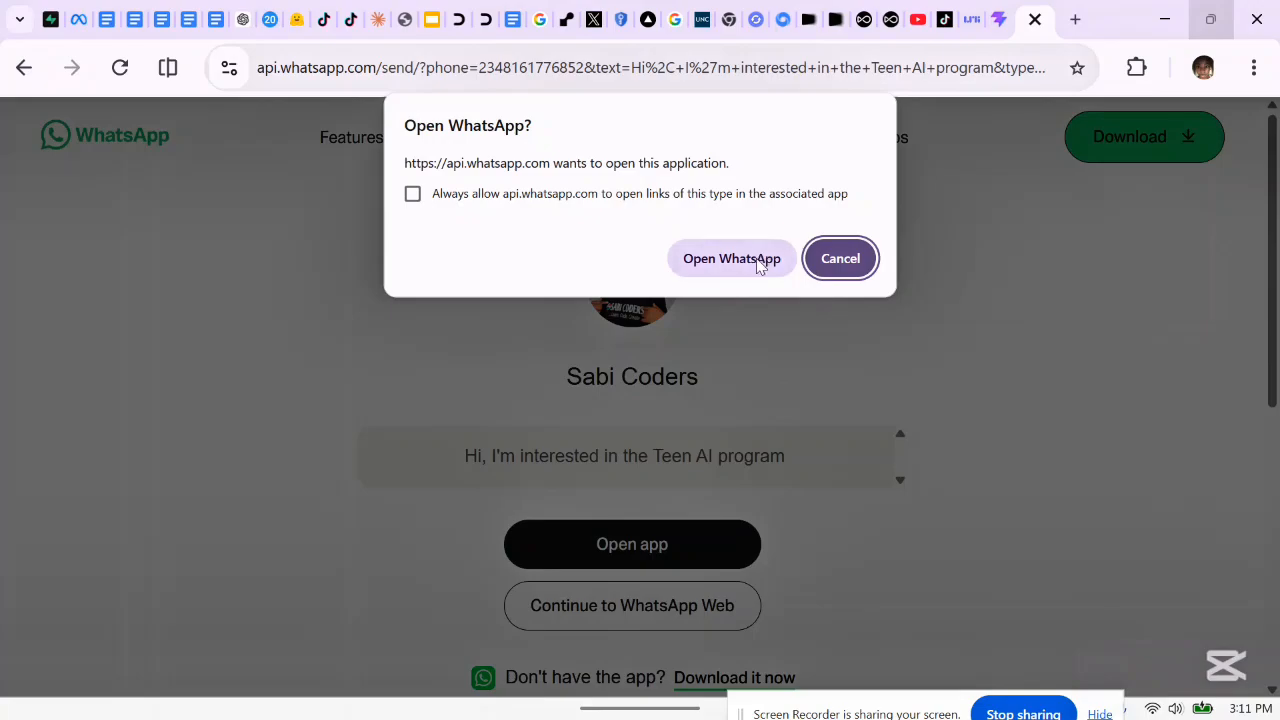
Cancel the Open WhatsApp? prompt to stay on the prefilled Teen AI program message page
{"action": "left_click", "coordinate": [838, 262]}
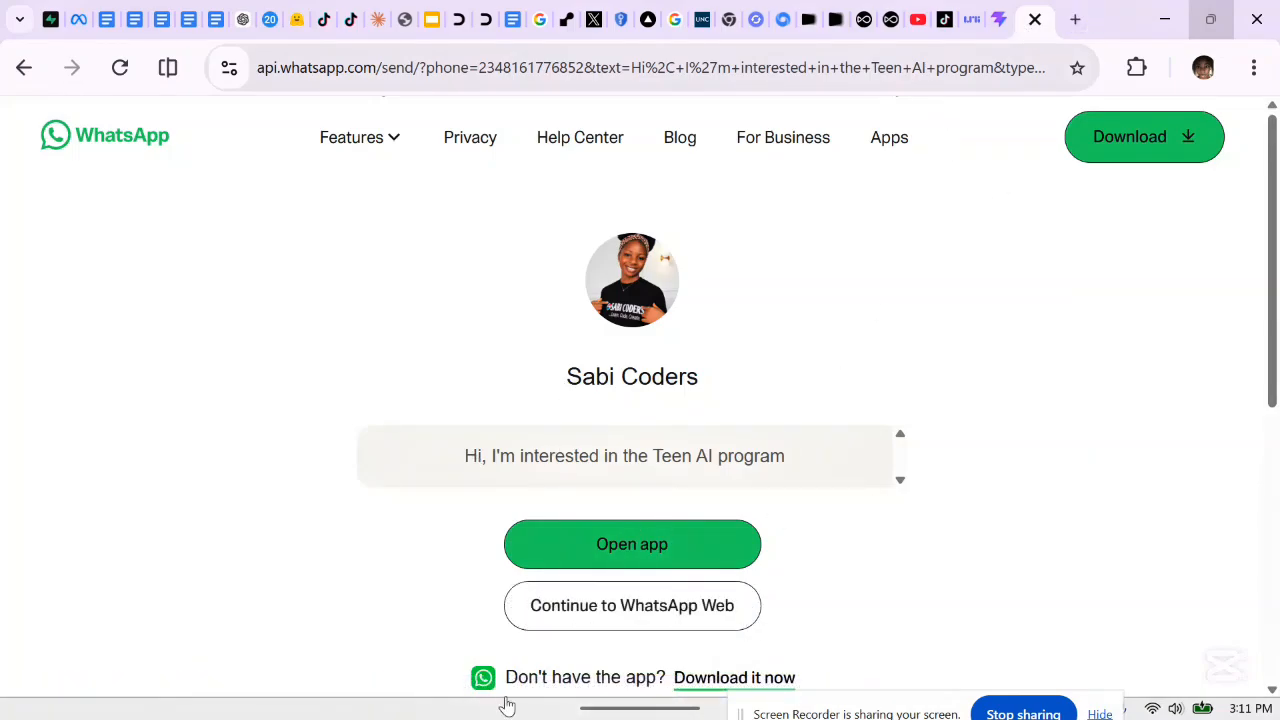
{"action": "mouse_move", "coordinate": [508, 703]}
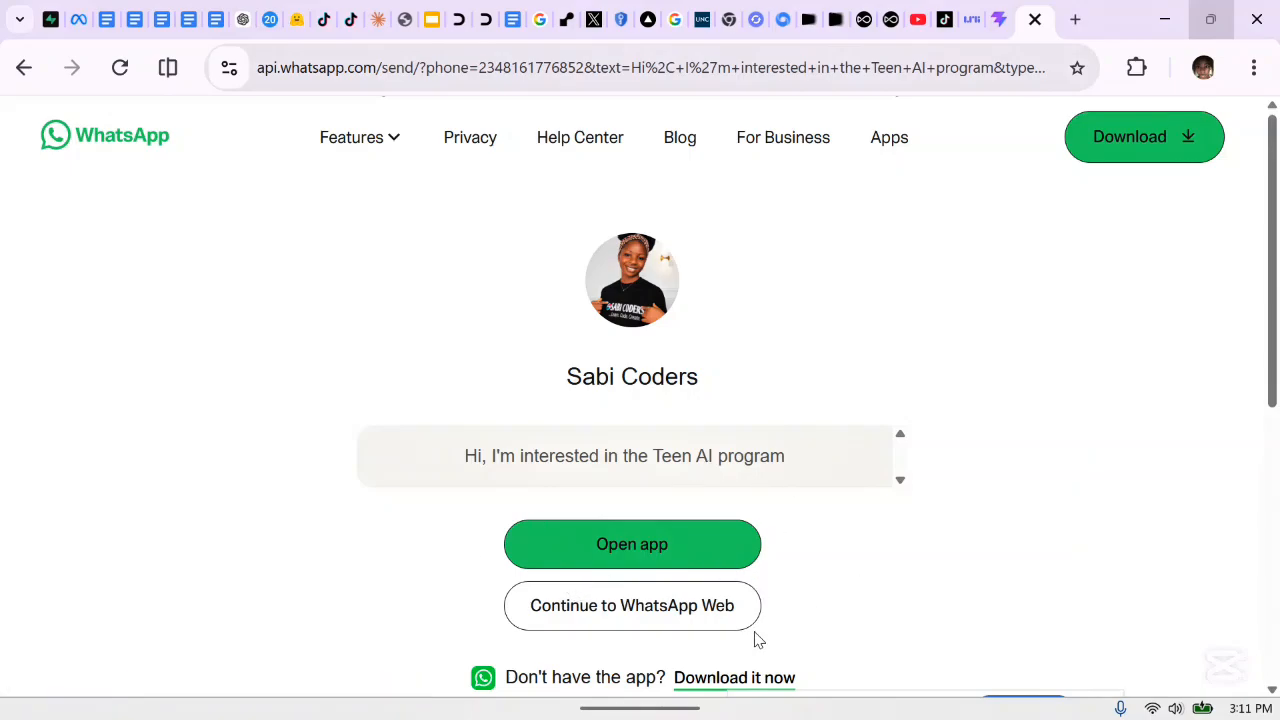
Back in the Konvrrt dashboard, check Overview and Pages, then open the Leads list
{"action": "left_click", "coordinate": [1010, 20]}
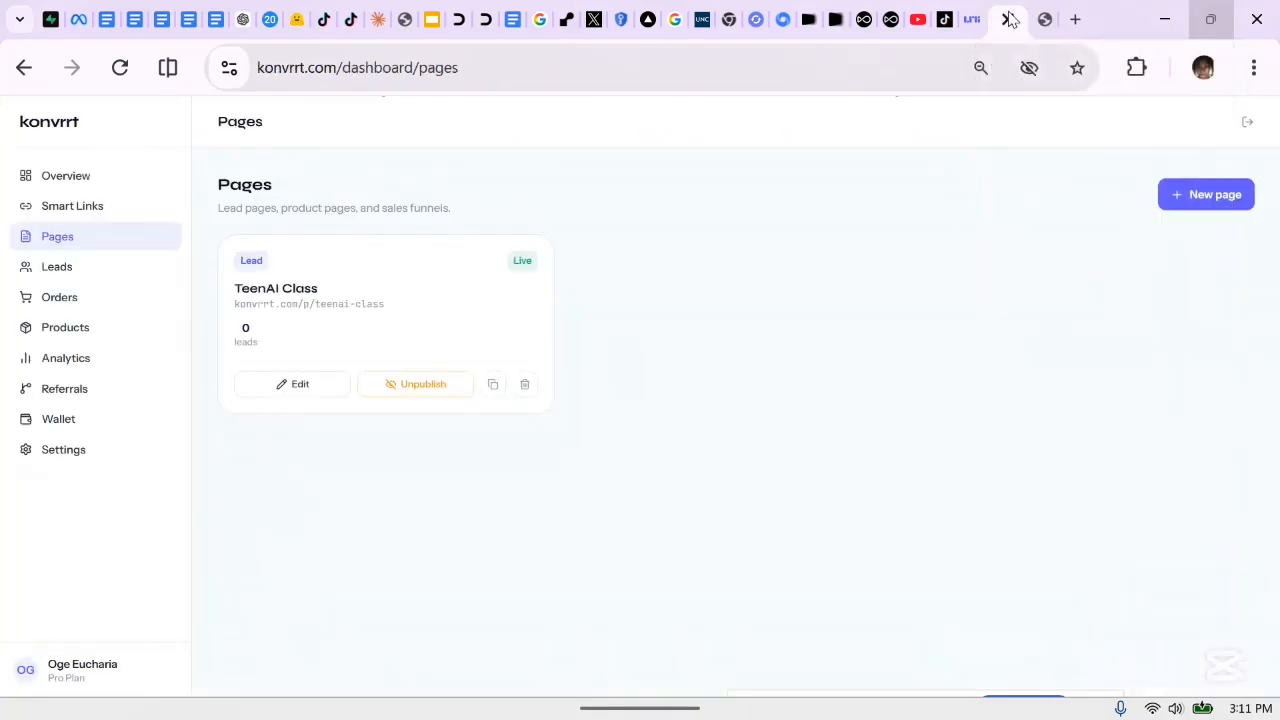
{"action": "left_click", "coordinate": [66, 172]}
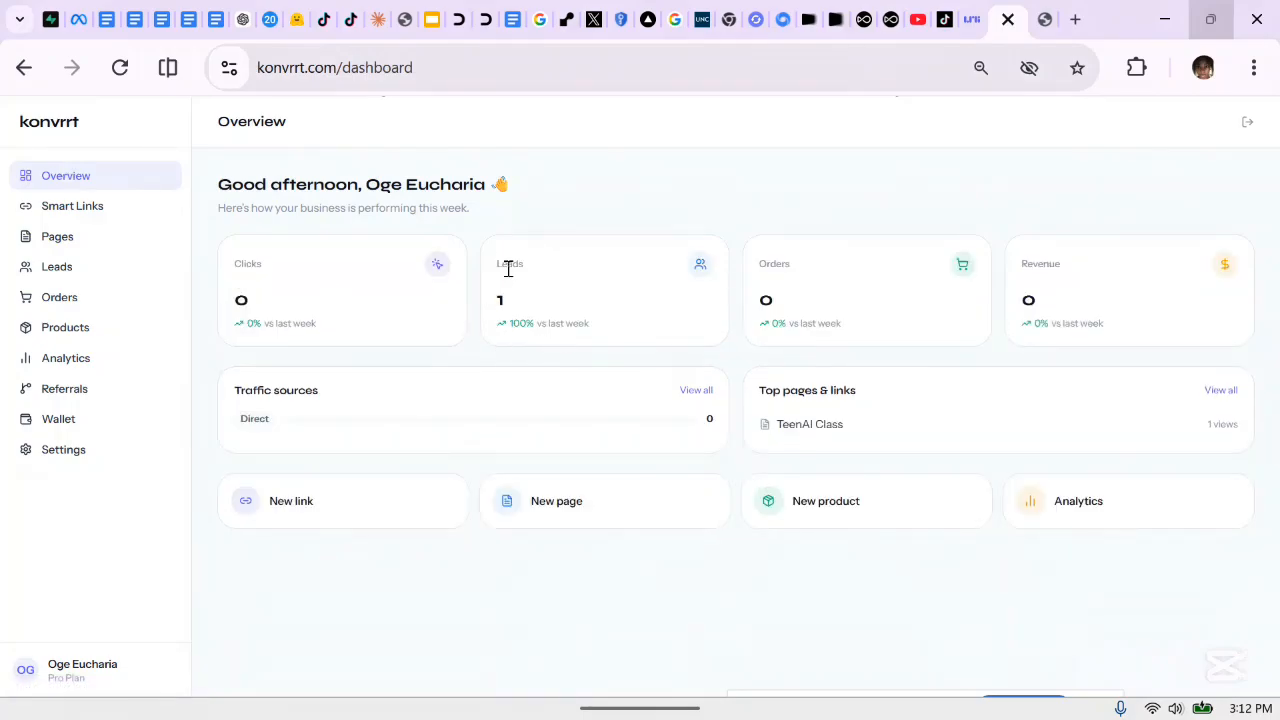
{"action": "left_click", "coordinate": [95, 235]}
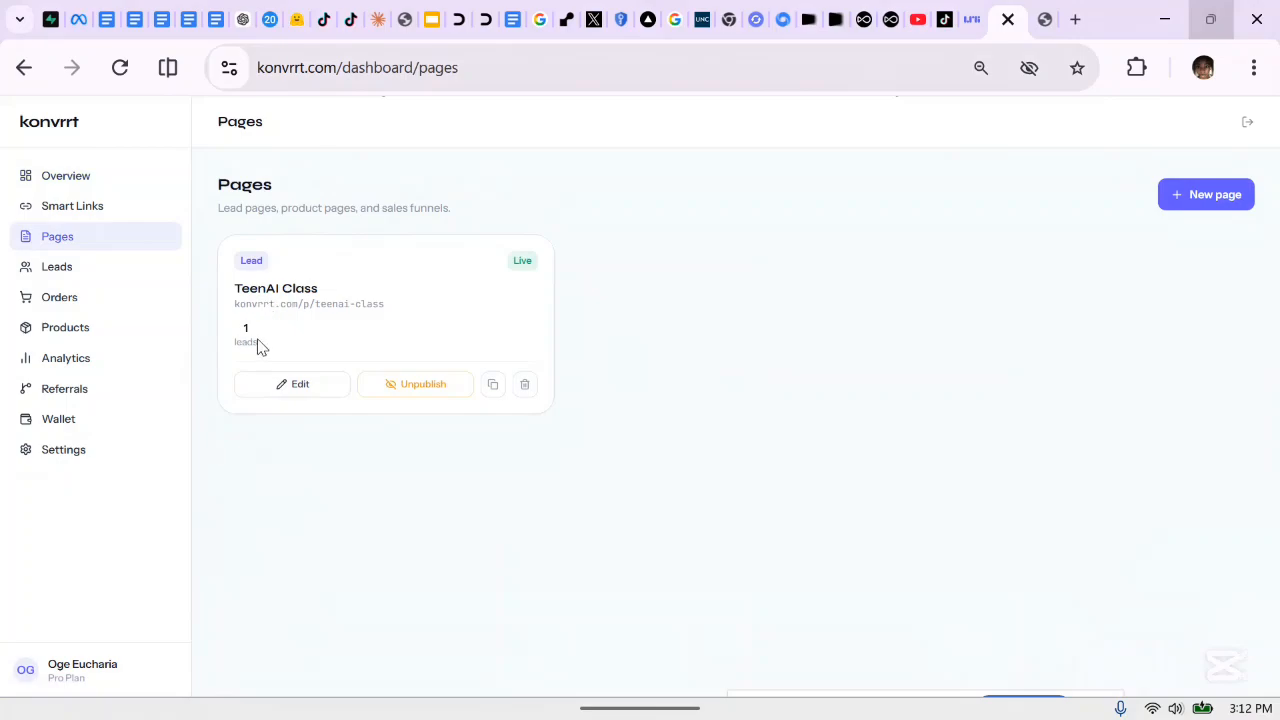
{"action": "left_click", "coordinate": [87, 275]}
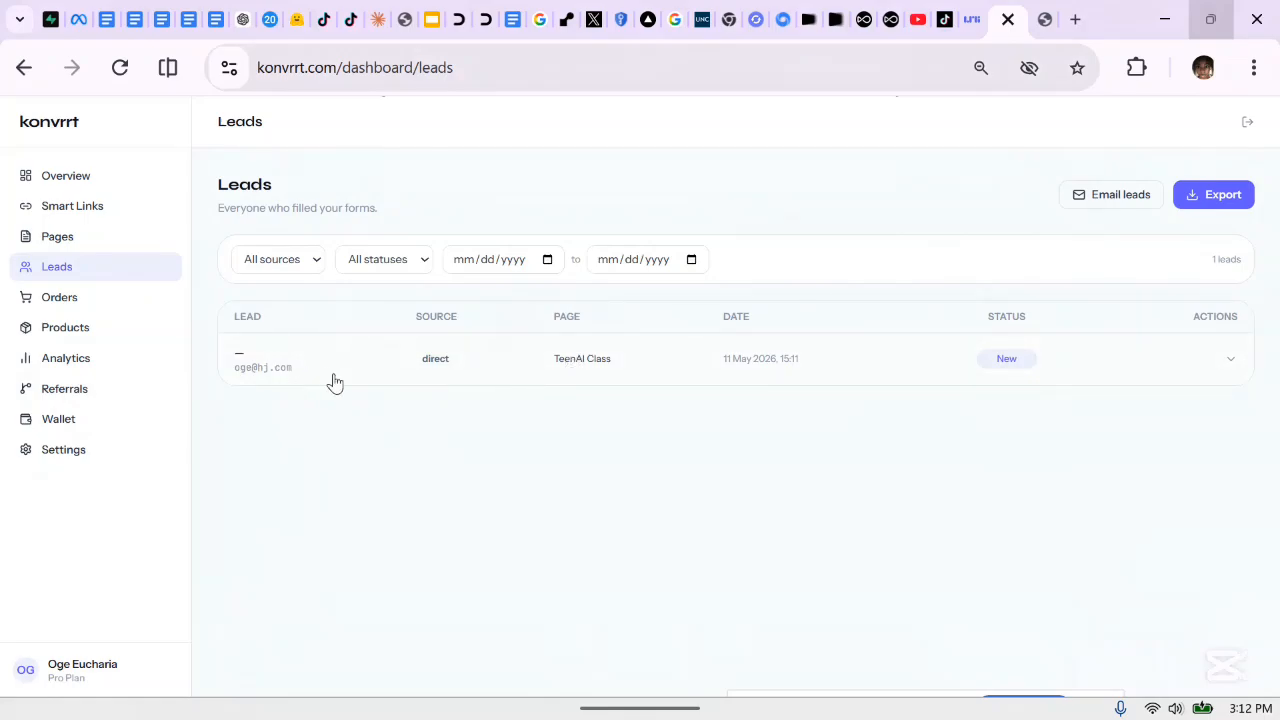
Expand the TeenAI Class lead to check its phone, email, age 14 and location NG, then review the source filter
{"action": "left_click", "coordinate": [502, 358]}
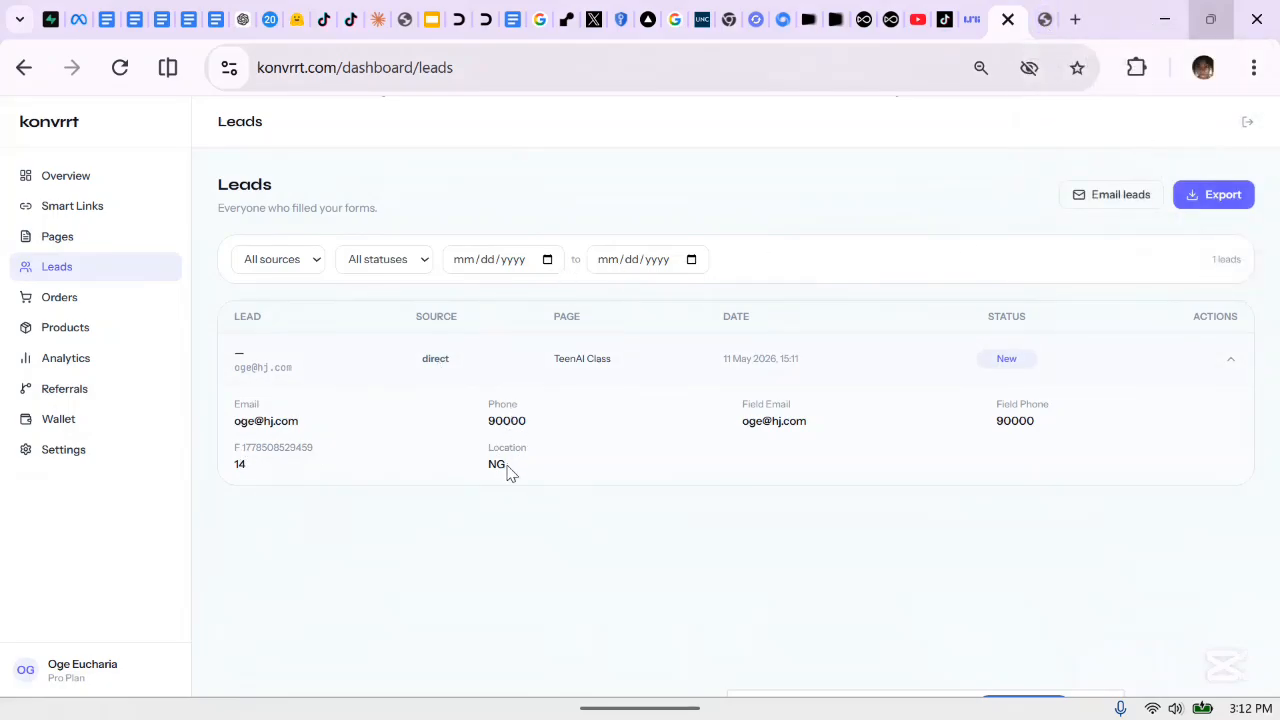
{"action": "left_click", "coordinate": [1228, 362]}
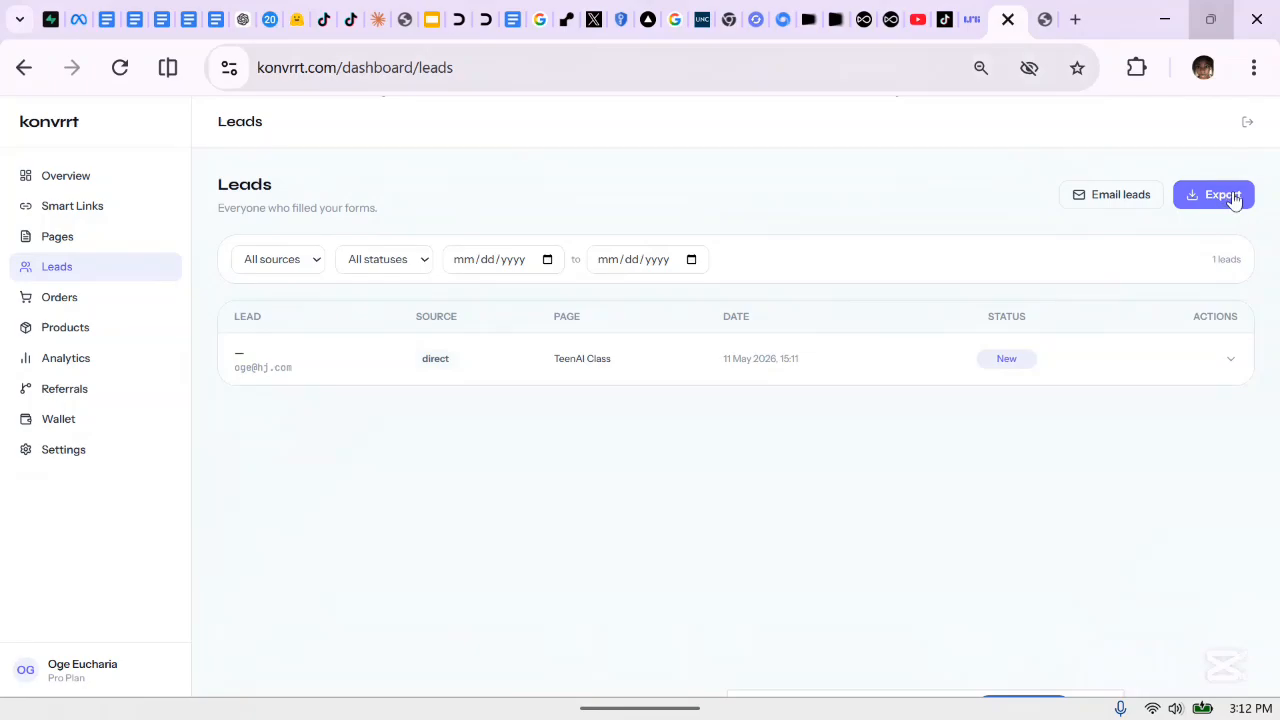
{"action": "left_click", "coordinate": [293, 266]}
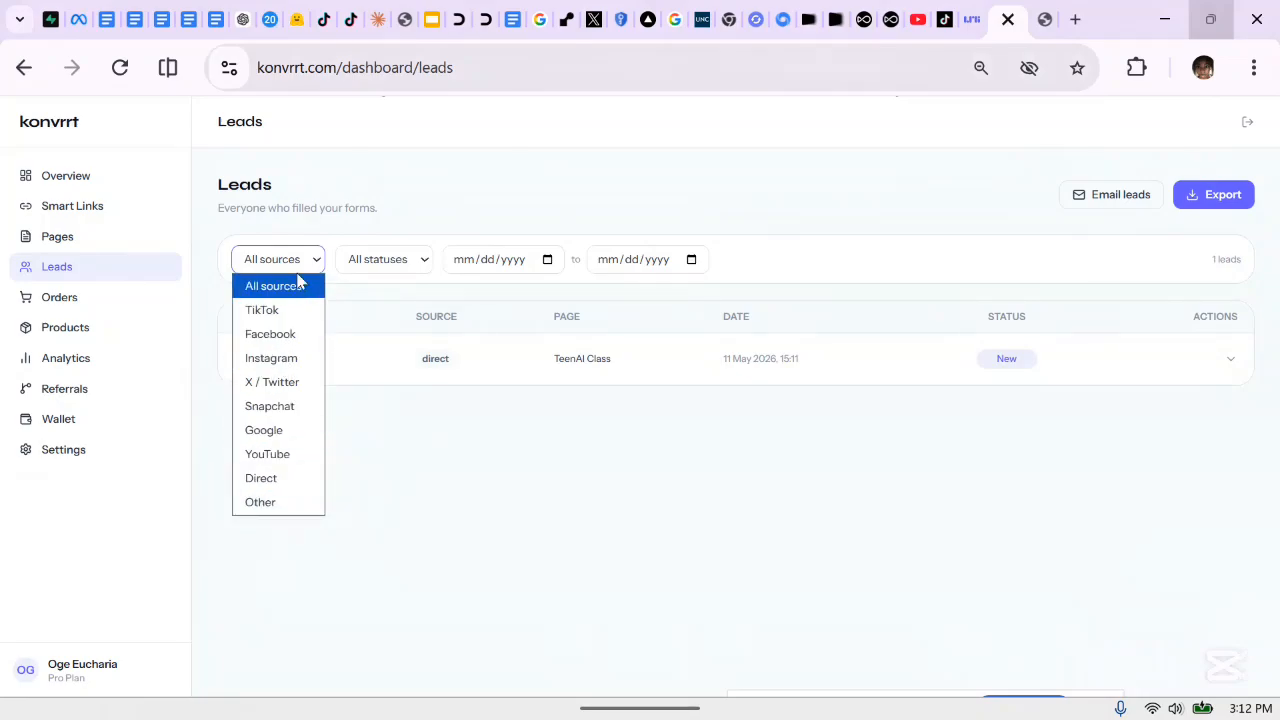
{"action": "left_click", "coordinate": [474, 510]}
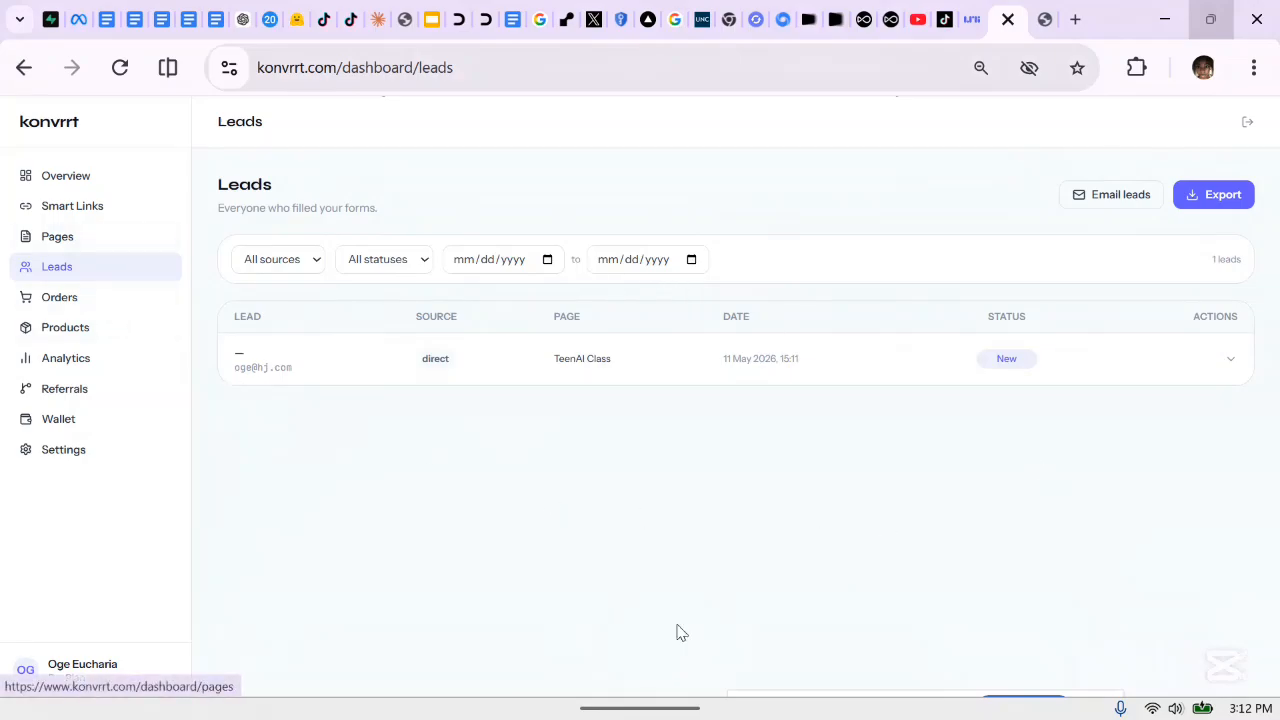
Return to the Pages list, where TeenAI Class shows Live with 1 lead
{"action": "left_click", "coordinate": [64, 242]}
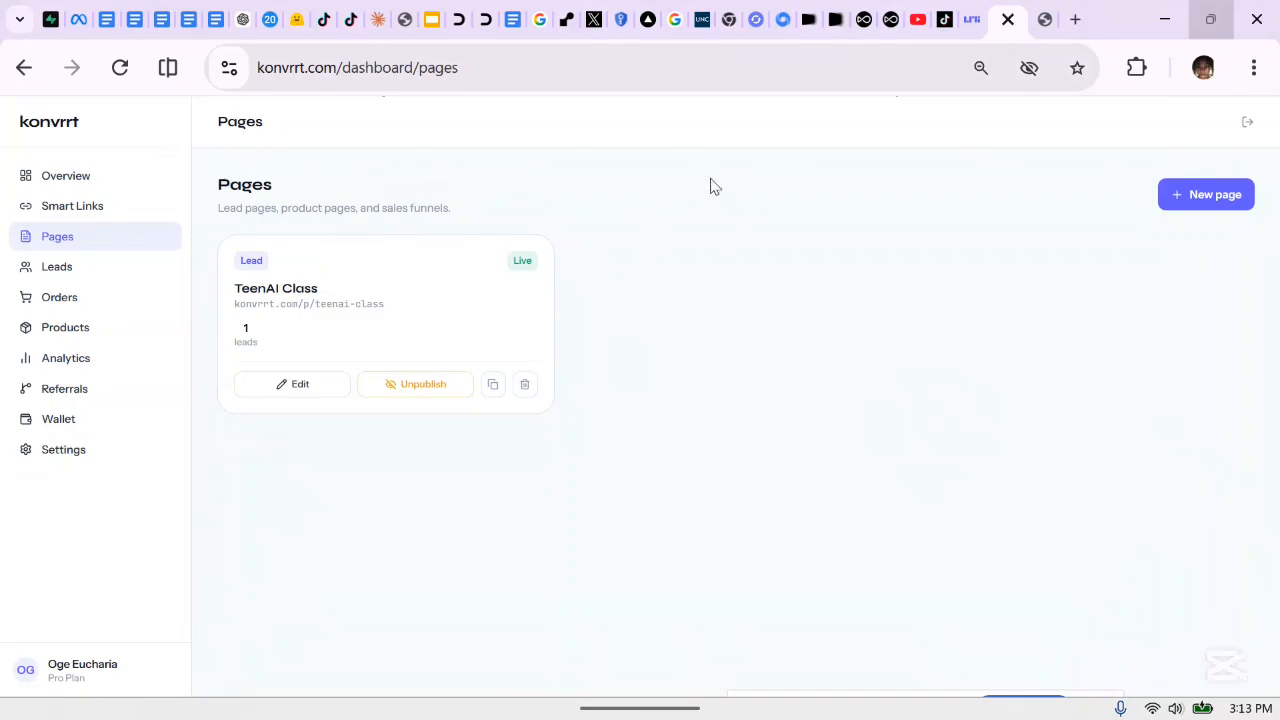
{"action": "mouse_move", "coordinate": [22, 707]}
{"action": "left_click", "coordinate": [708, 684]}
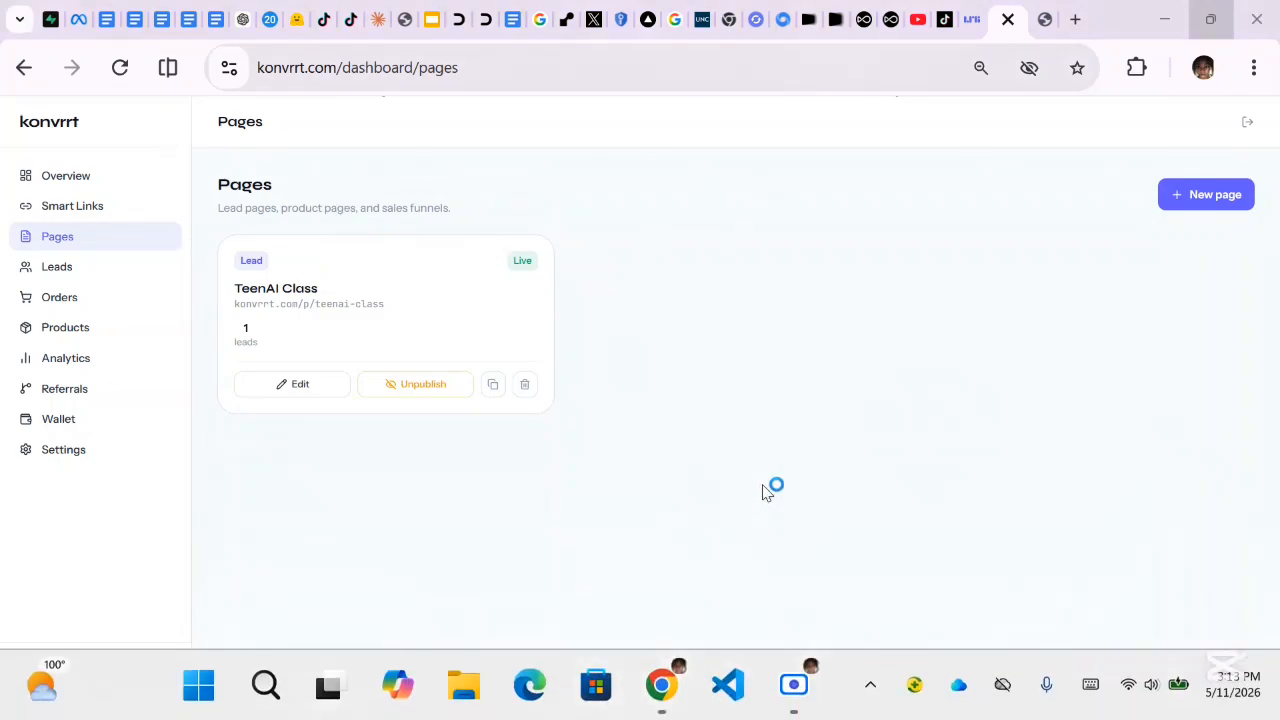